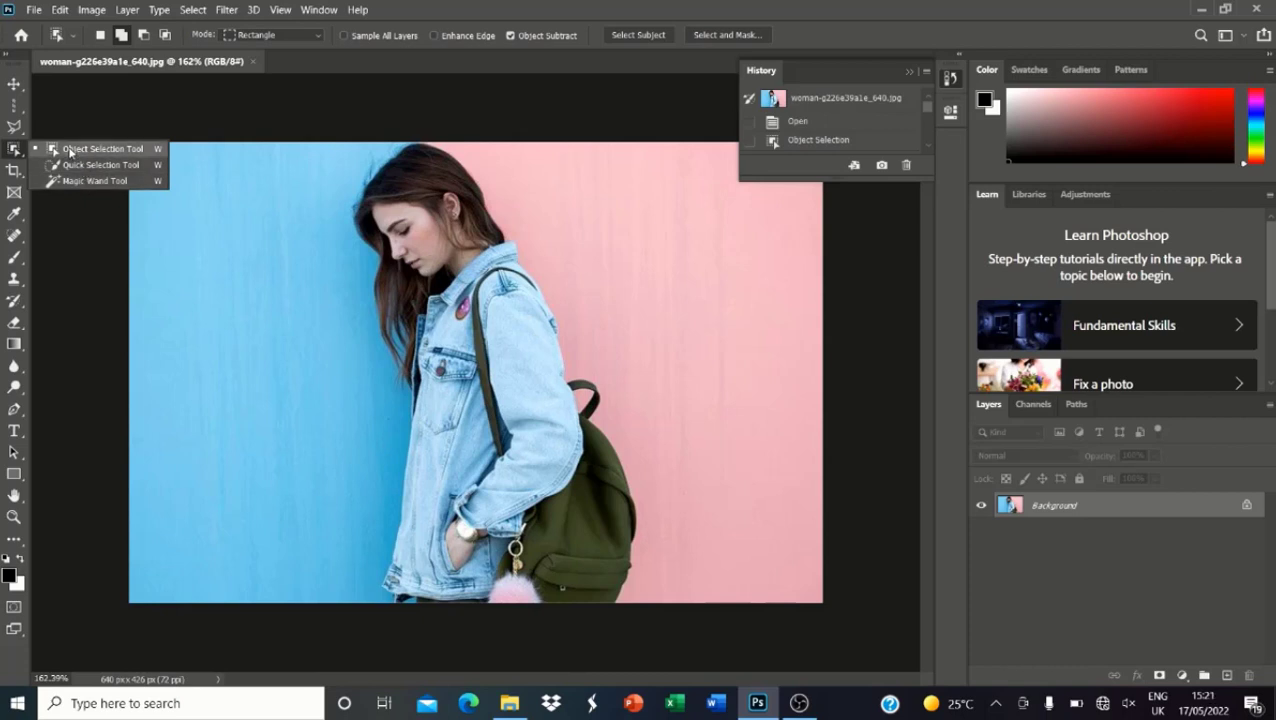
Step: Select the woman's head and hair with the Object Selection Tool using a rectangle around her upper body
left_click(72, 152)
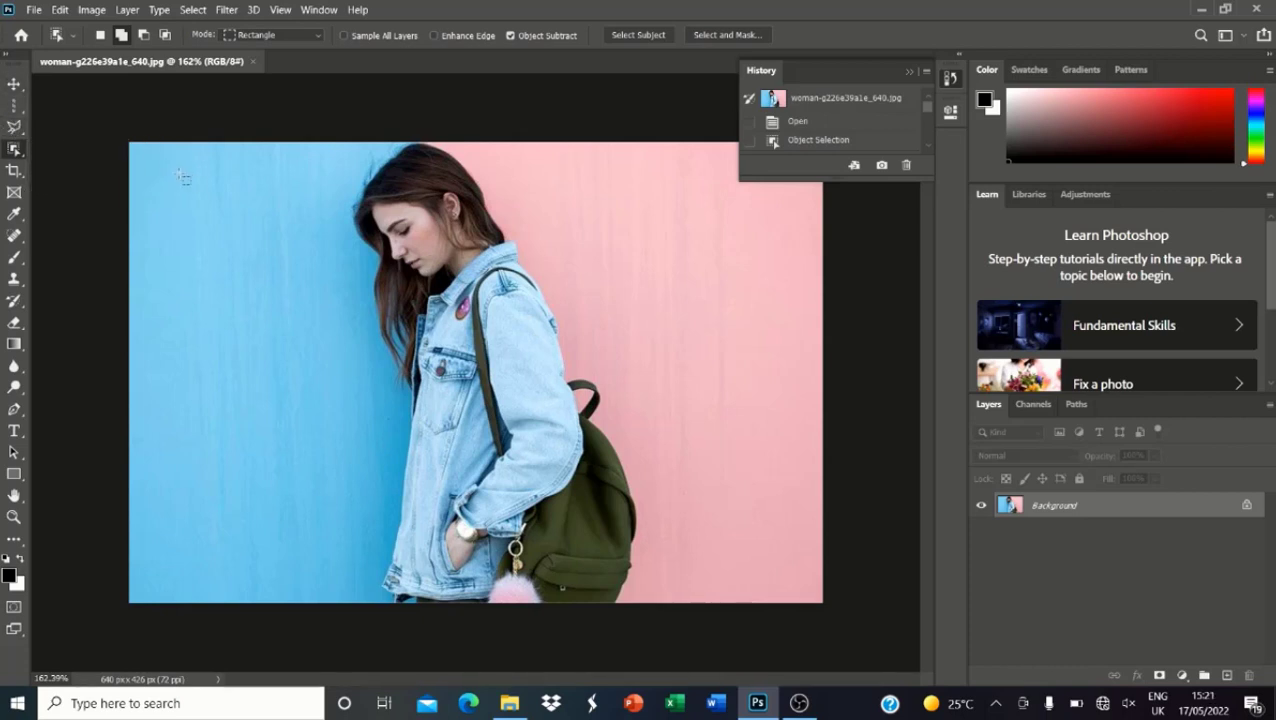
right_click(13, 157)
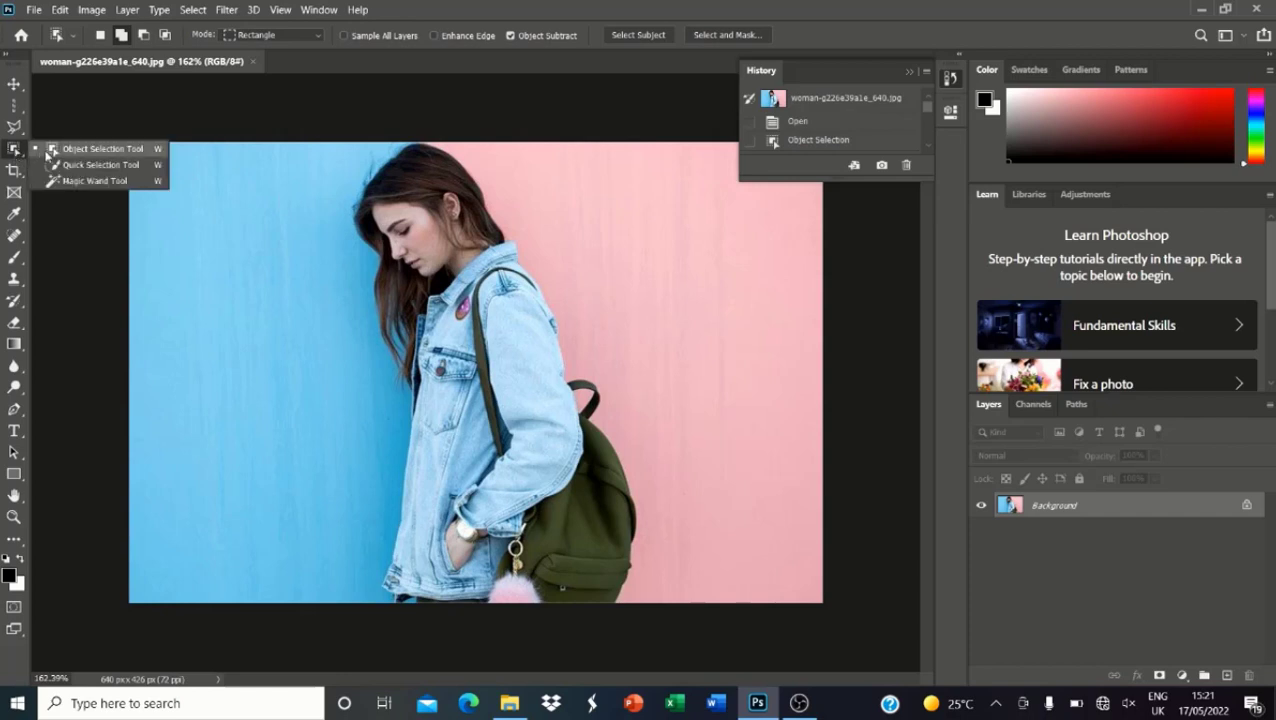
left_click(46, 151)
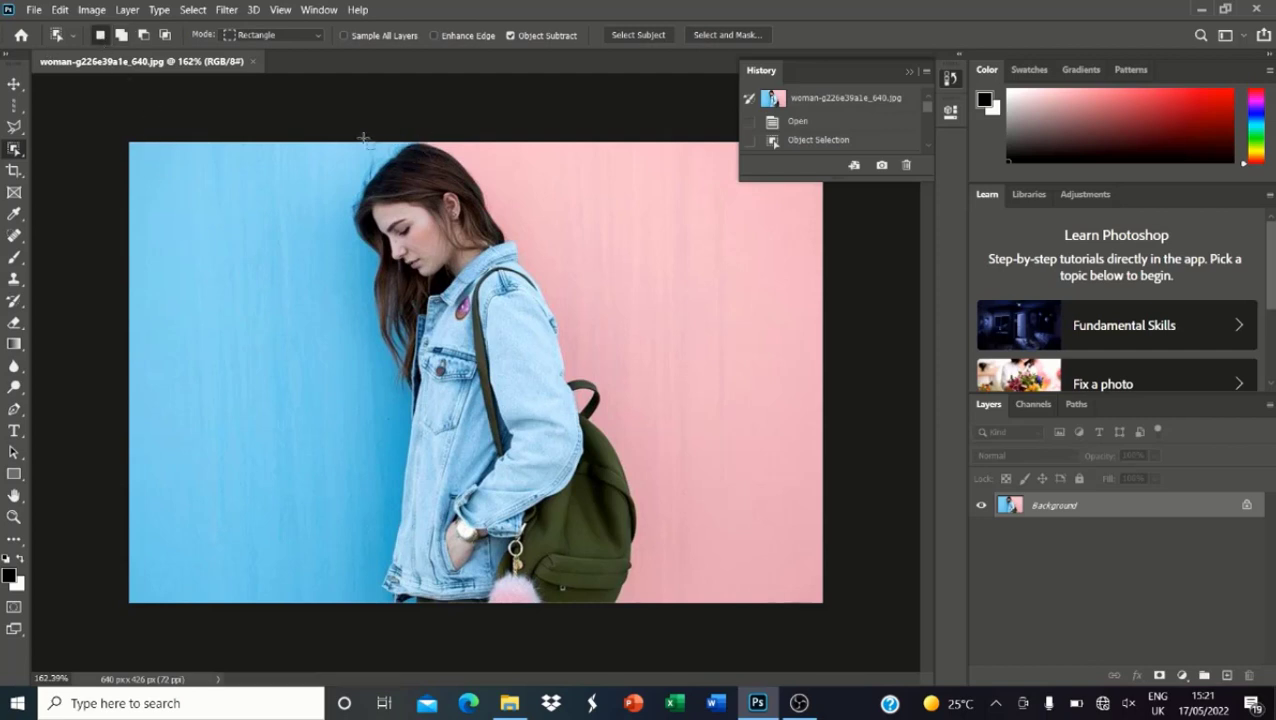
left_click_drag(316, 136, 604, 398)
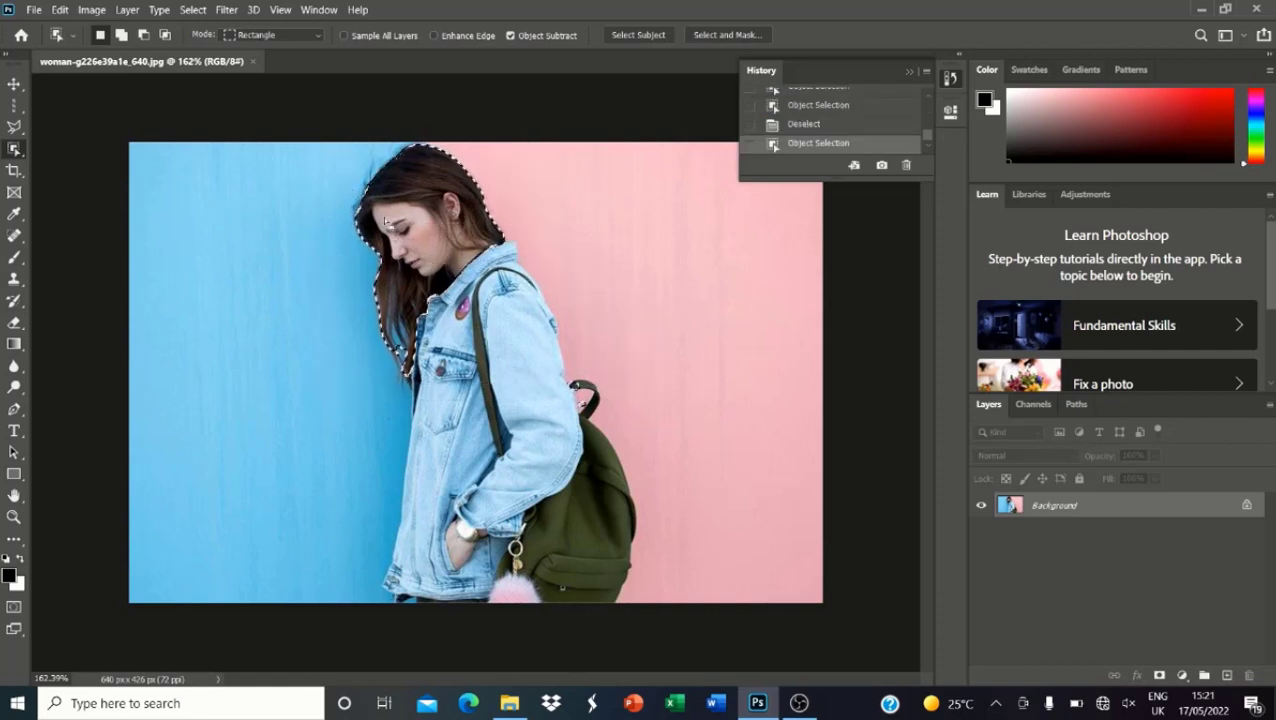
scroll(361, 158, "up", 2)
scroll(361, 158, "up", 4)
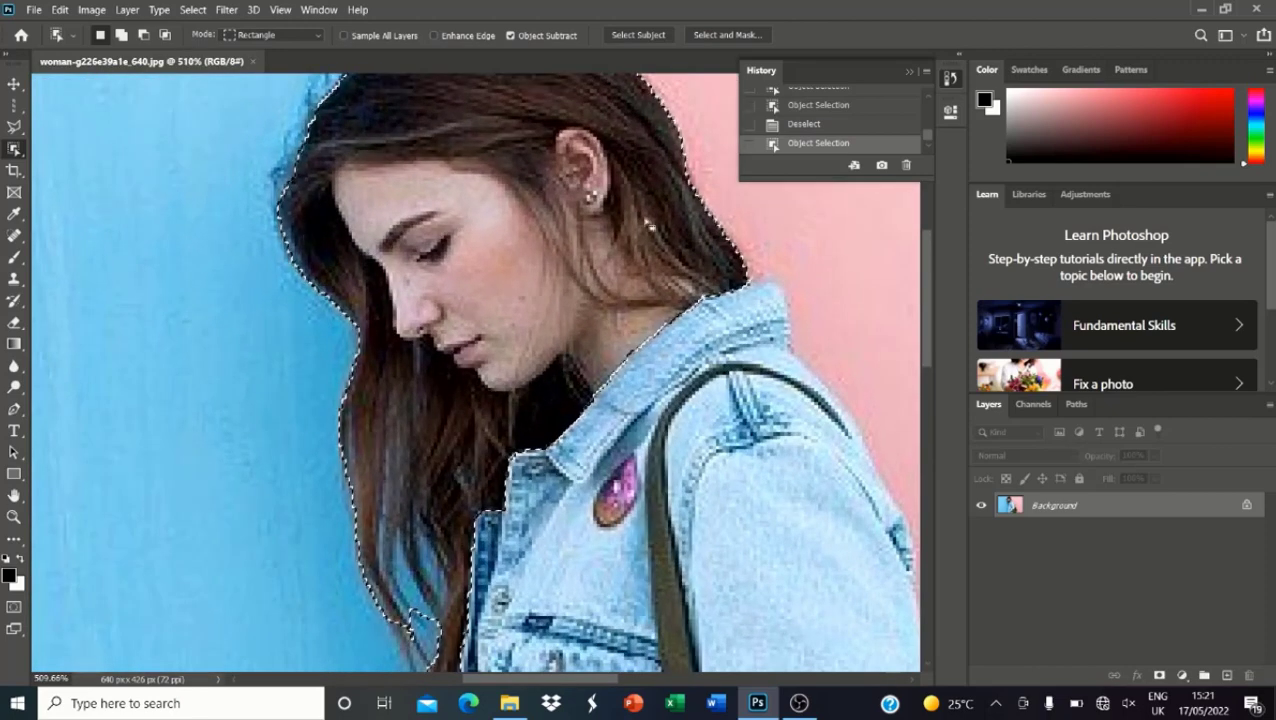
scroll(503, 285, "down", 4)
scroll(560, 325, "up", 3)
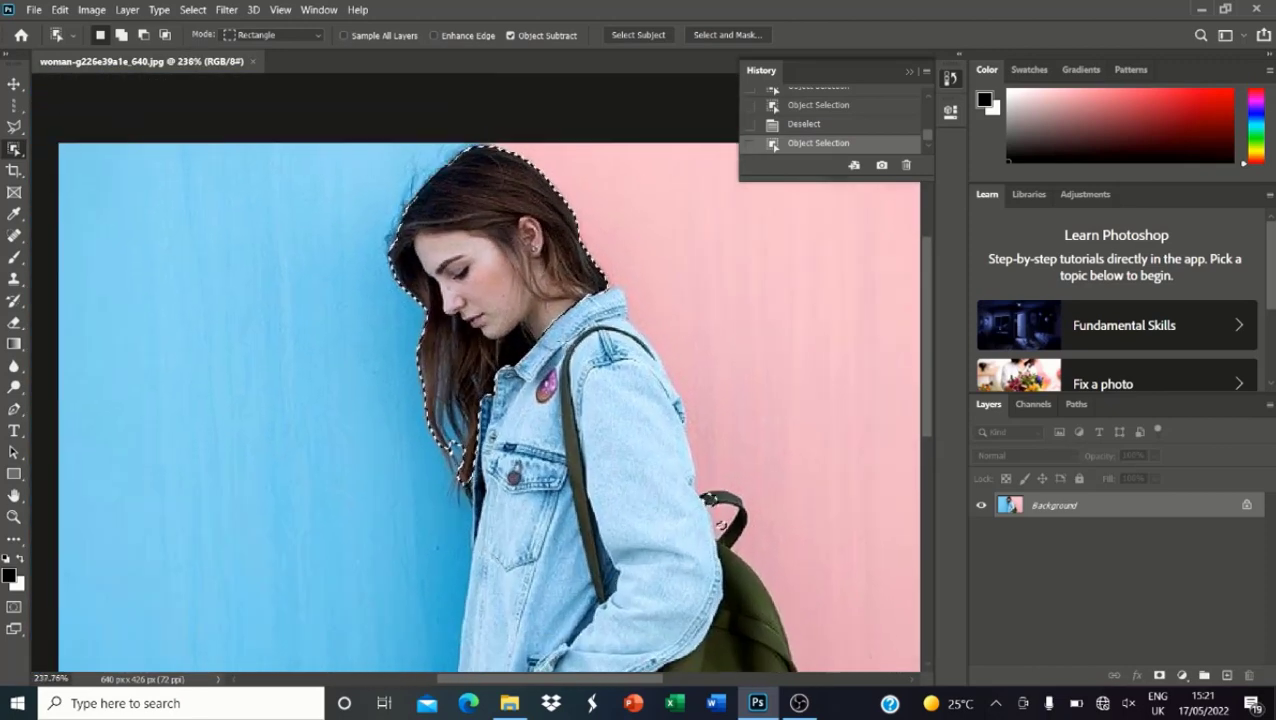
scroll(507, 306, "down", 3)
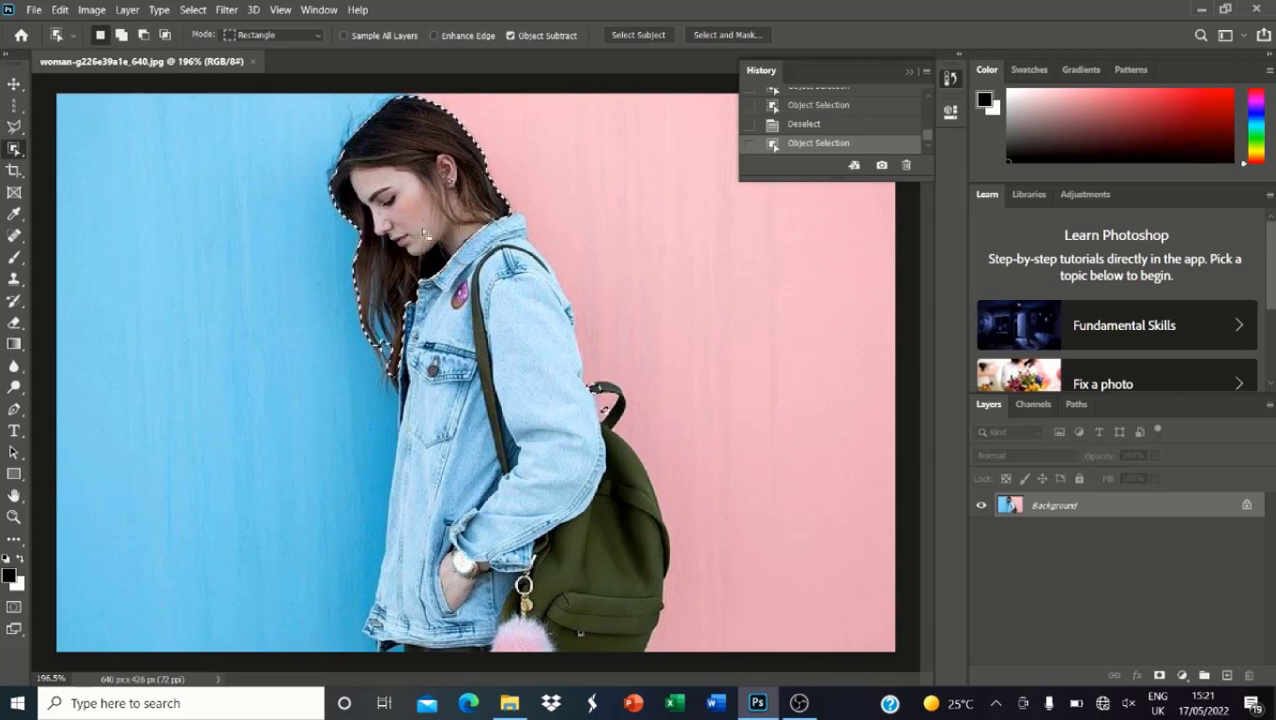
Step: Switch Object Selection to Add to Selection and add the woman's jacket and backpack to the existing selection
left_click(123, 35)
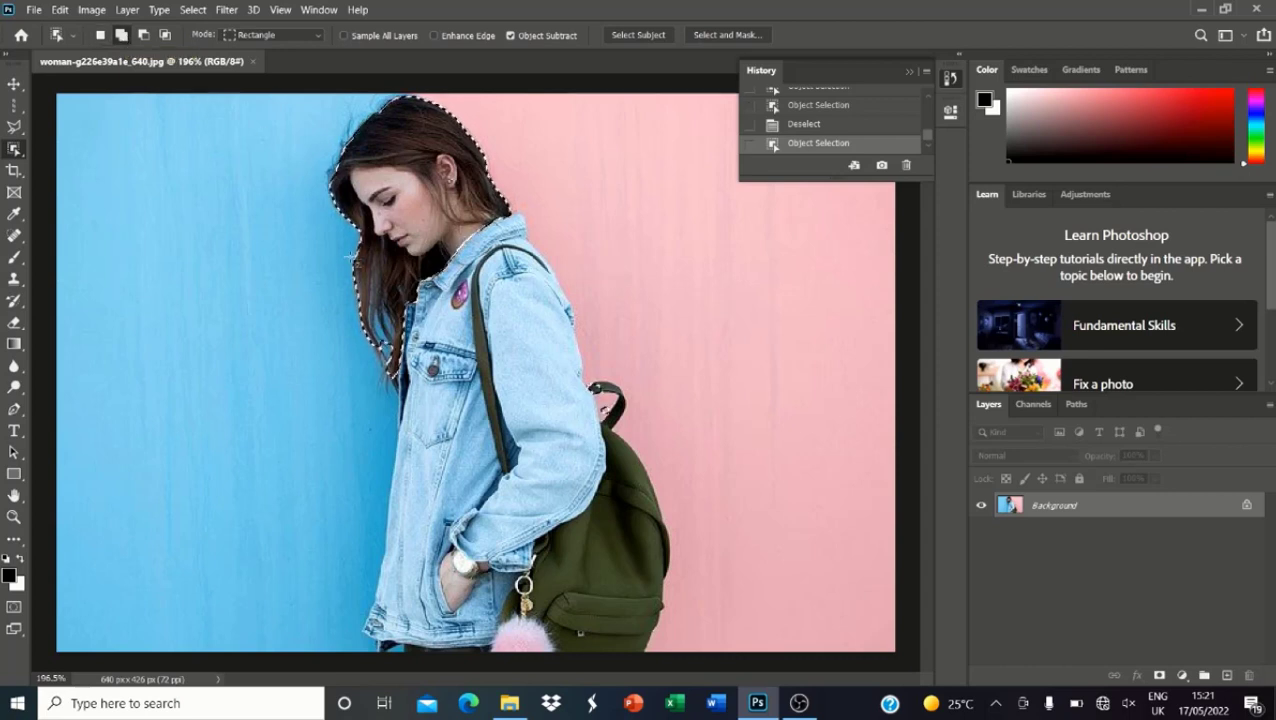
left_click_drag(300, 232, 748, 494)
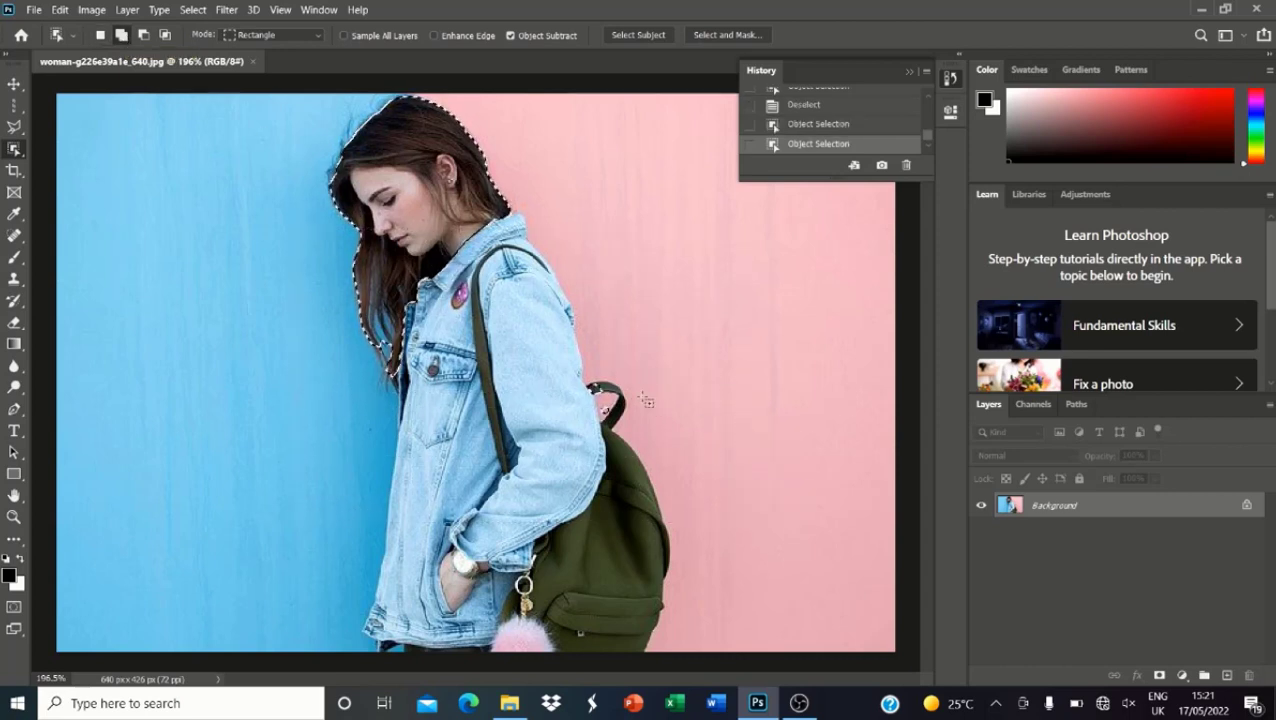
scroll(636, 388, "down", 1)
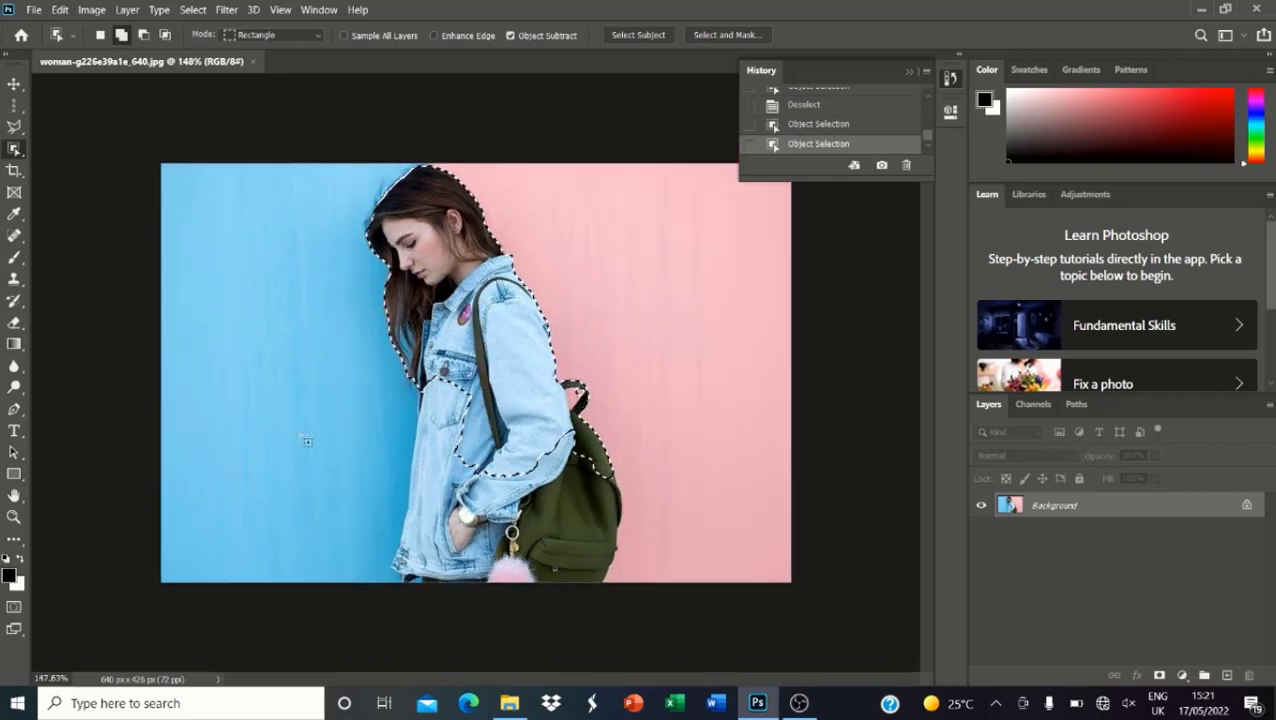
left_click_drag(305, 340, 695, 636)
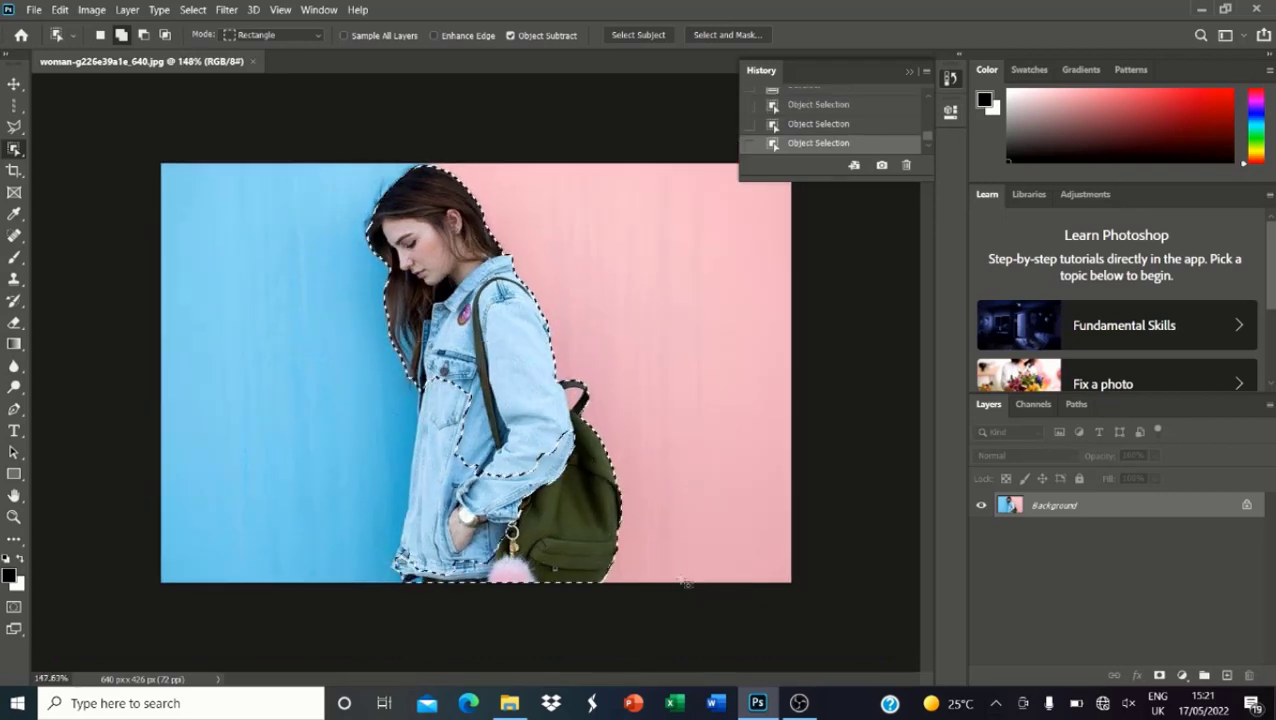
left_click_drag(376, 346, 663, 644)
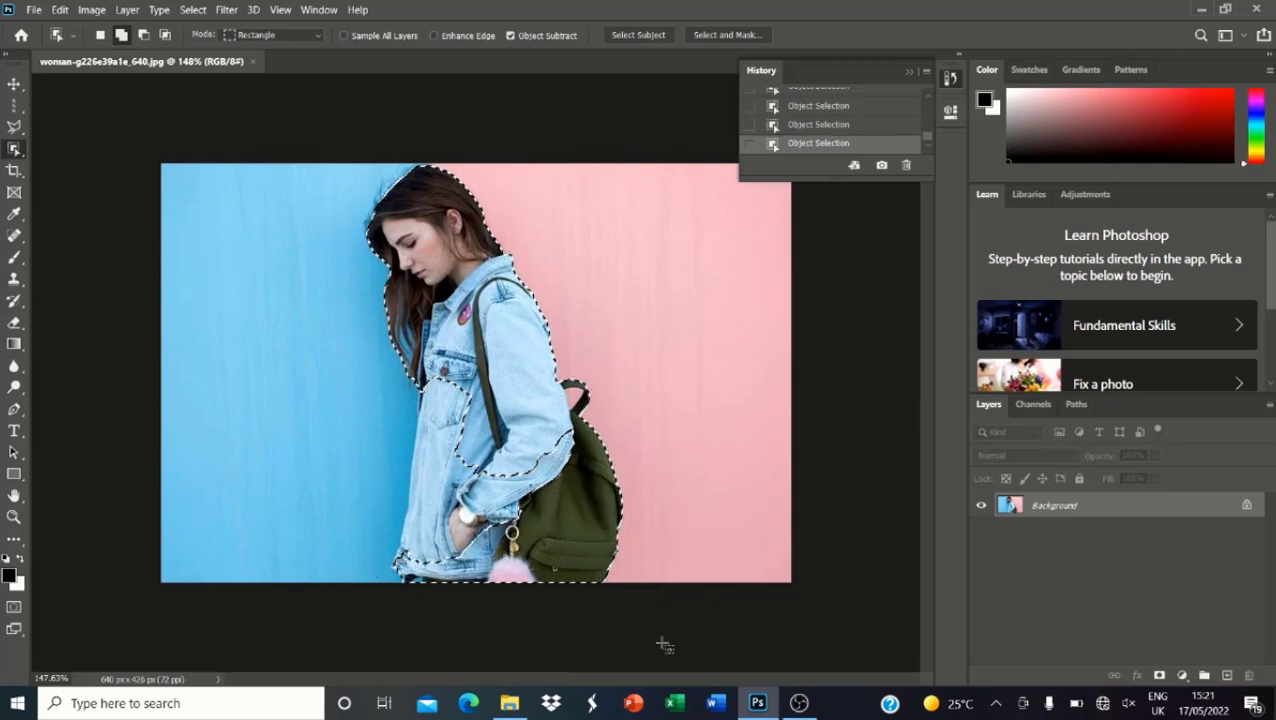
scroll(468, 374, "up", 4)
scroll(396, 363, "up", 4)
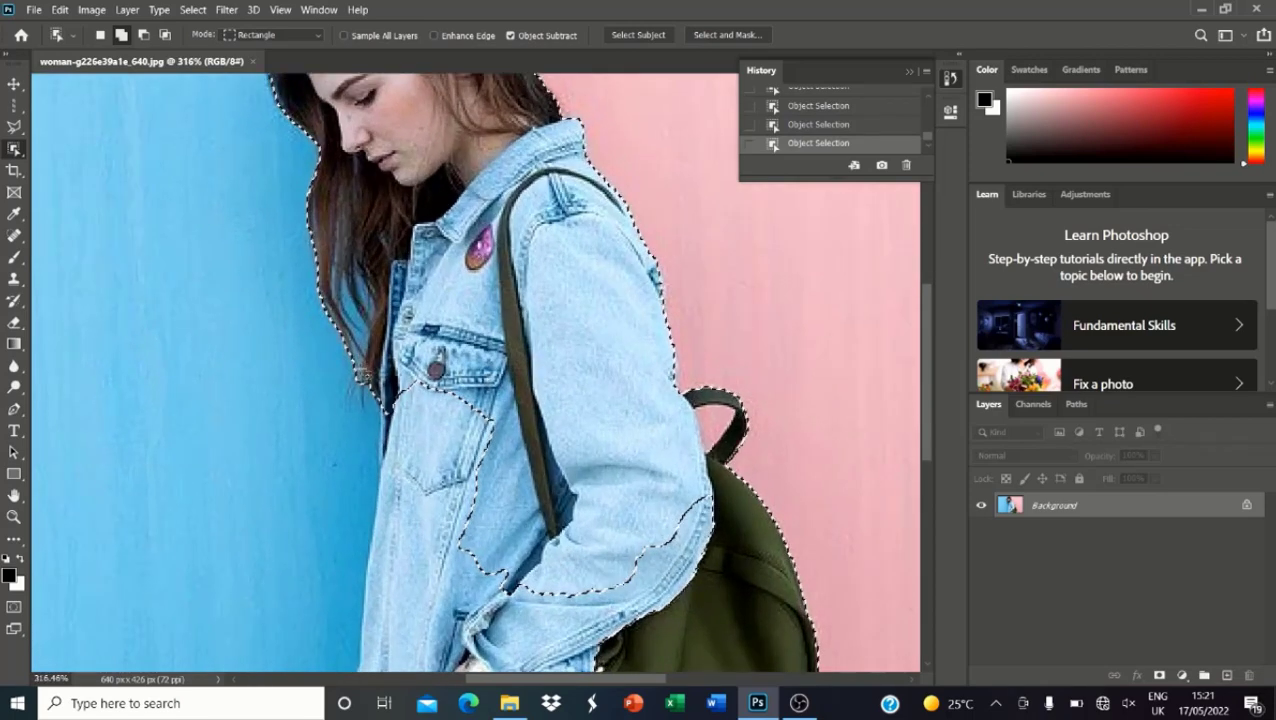
scroll(390, 359, "down", 11)
scroll(388, 359, "up", 3)
Step: Deselect everything and reselect the whole woman with her backpack using one Object Selection rectangle
right_click(386, 358)
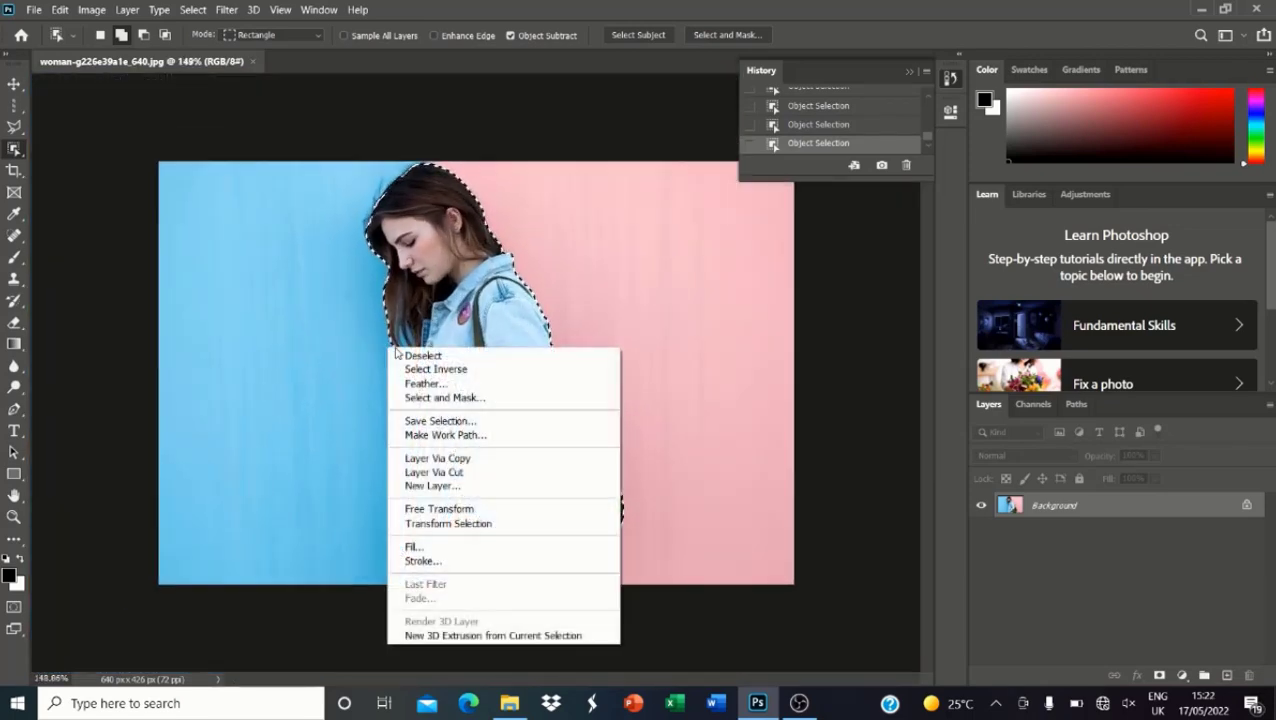
left_click(412, 355)
left_click_drag(300, 174, 762, 620)
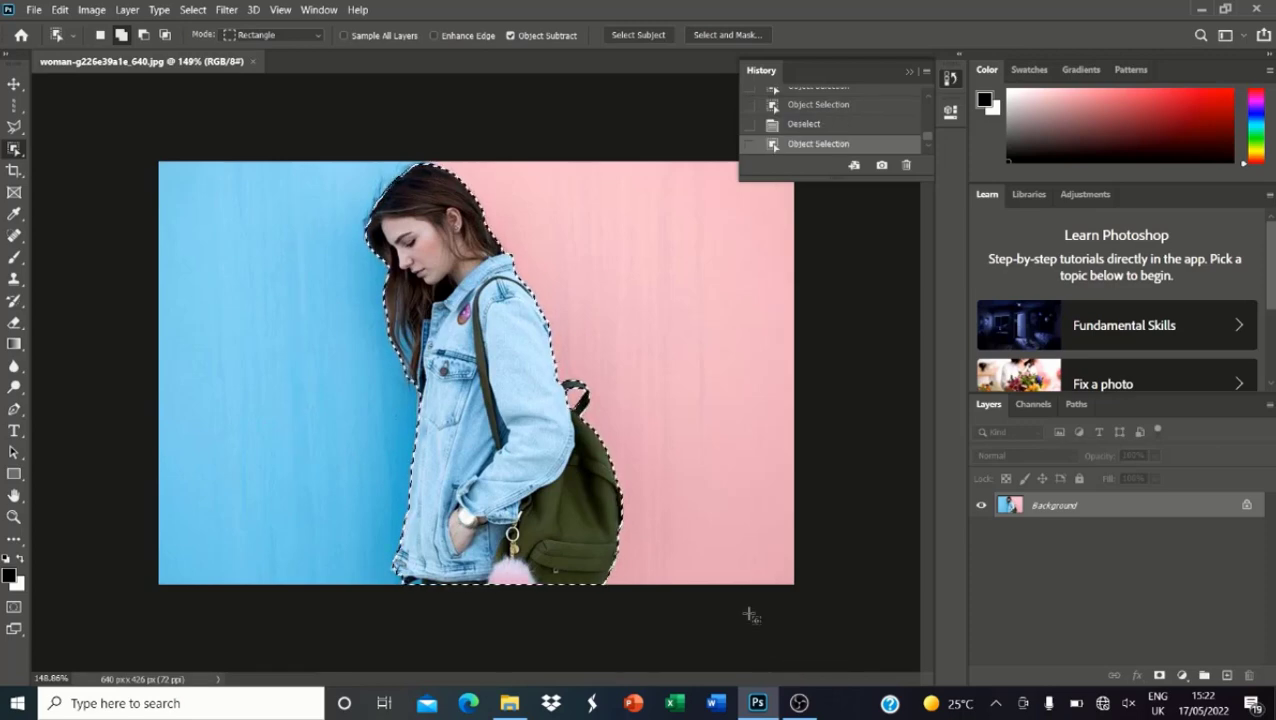
Step: Examine the selection outline along the woman's hair, jacket and backpack
scroll(487, 264, "up", 4)
scroll(487, 264, "down", 3)
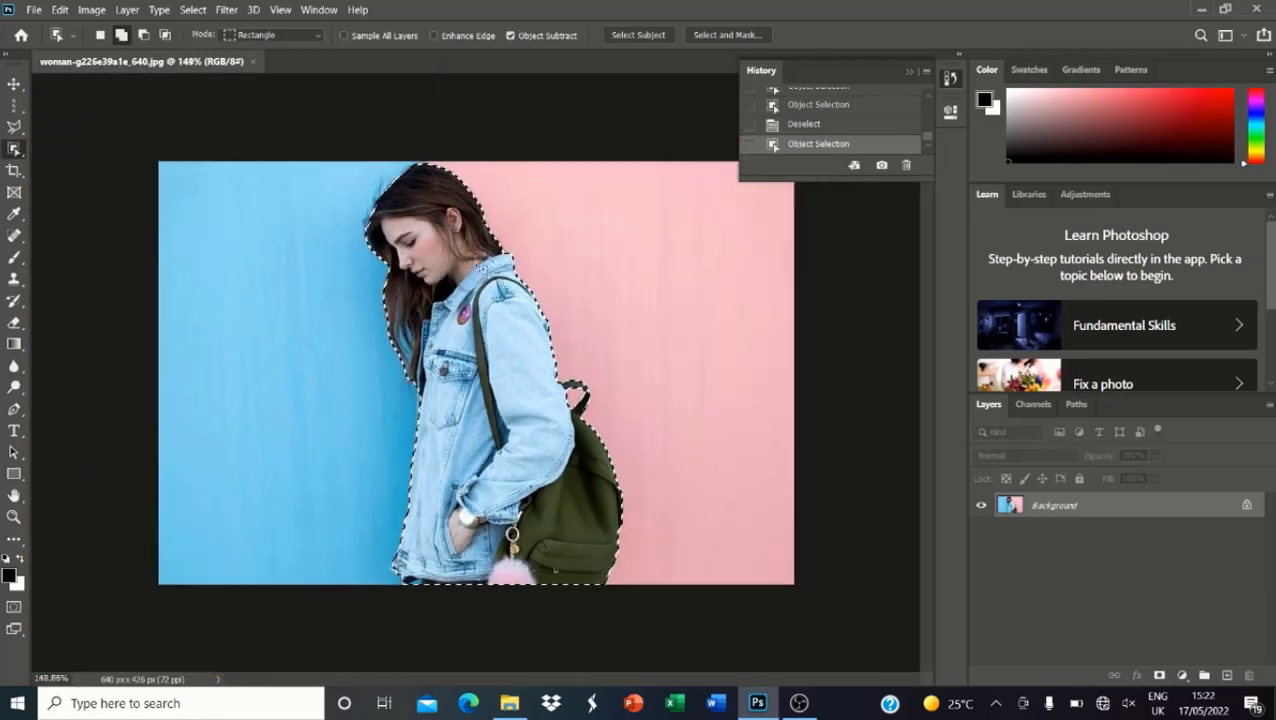
scroll(600, 268, "up", 8)
scroll(690, 328, "up", 1)
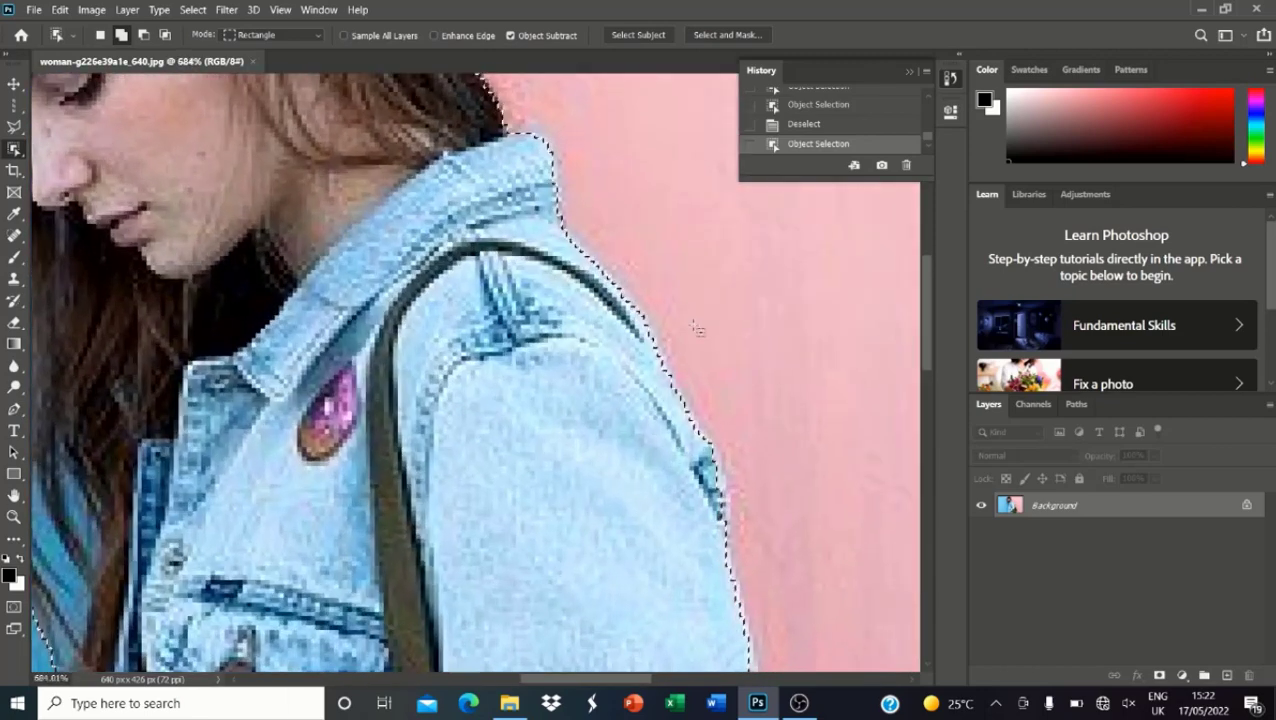
scroll(638, 236, "down", 3)
scroll(245, 423, "up", 3)
scroll(245, 423, "down", 2)
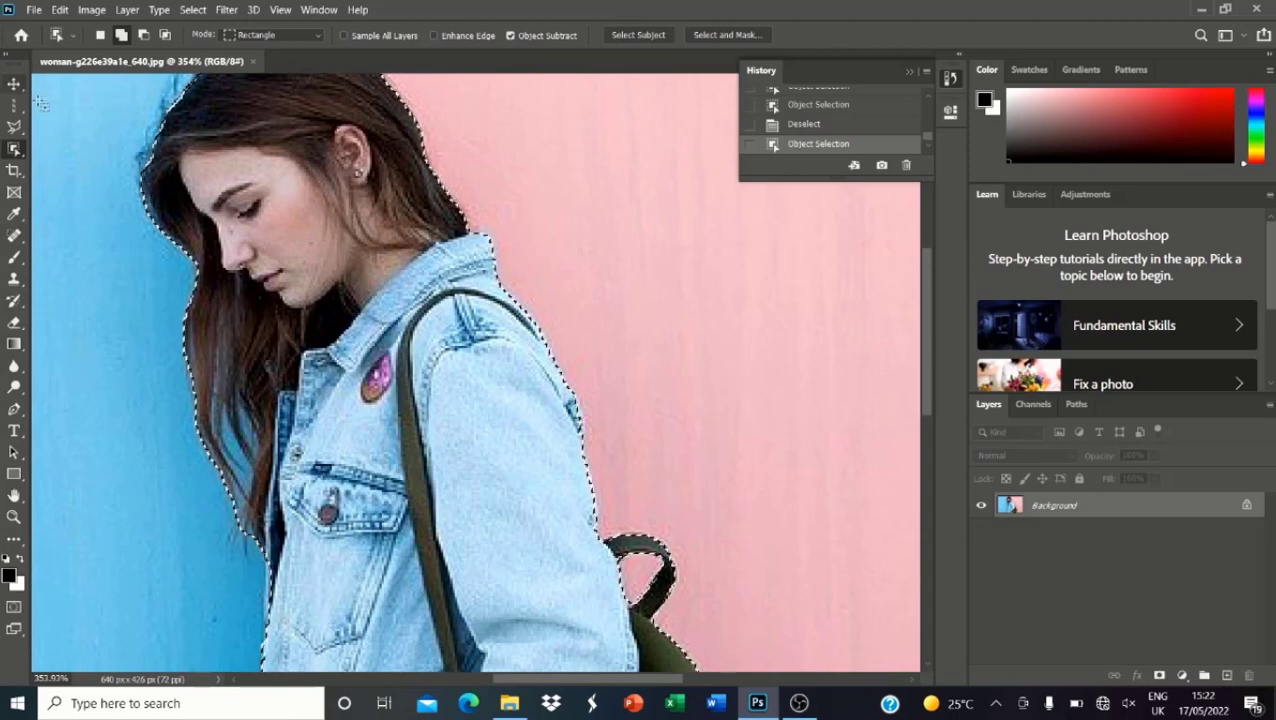
scroll(428, 252, "down", 3)
key("ctrl+plus")
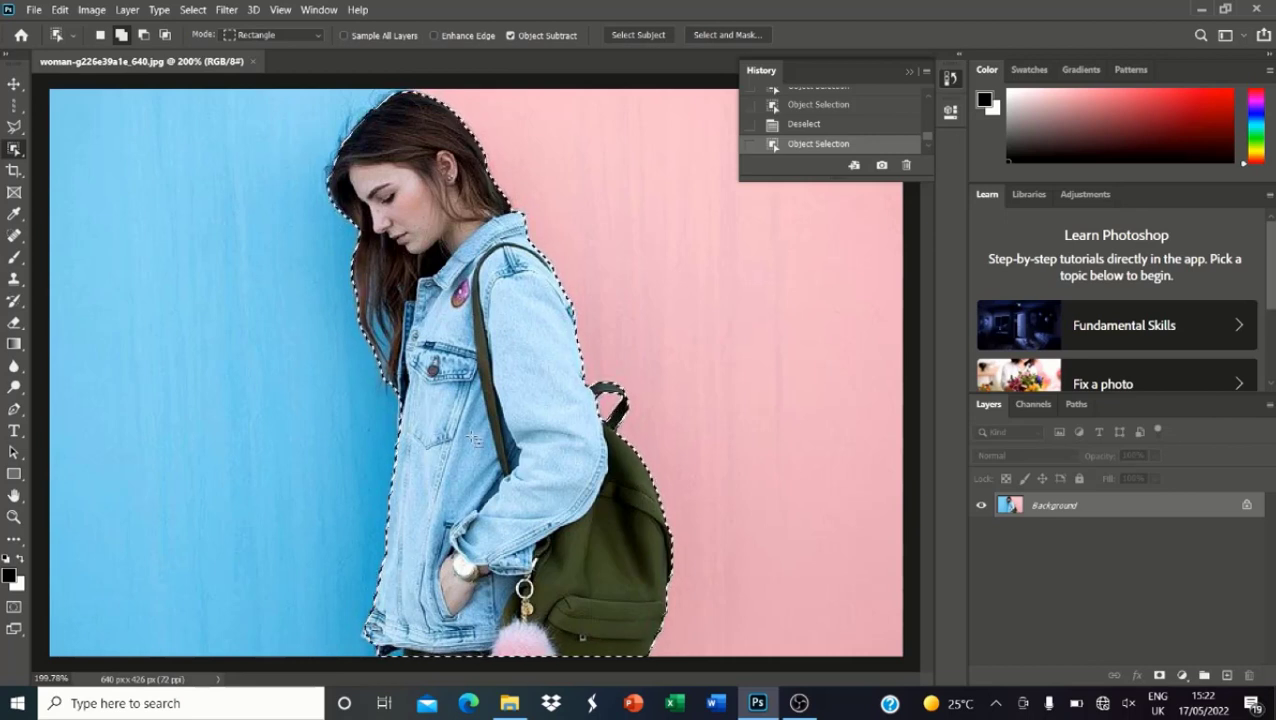
Step: Switch to File Explorer and open the image girl-g5acb3d1c5_1280 in Photoshop
left_click(509, 703)
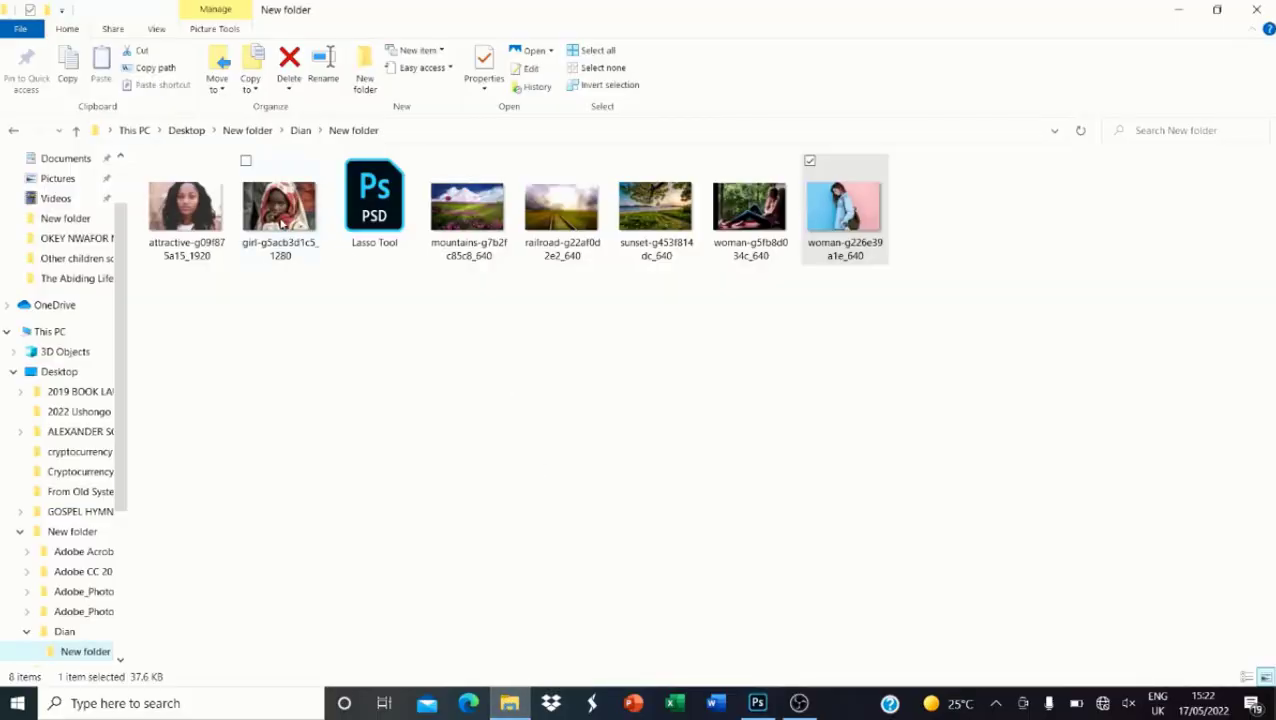
left_click_drag(282, 224, 727, 352)
left_click_drag(688, 92, 666, 26)
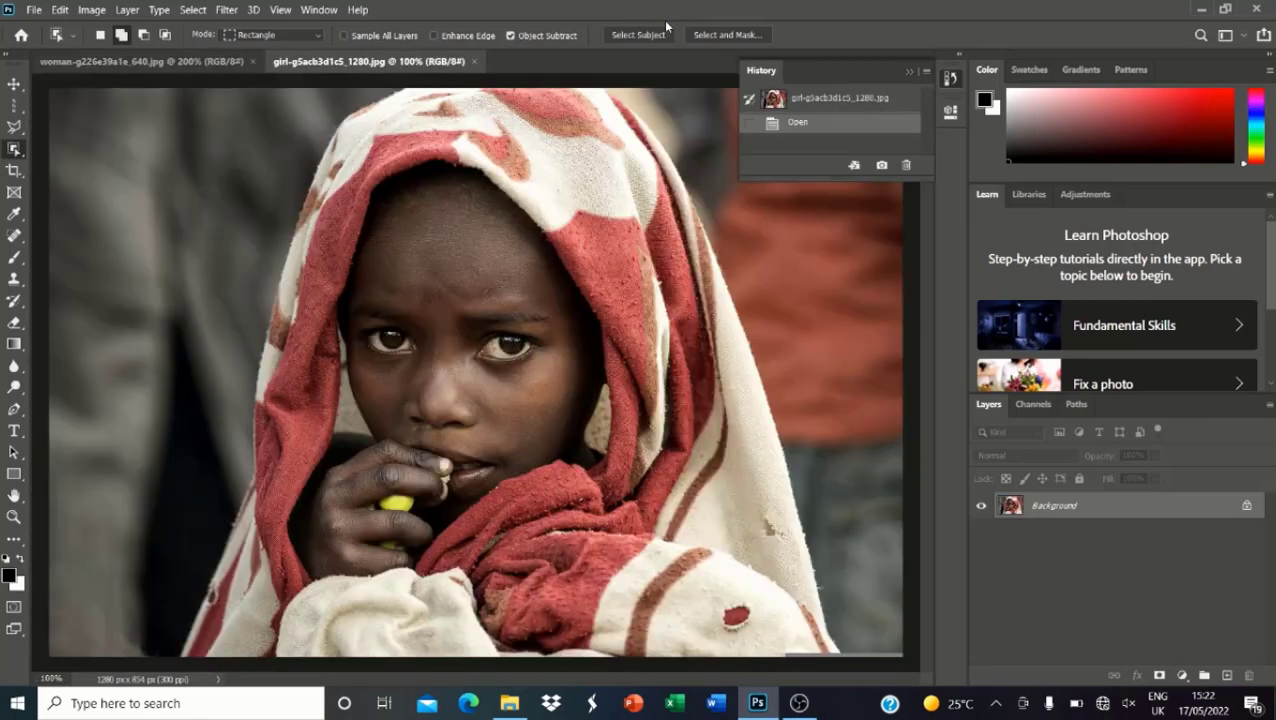
Step: Select the child in the red and white shawl with an Object Selection rectangle and inspect the selection edges
key("ctrl+minus")
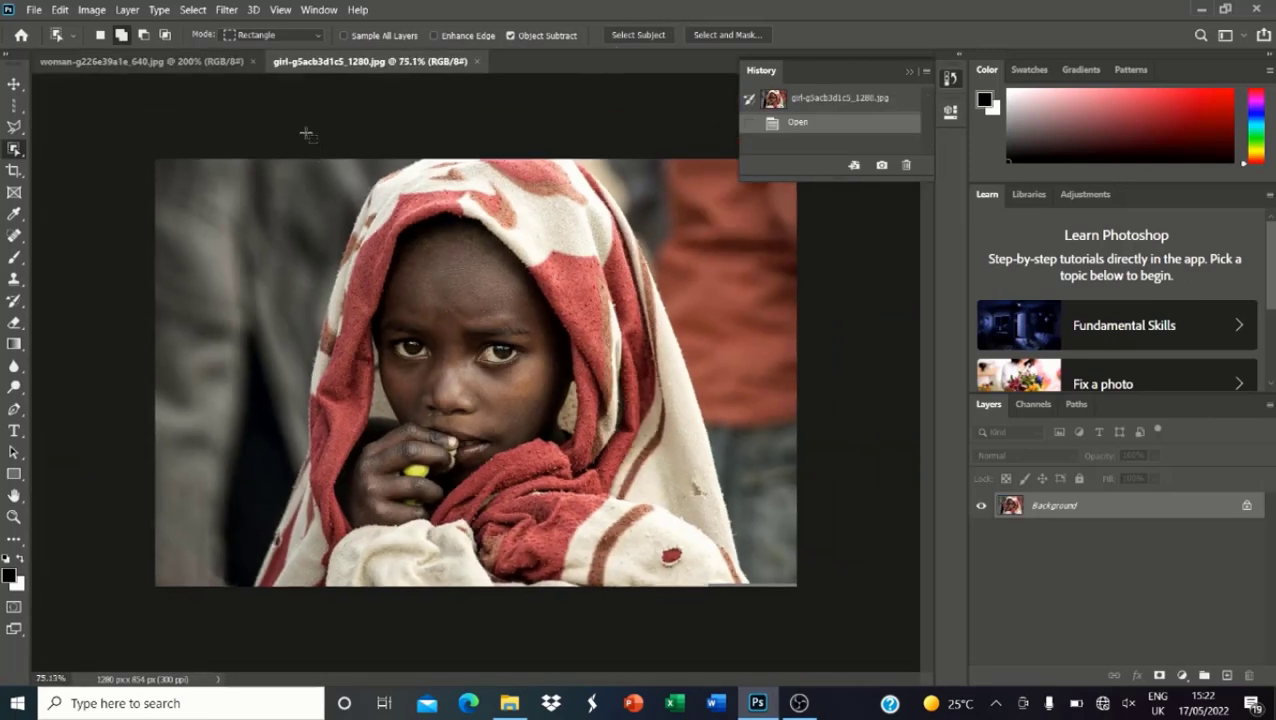
left_click_drag(229, 114, 867, 649)
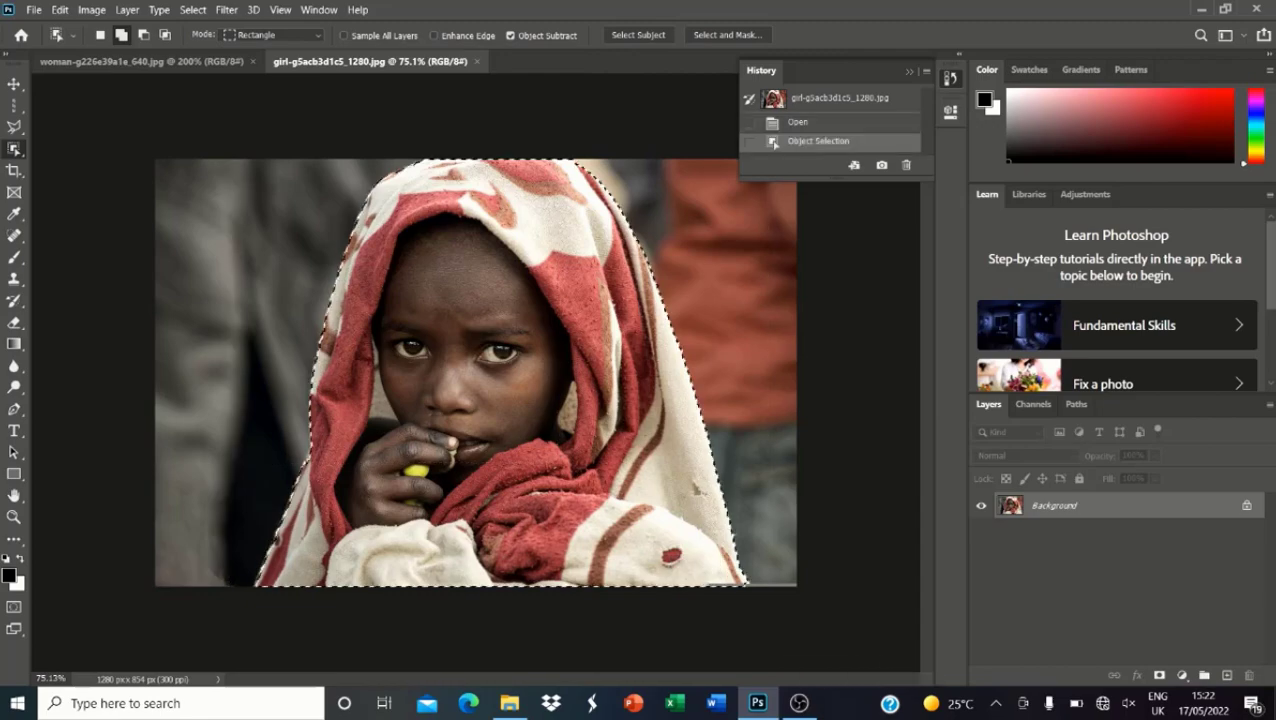
scroll(850, 342, "up", 3)
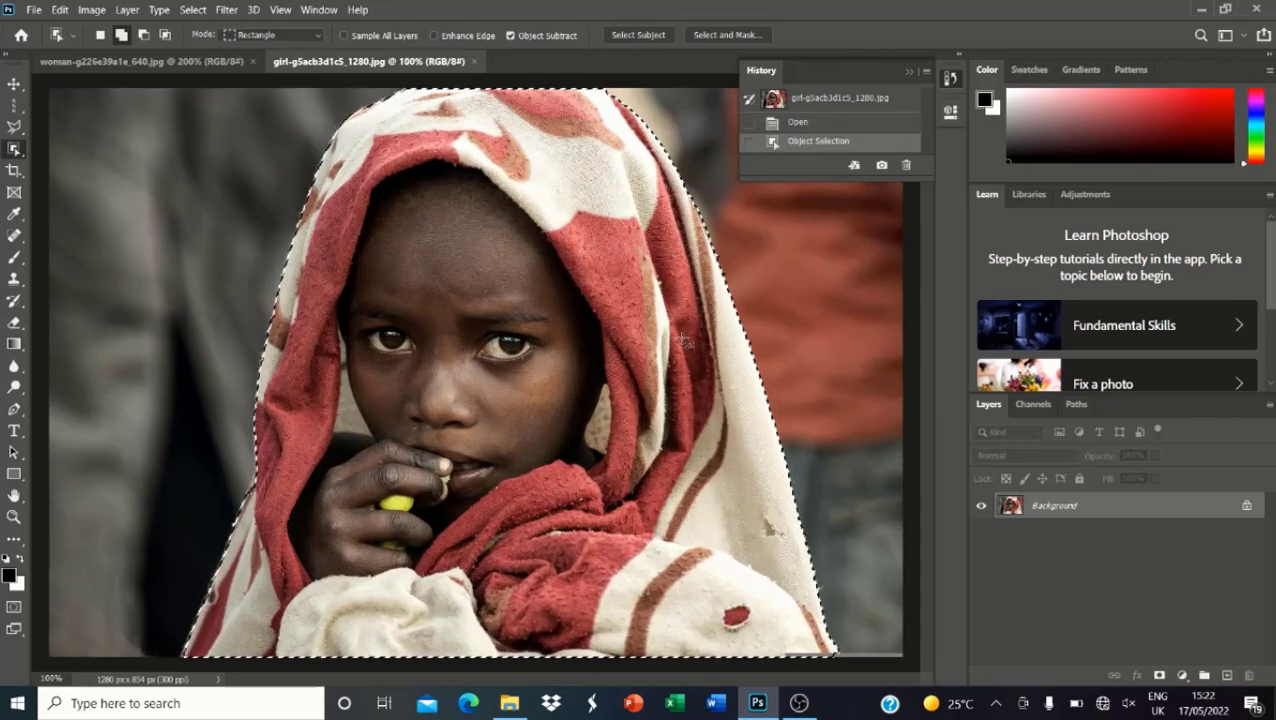
scroll(850, 342, "up", 2)
scroll(850, 342, "down", 4)
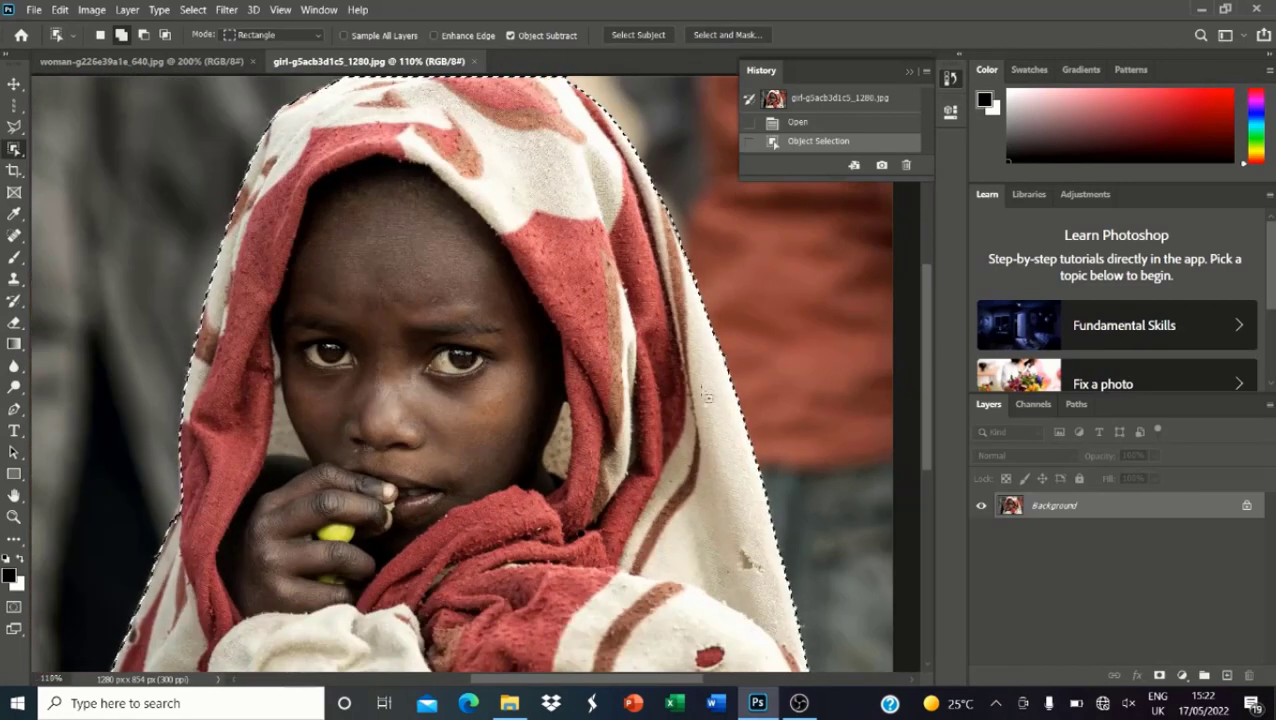
scroll(643, 444, "down", 3)
scroll(643, 446, "up", 2)
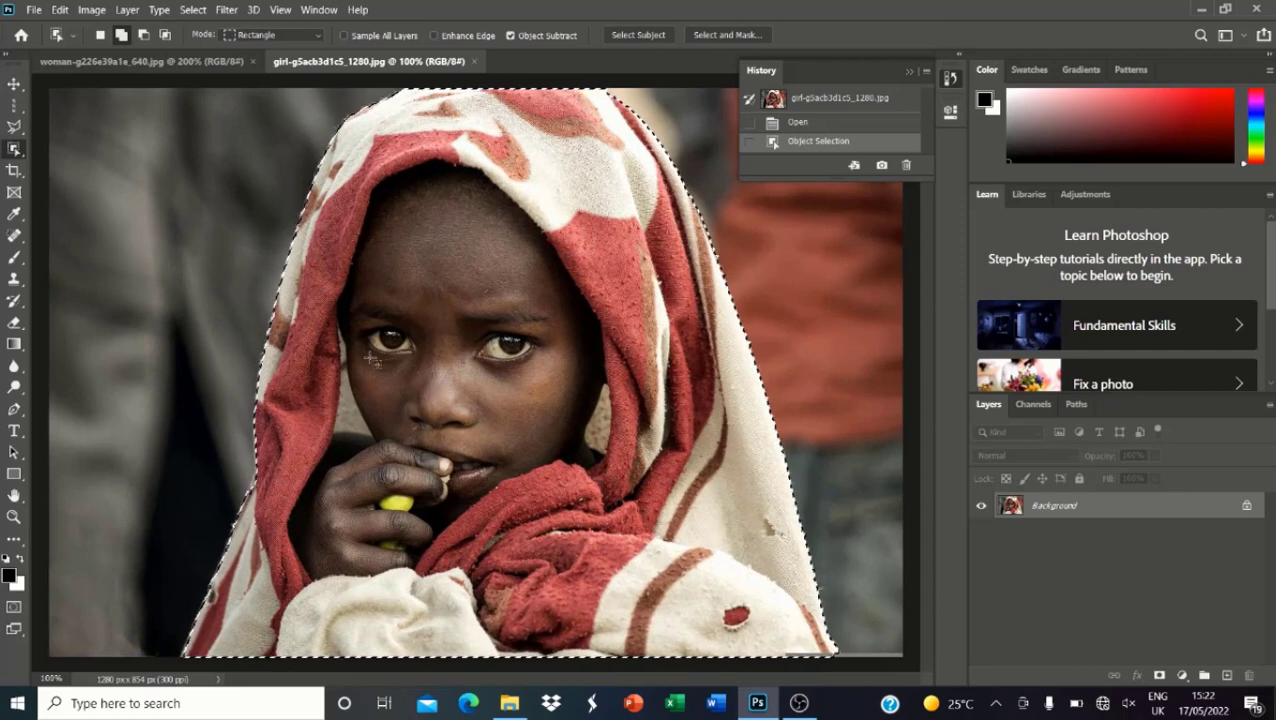
Step: Feather the selection around the child with a radius of 3 pixels
right_click(440, 320)
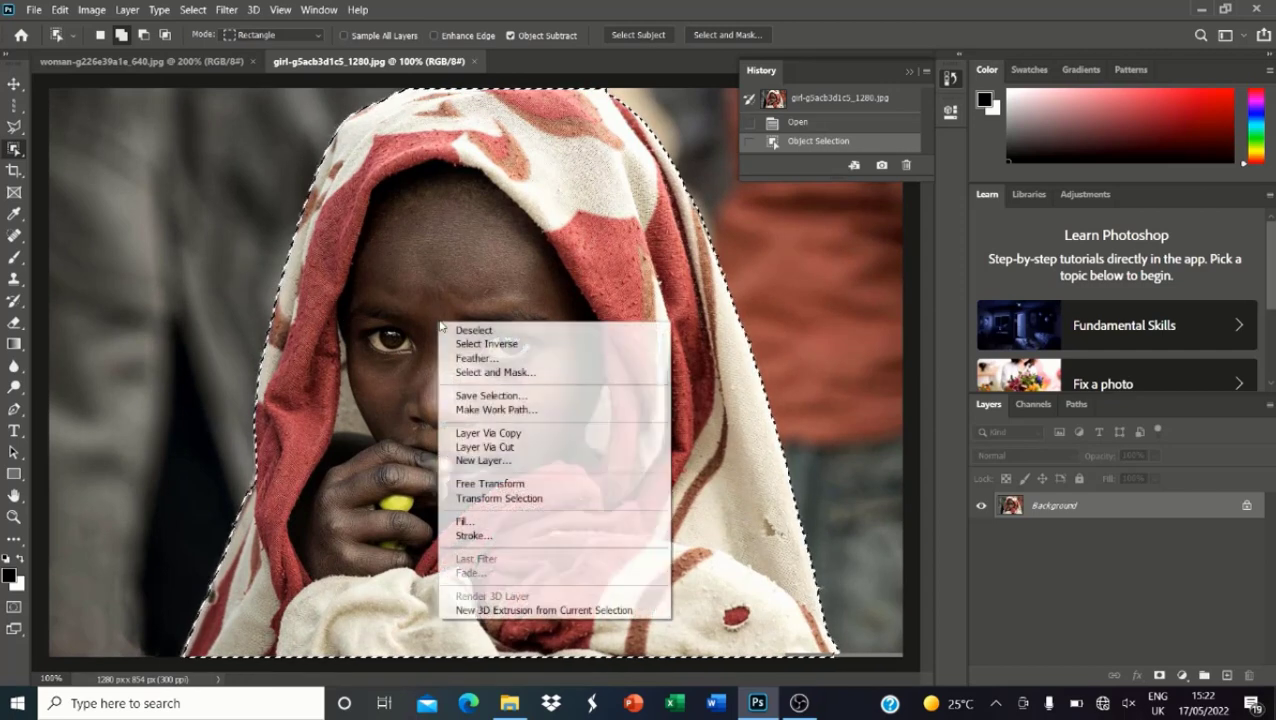
left_click(470, 360)
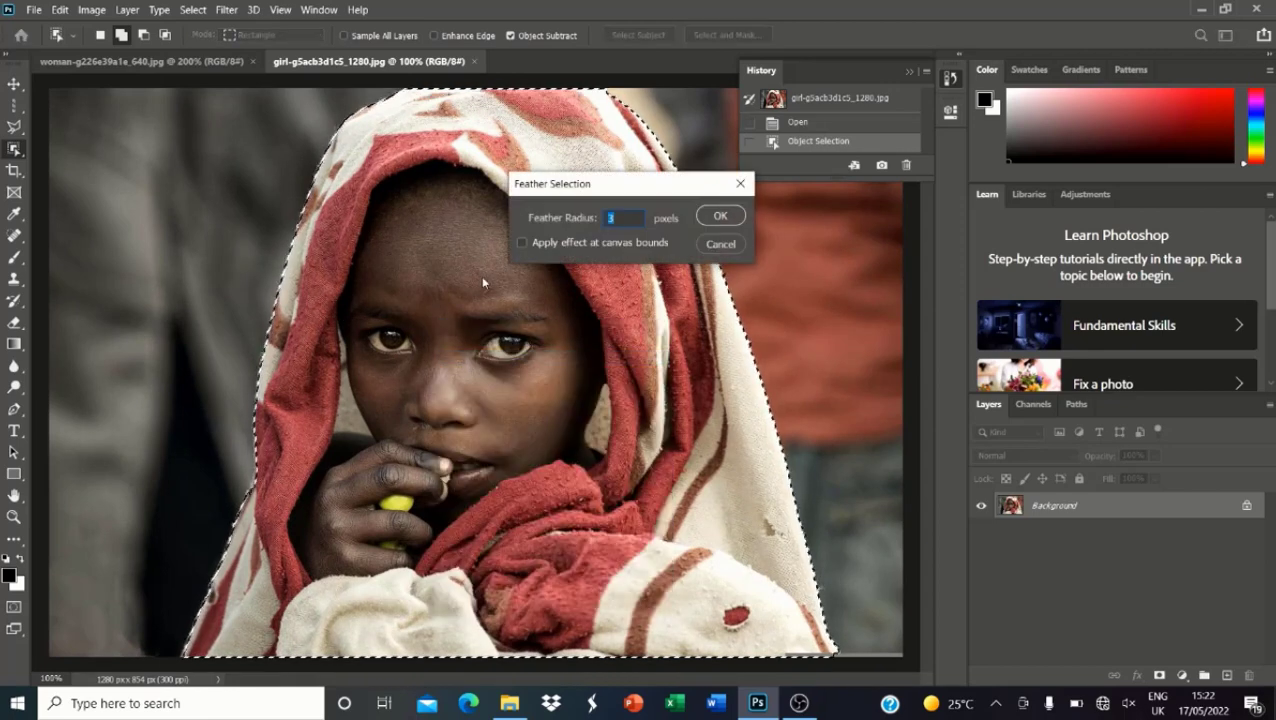
key("Return")
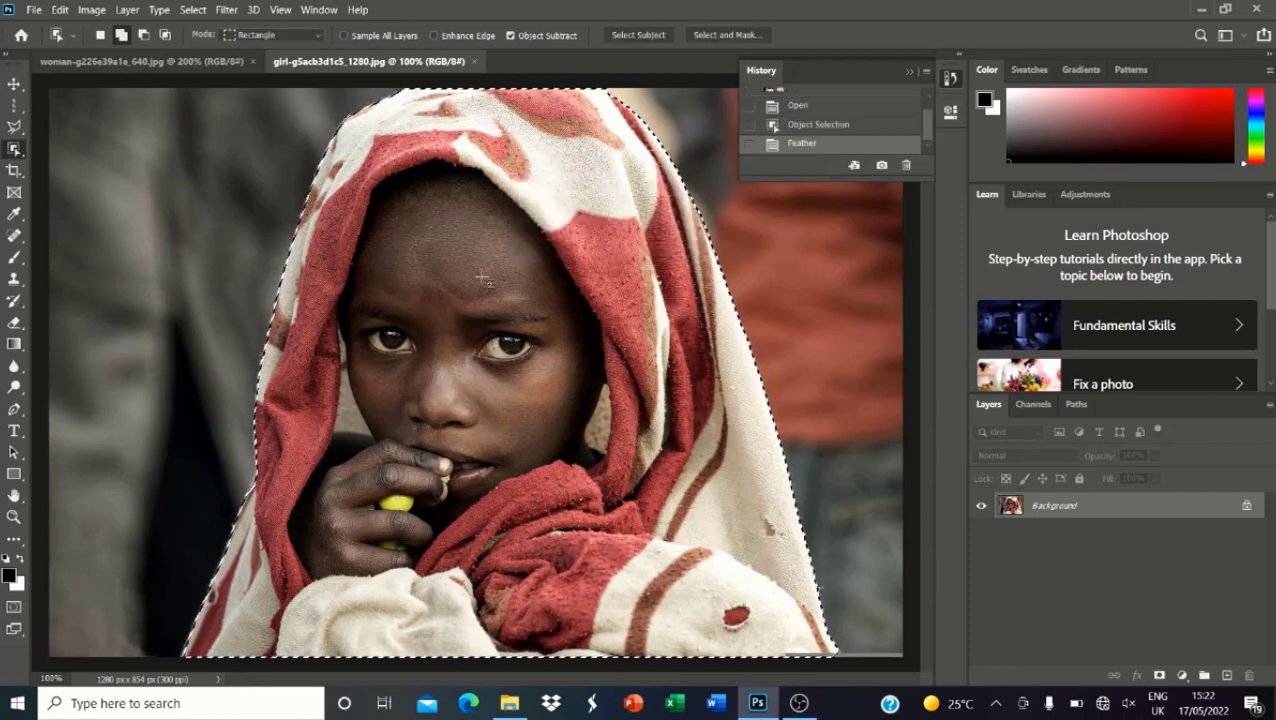
Step: Copy the feathered selection of the child onto its own layer with Layer Via Copy
key("ctrl+shift+n")
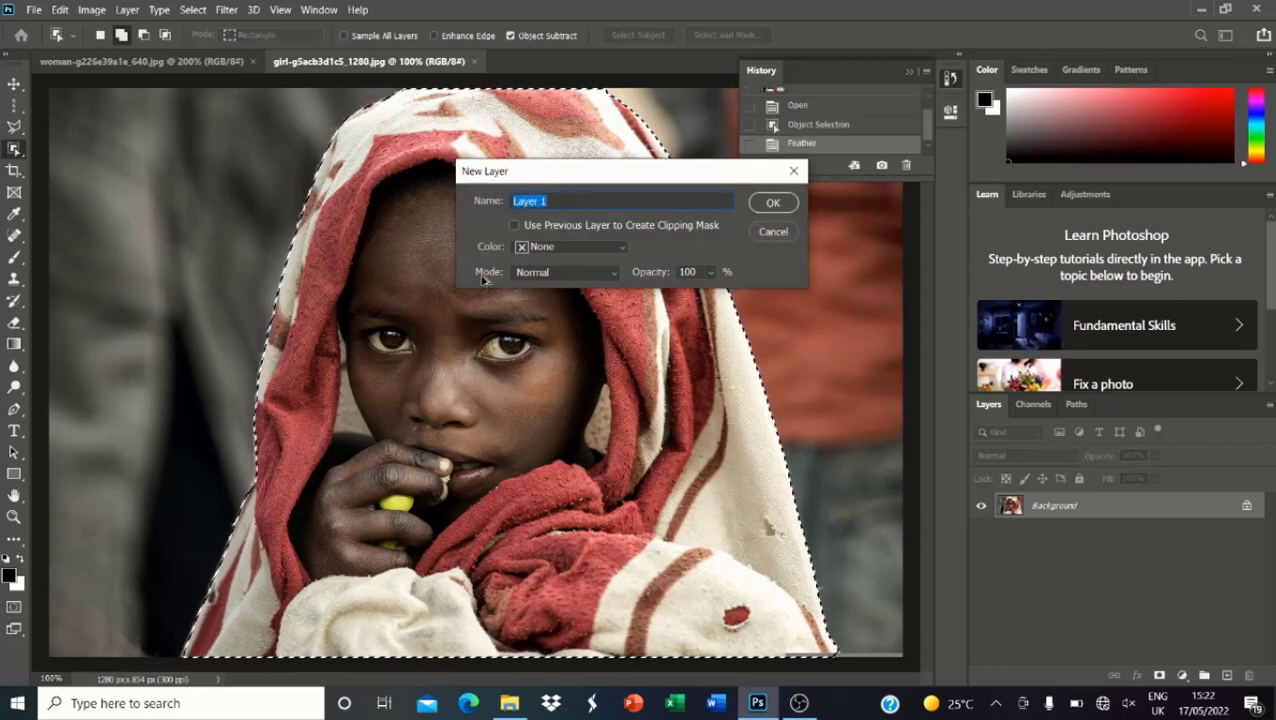
key("Escape")
right_click(482, 279)
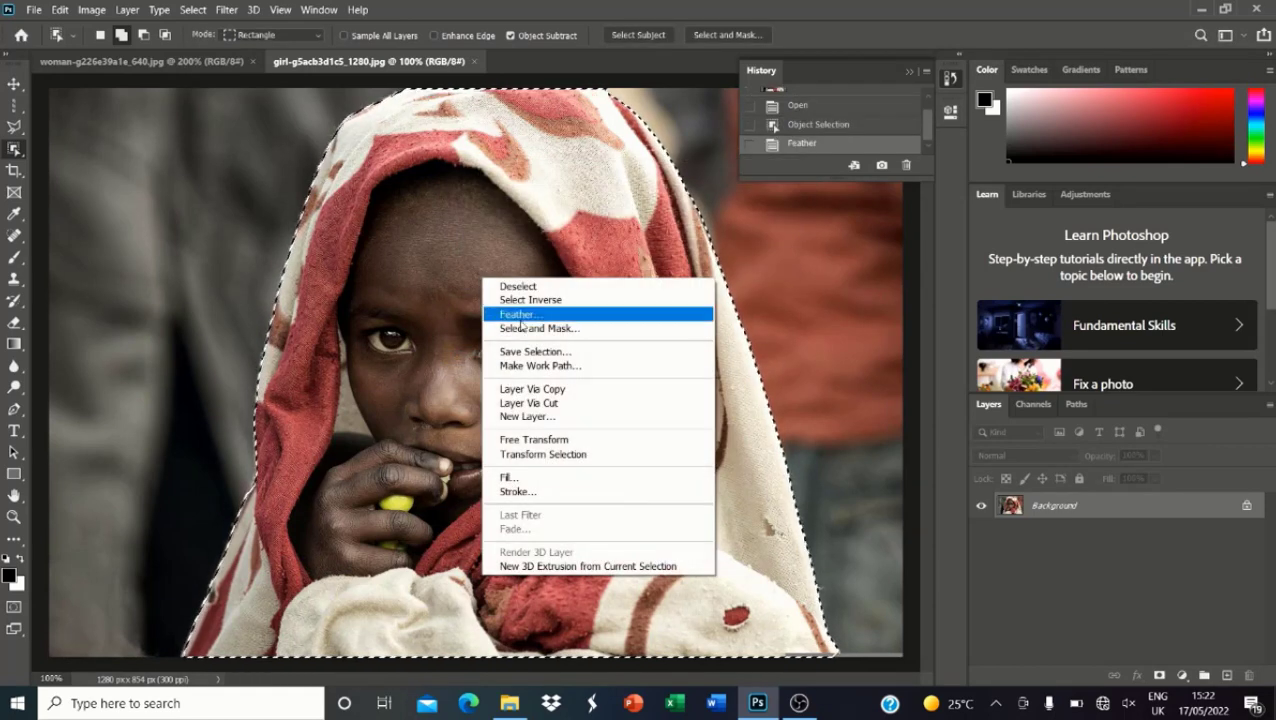
left_click(565, 390)
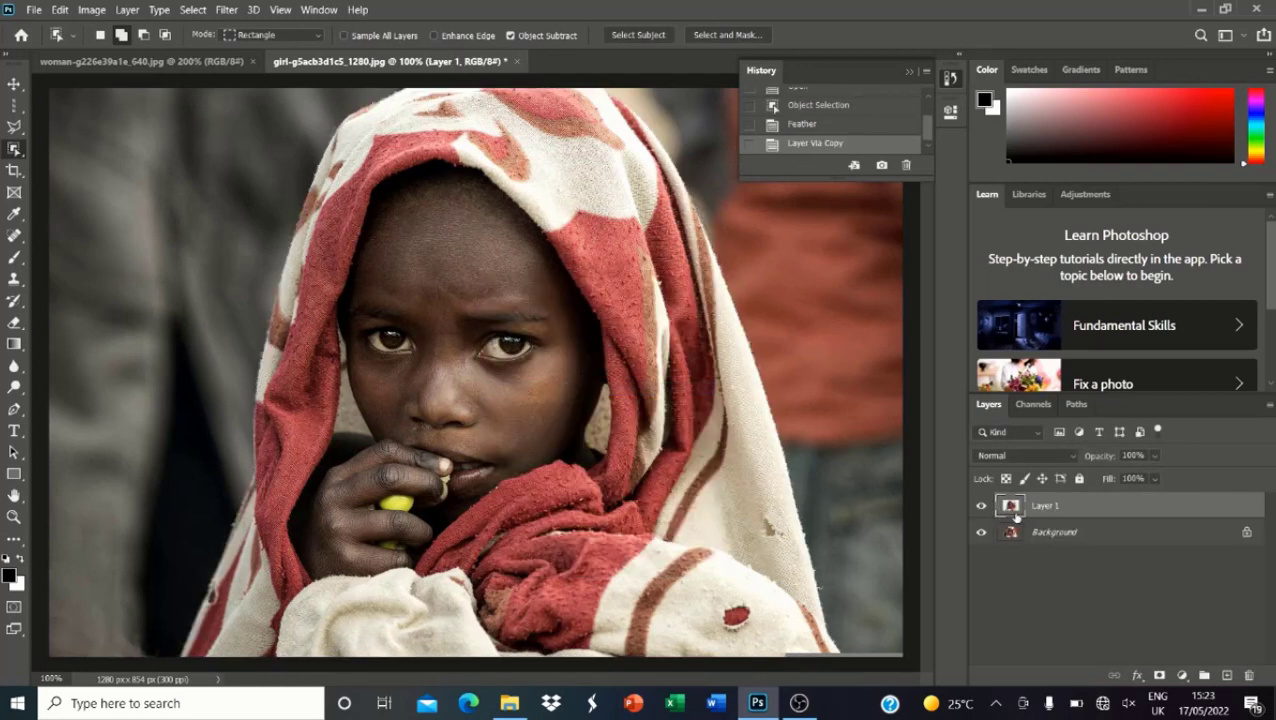
Step: Add a black (000000) Solid Color fill layer directly above the Background and inspect the cutout against it
left_click(1053, 542)
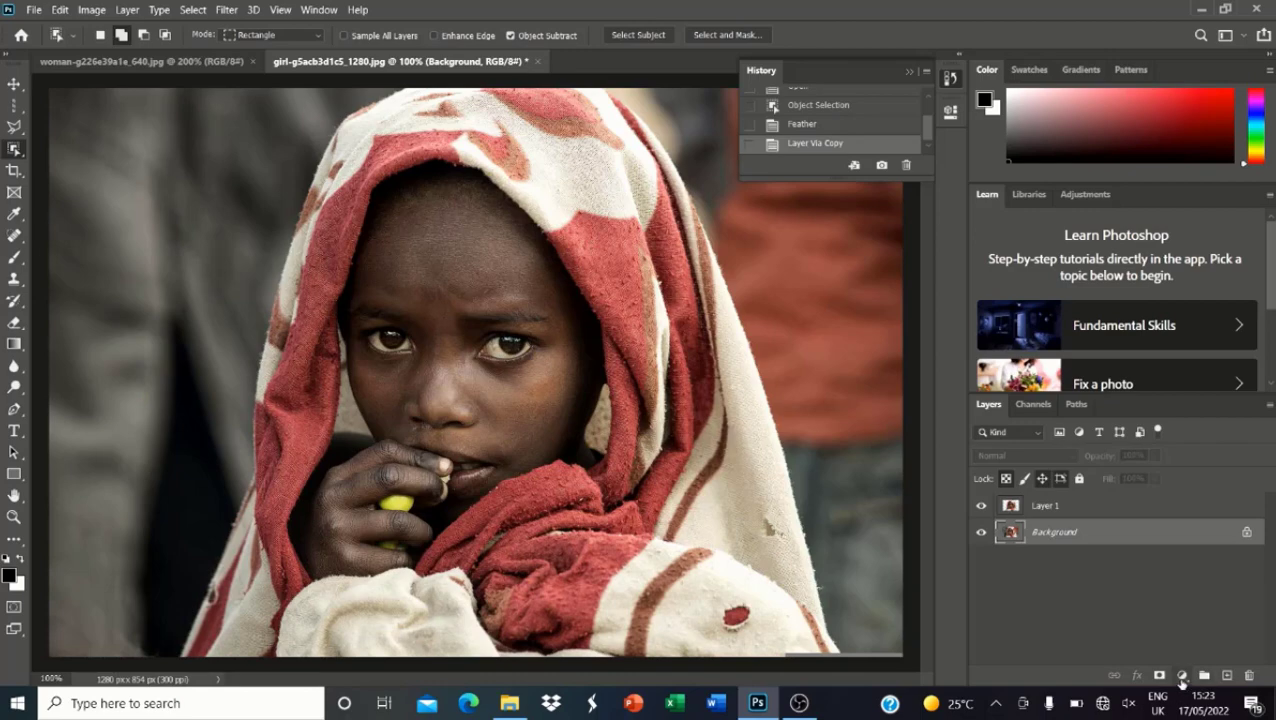
left_click(1182, 677)
left_click(1152, 390)
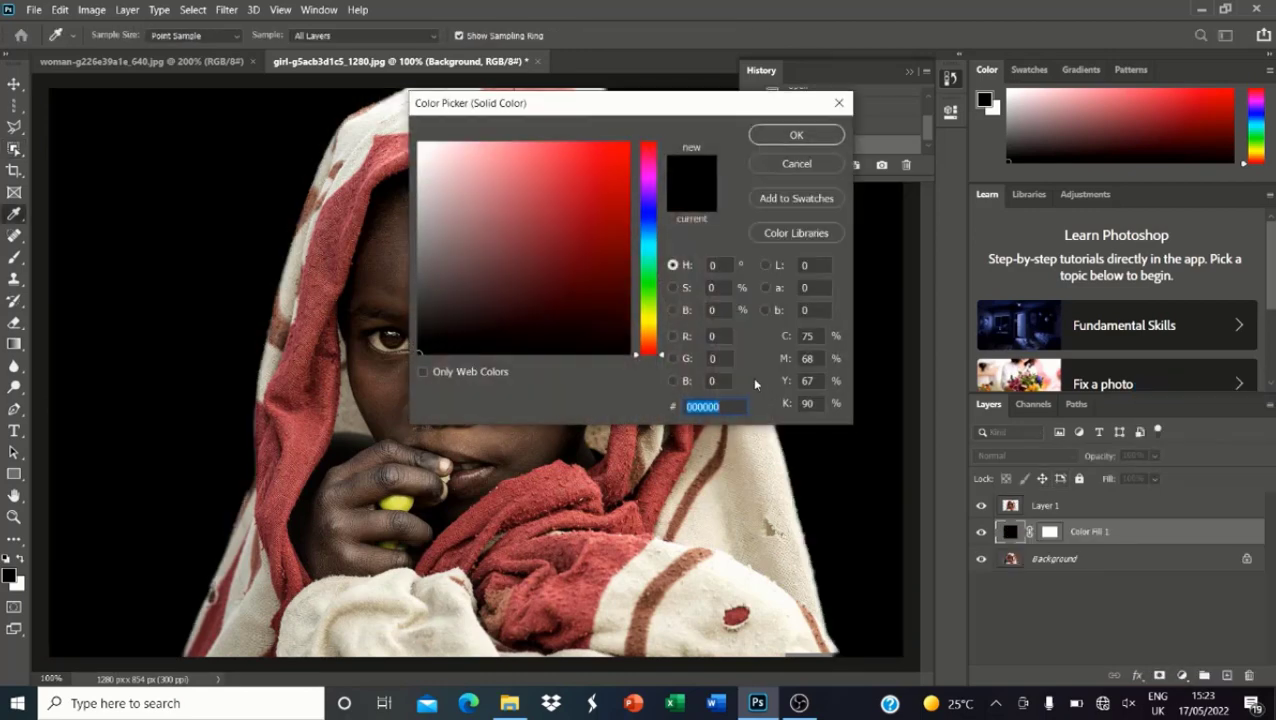
left_click(796, 134)
scroll(368, 230, "up", 3)
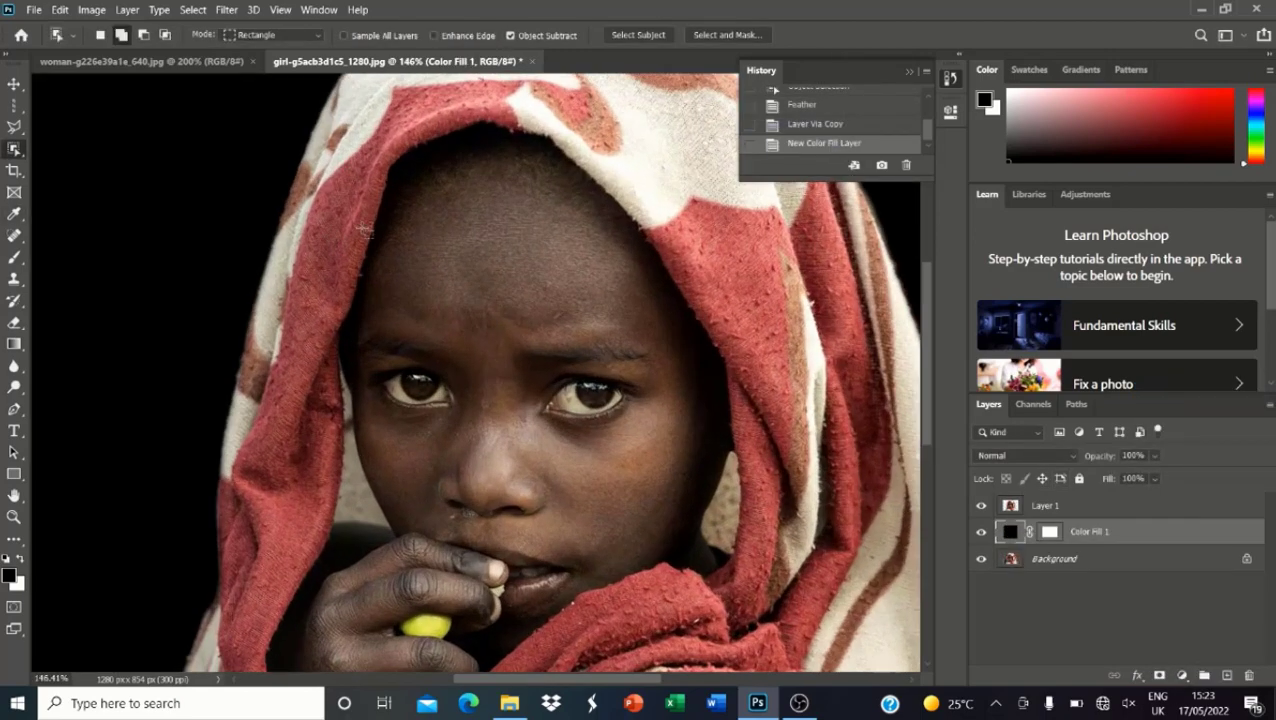
Step: Inspect the child's cutout edges against the black fill and switch to the woman-g226e39a1e_640.jpg document
scroll(171, 205, "up", 3)
scroll(285, 130, "down", 3)
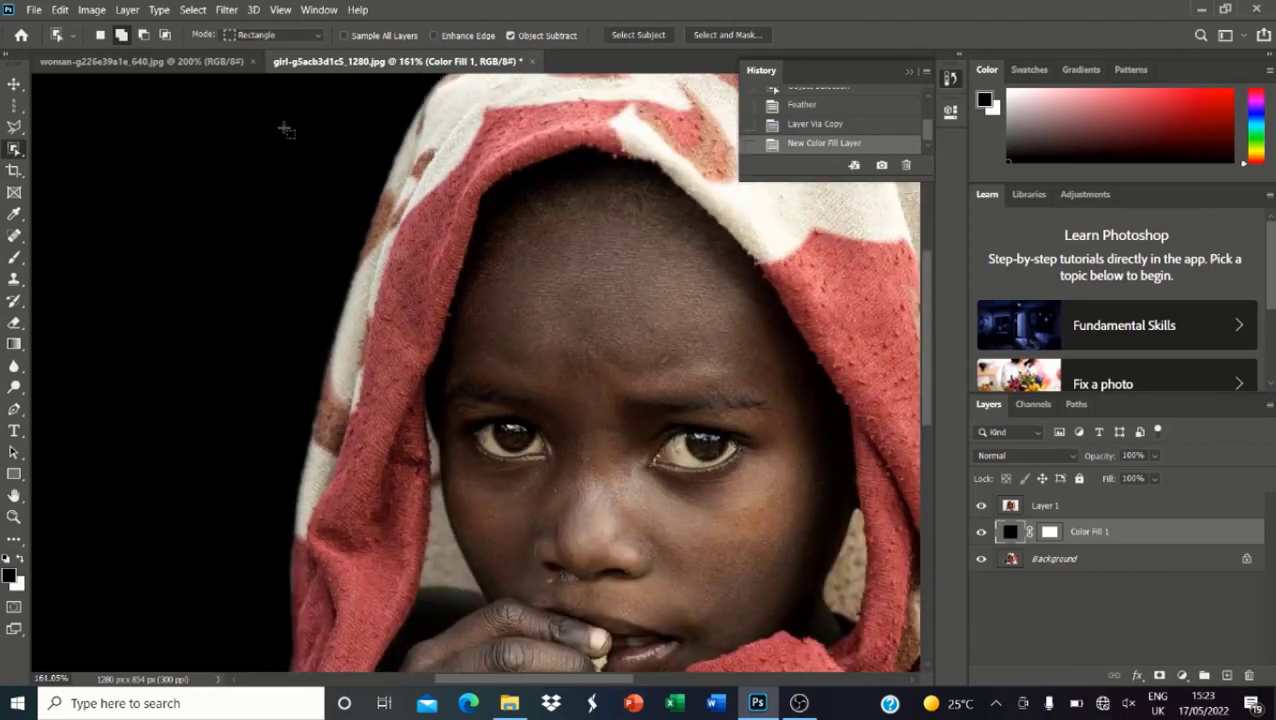
left_click(181, 63)
Step: Feather the selection around the woman by 2 pixels and copy it onto its own layer with Layer Via Copy
right_click(458, 366)
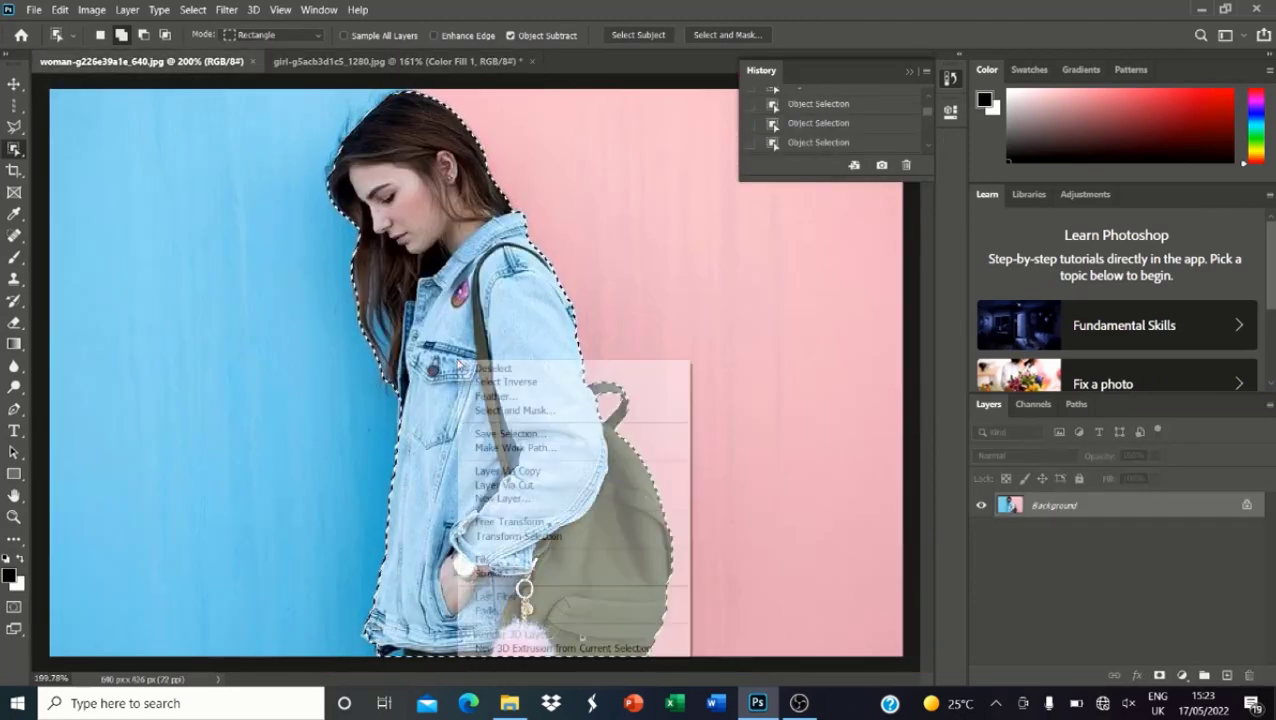
left_click(498, 398)
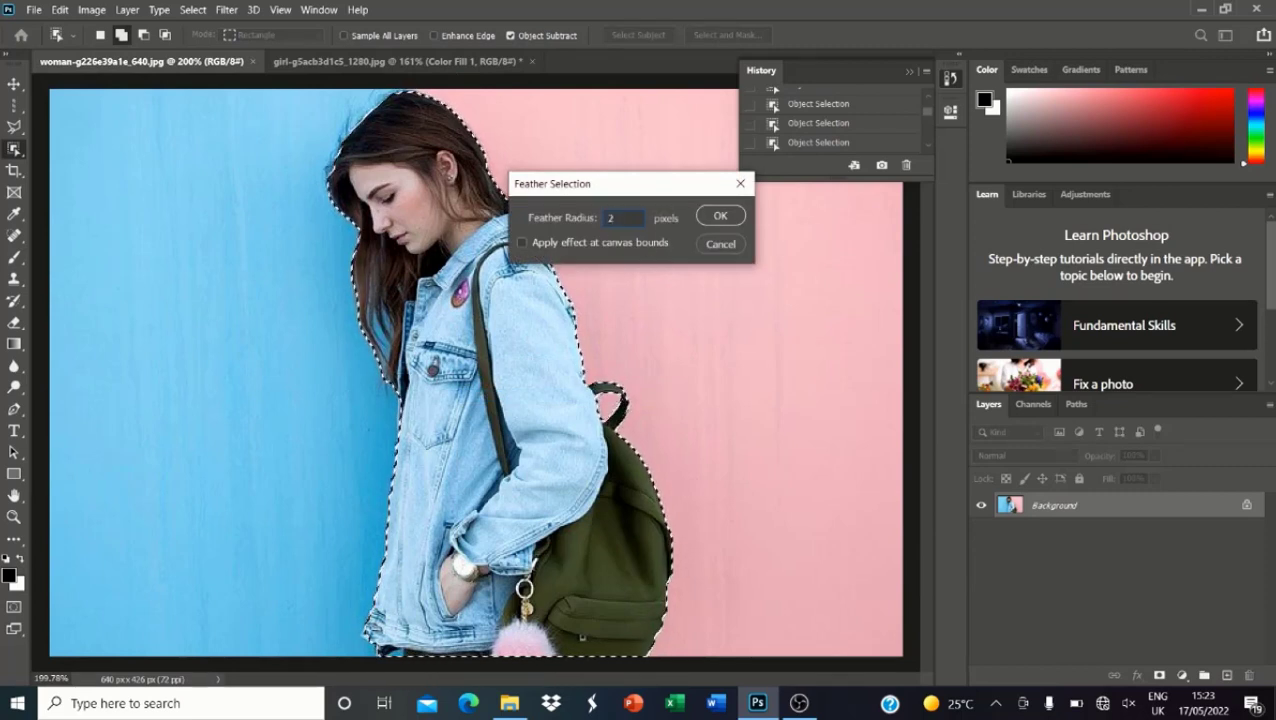
left_click(720, 215)
right_click(570, 297)
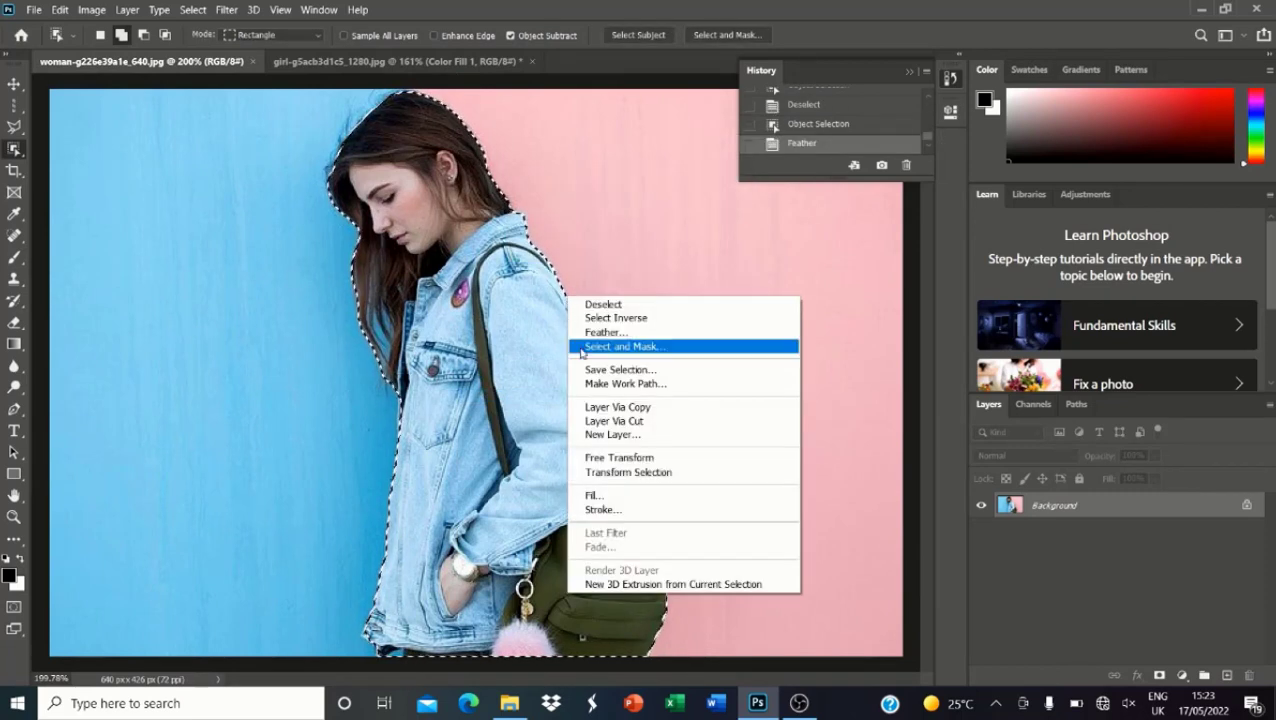
left_click(690, 407)
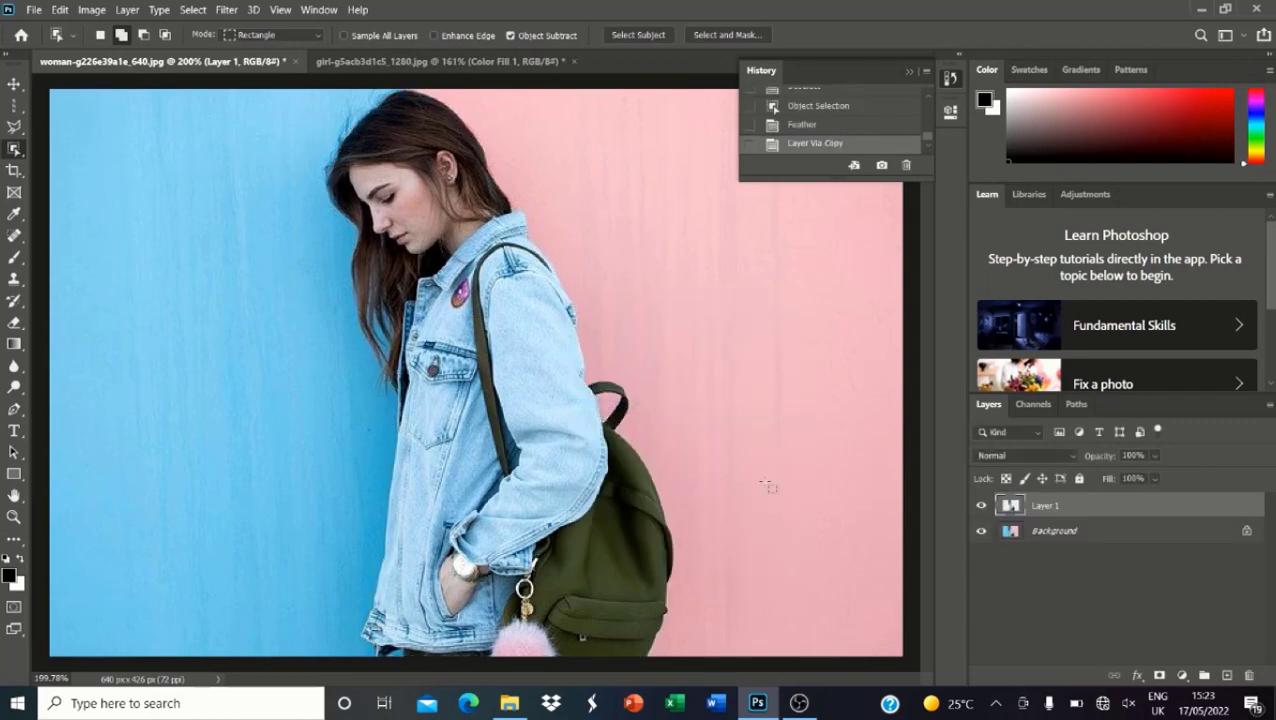
Step: Try a black (000000) Solid Color fill above the Background, cancel it, and revert the history to the Object Selection state before the feather
left_click(1106, 534)
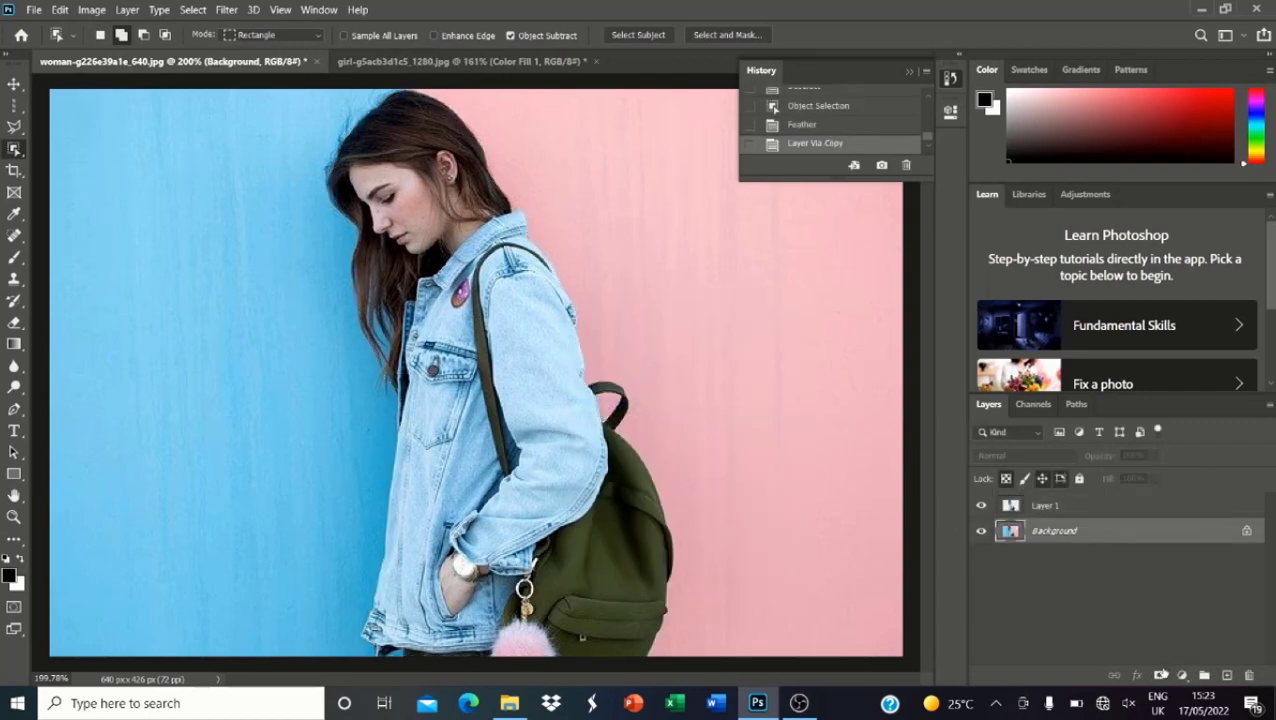
left_click(1182, 676)
left_click(1176, 381)
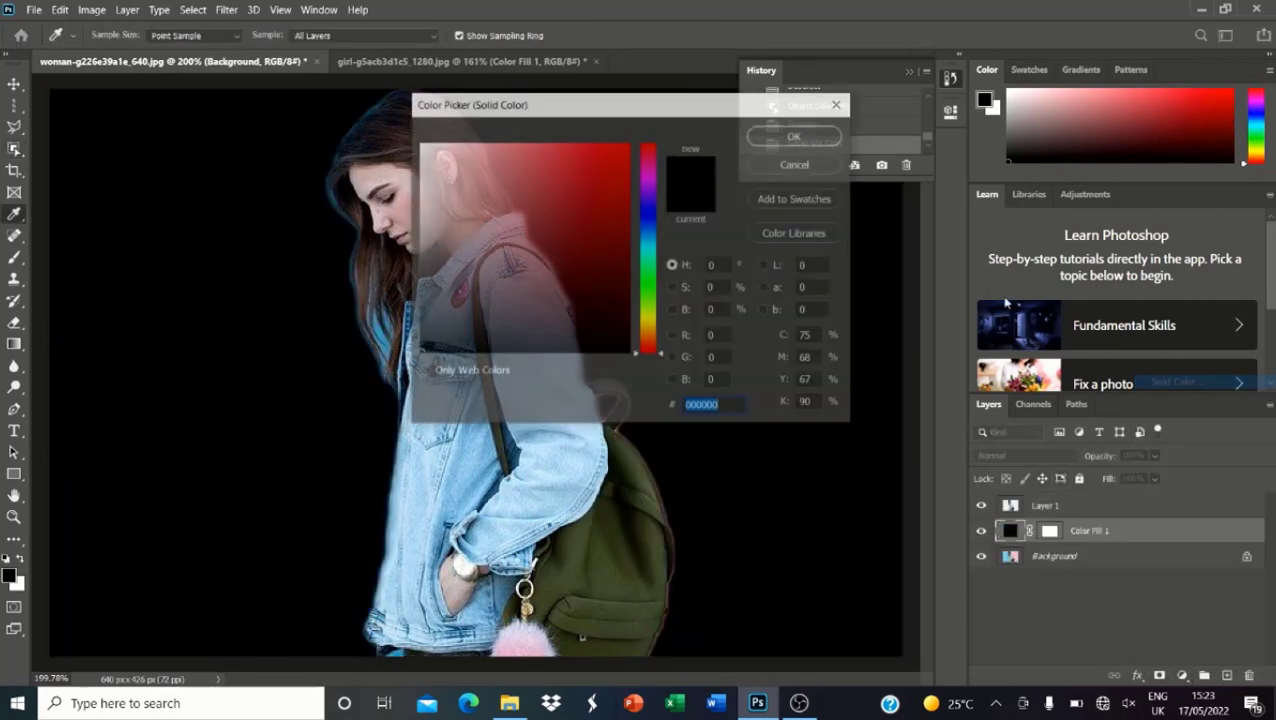
left_click(786, 164)
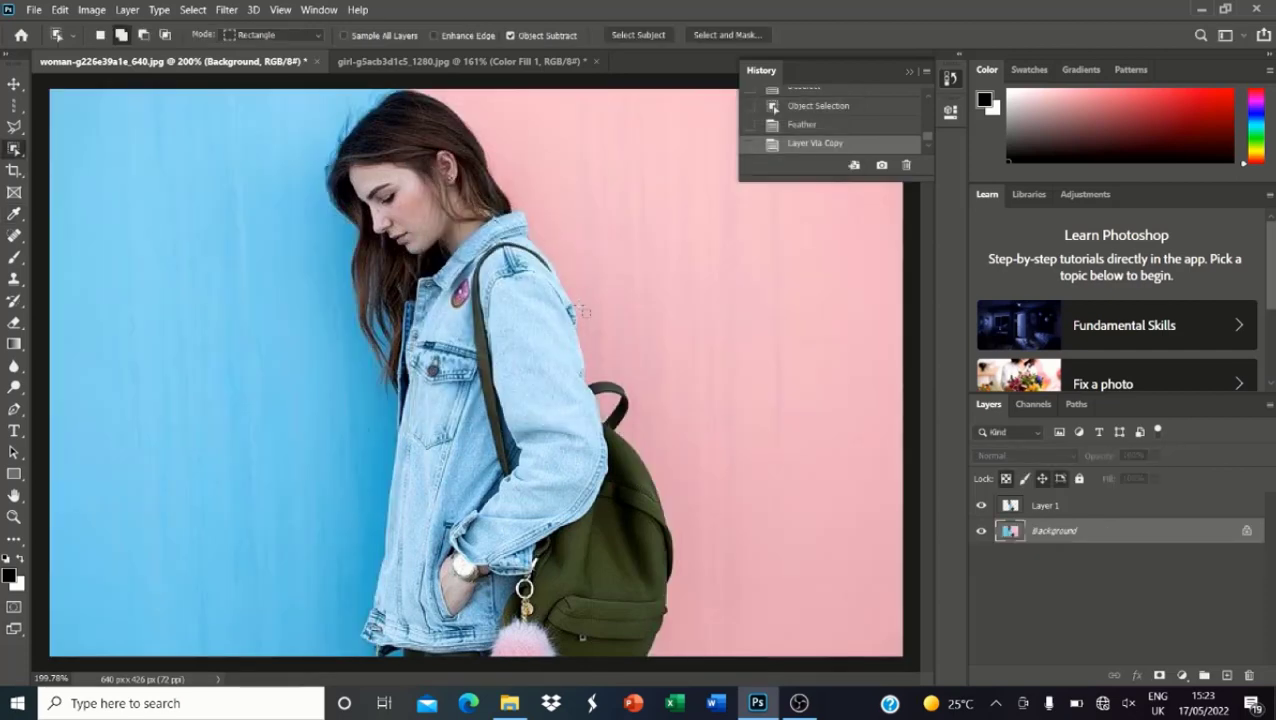
left_click(800, 106)
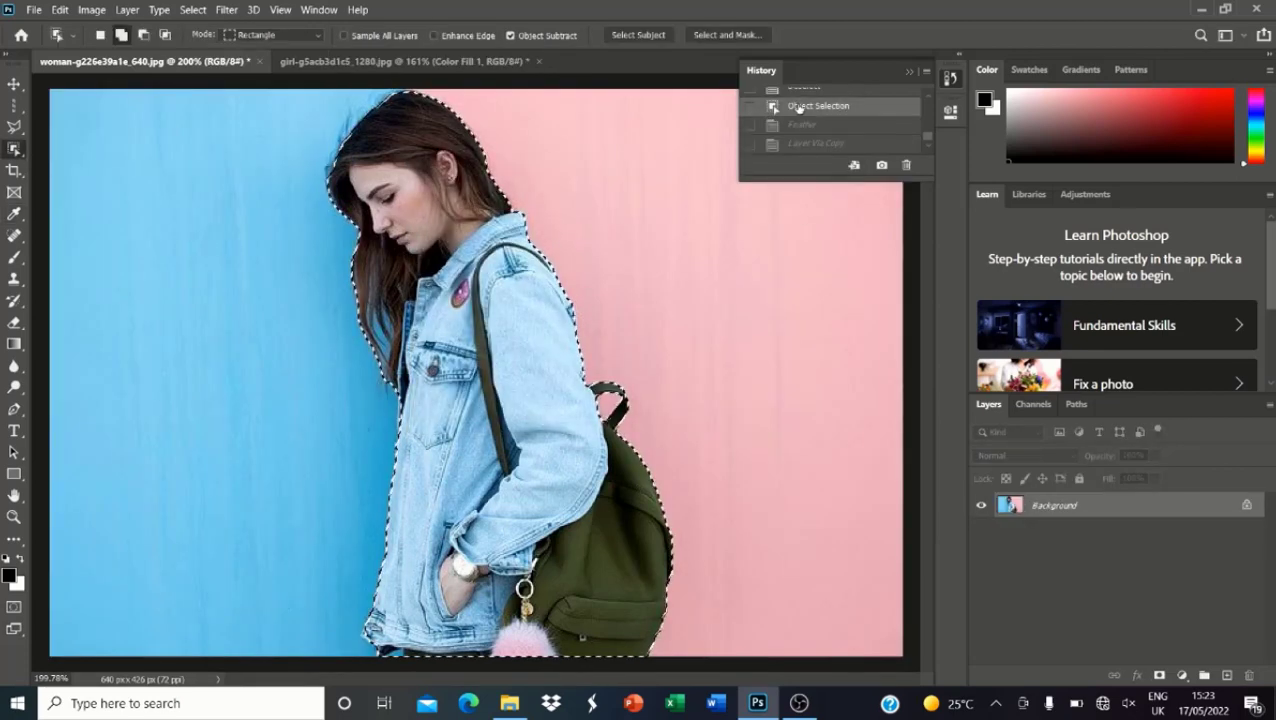
Step: Feather the selection around the woman by 0.6 pixels and copy it onto its own layer with Layer Via Copy
right_click(650, 285)
left_click(680, 321)
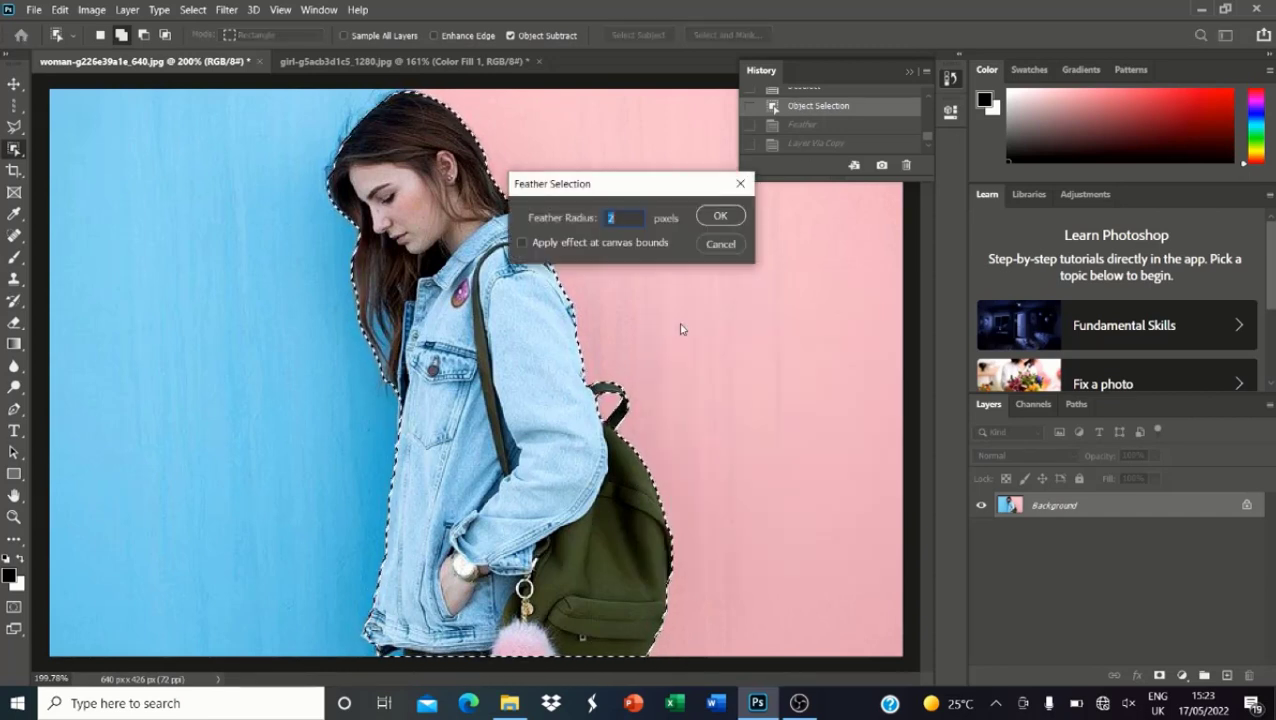
key("BackSpace")
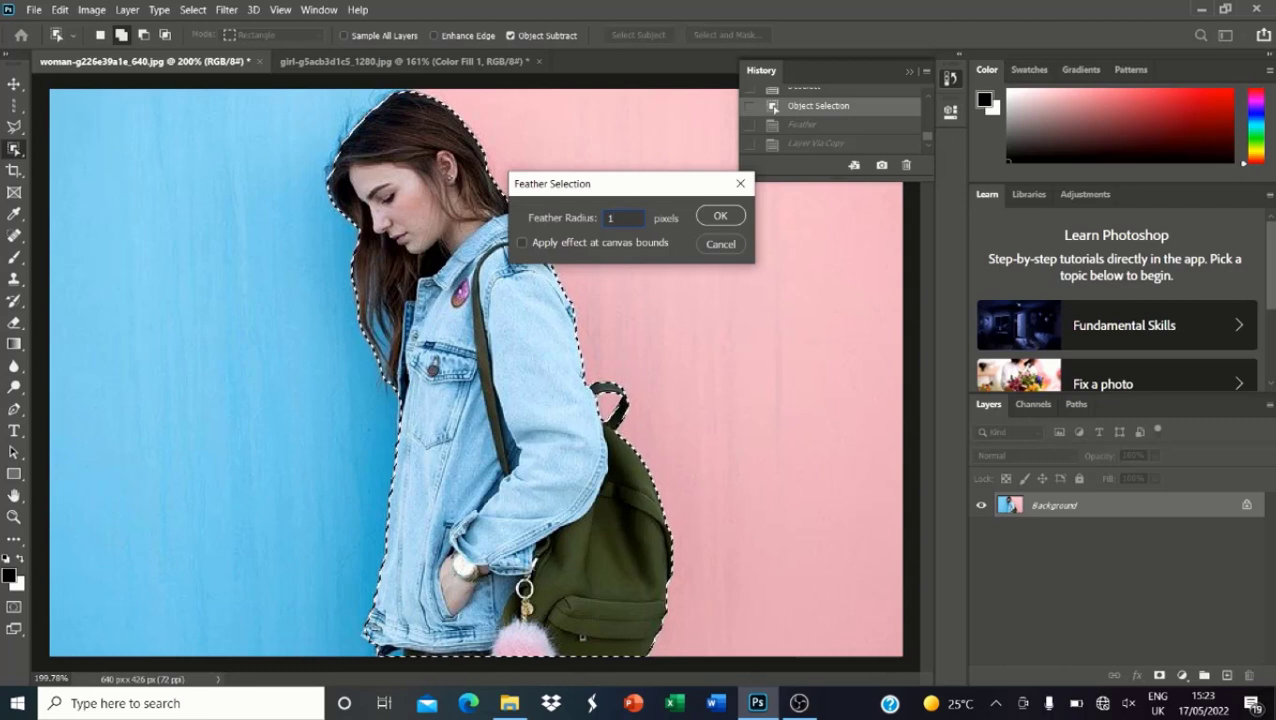
type("0.7")
left_click_drag(628, 218, 603, 210)
key("Down")
key("Down")
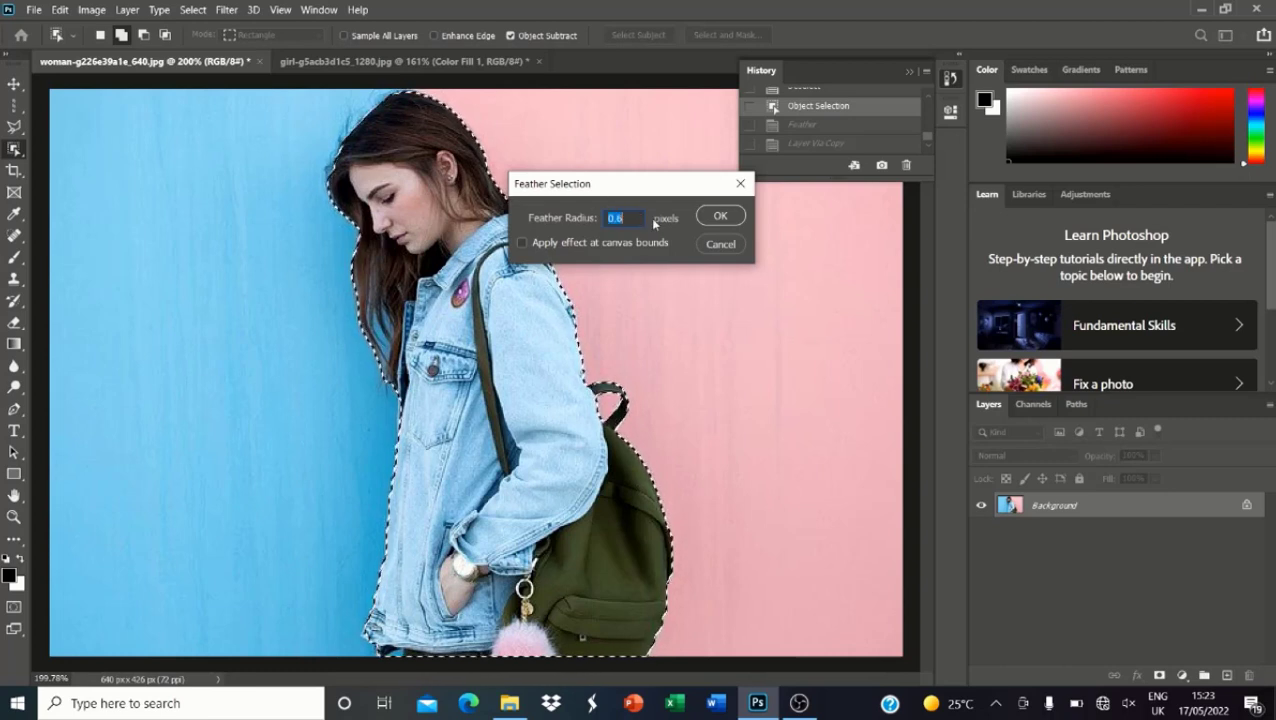
left_click(719, 216)
right_click(601, 317)
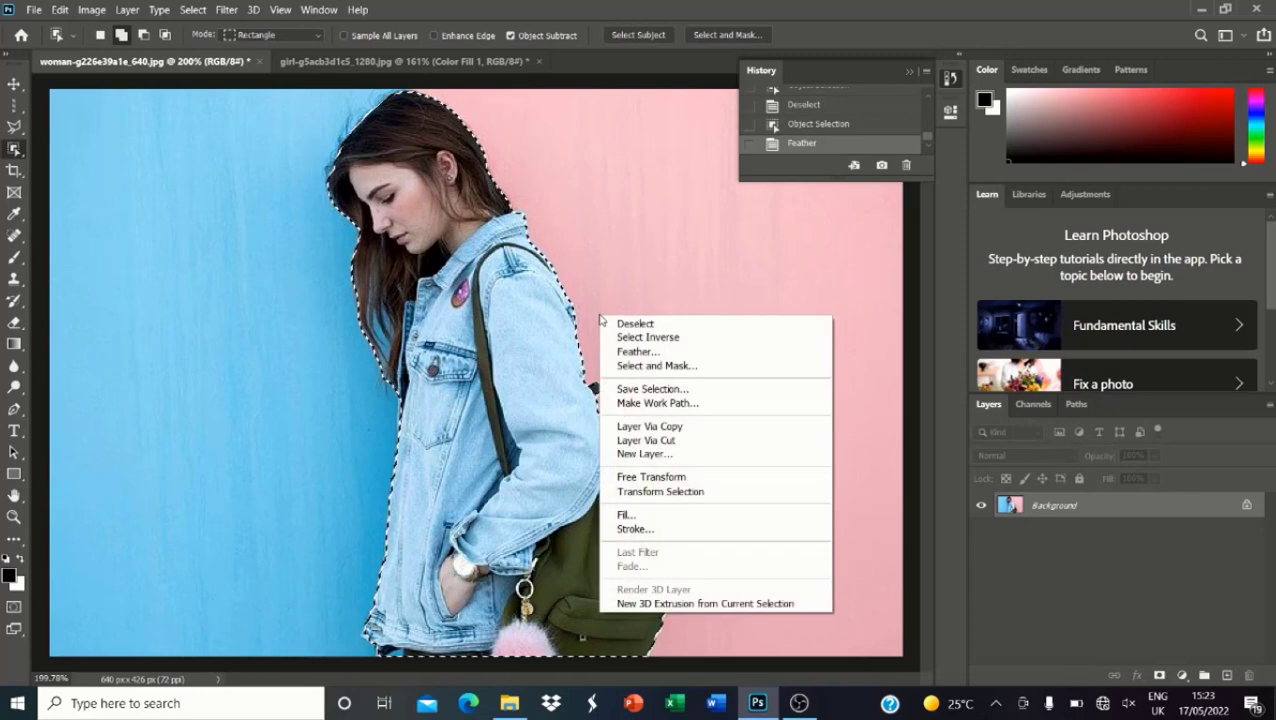
left_click(662, 425)
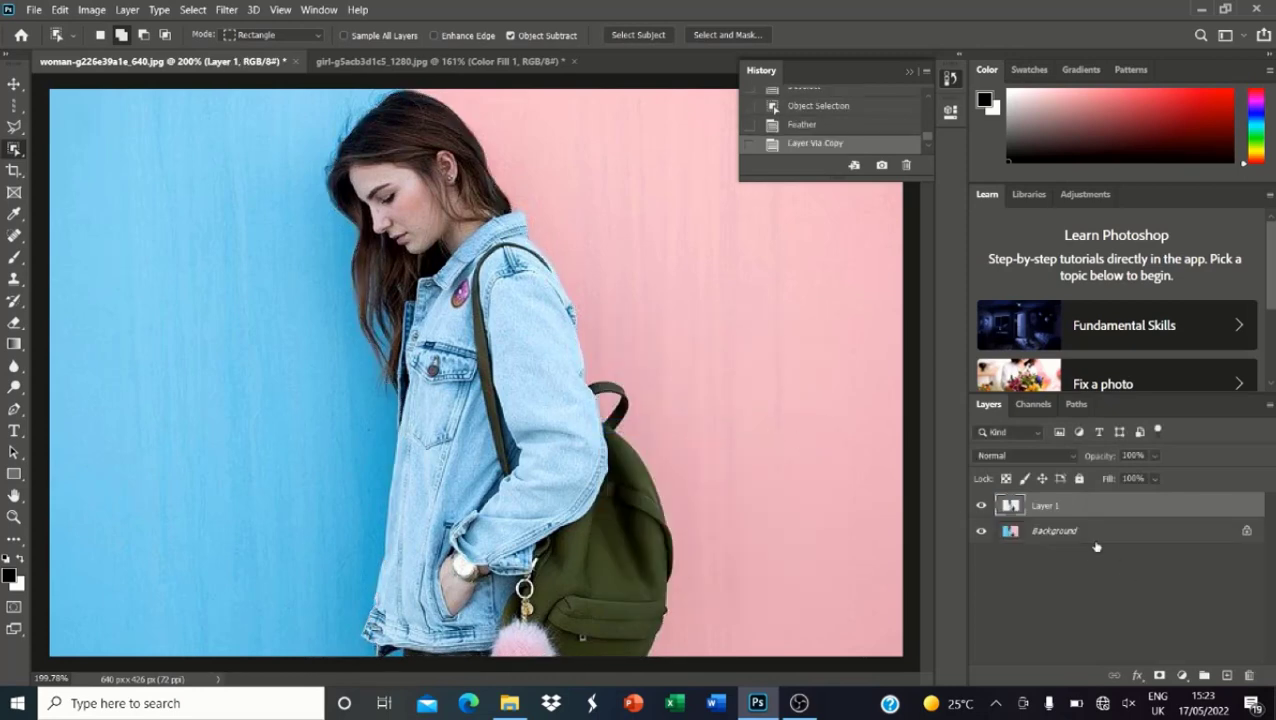
Step: Add a black (000000) Solid Color fill layer directly above the Background and inspect the woman's hair and jacket edges against it
left_click(1090, 540)
left_click(1181, 676)
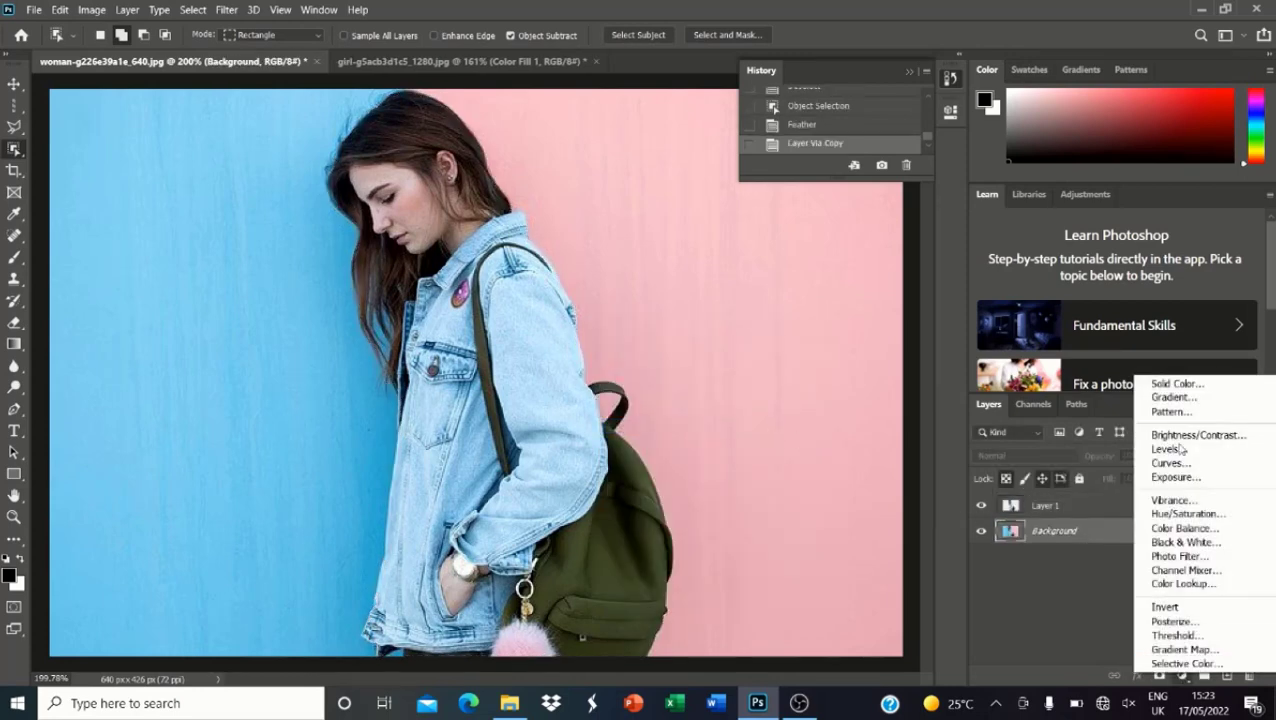
left_click(1170, 384)
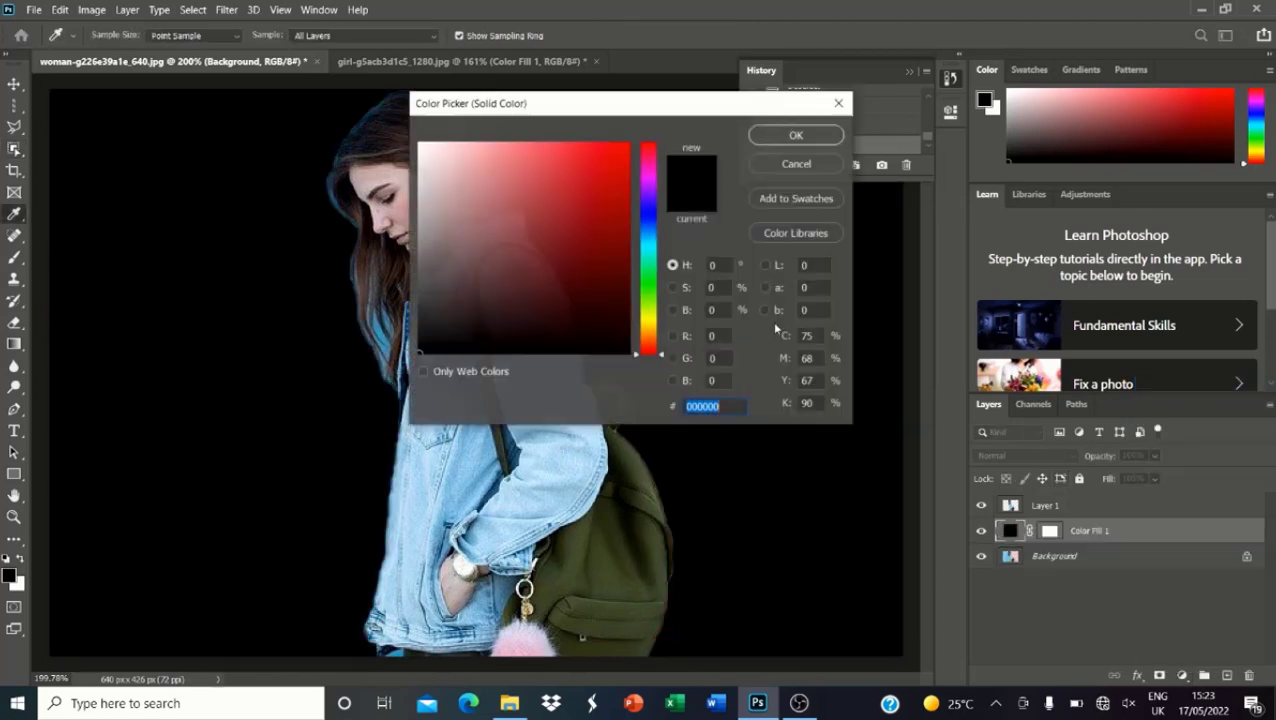
left_click(792, 136)
key("w")
scroll(300, 438, "up", 6)
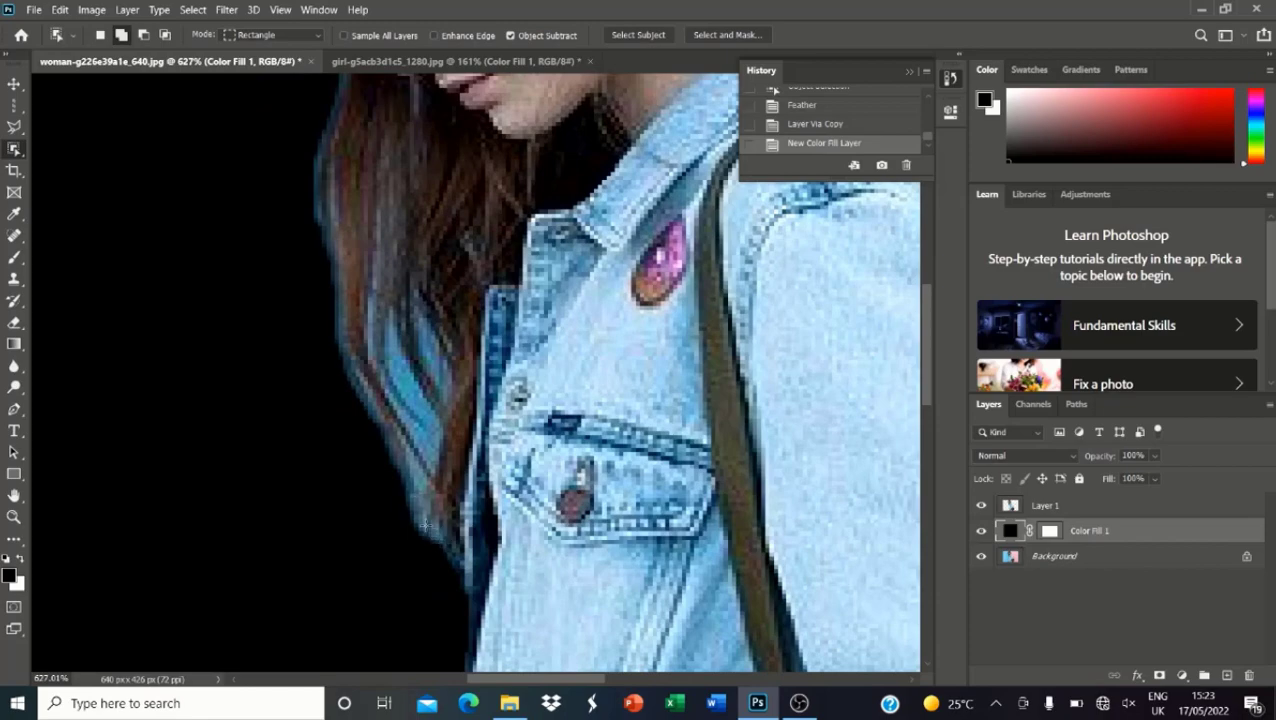
scroll(403, 348, "down", 3)
scroll(340, 160, "up", 6)
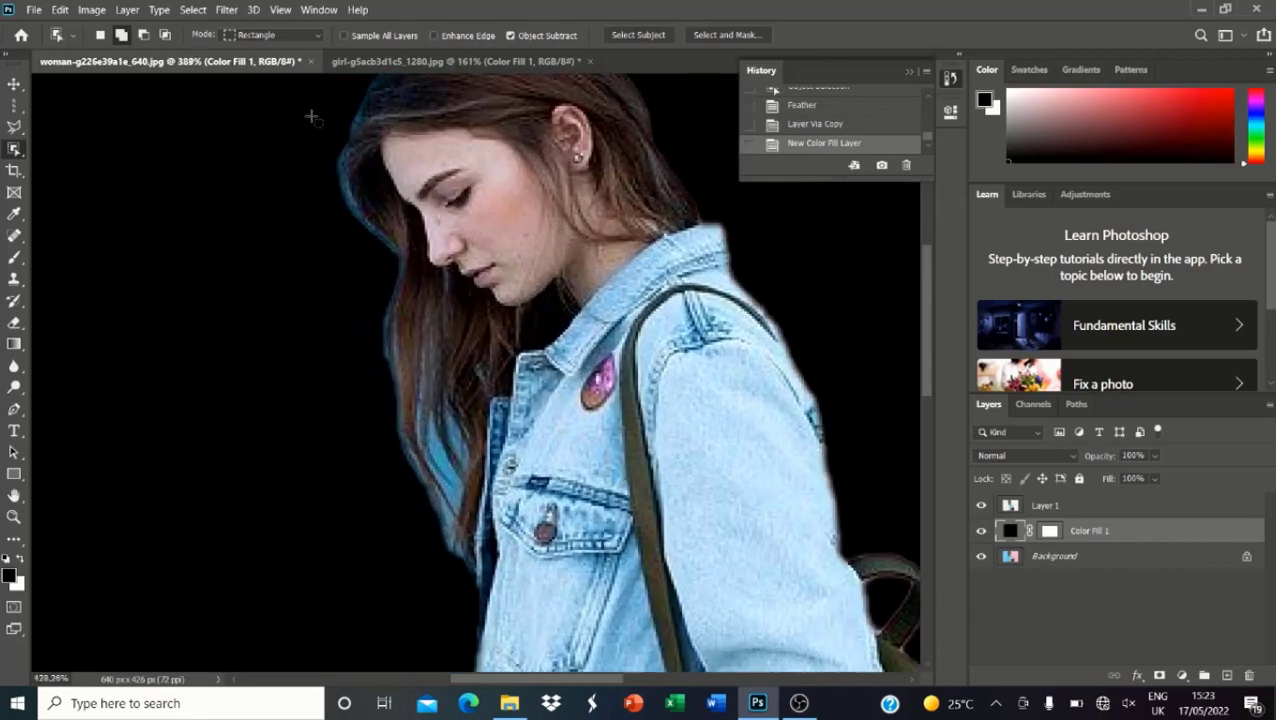
scroll(348, 162, "down", 8)
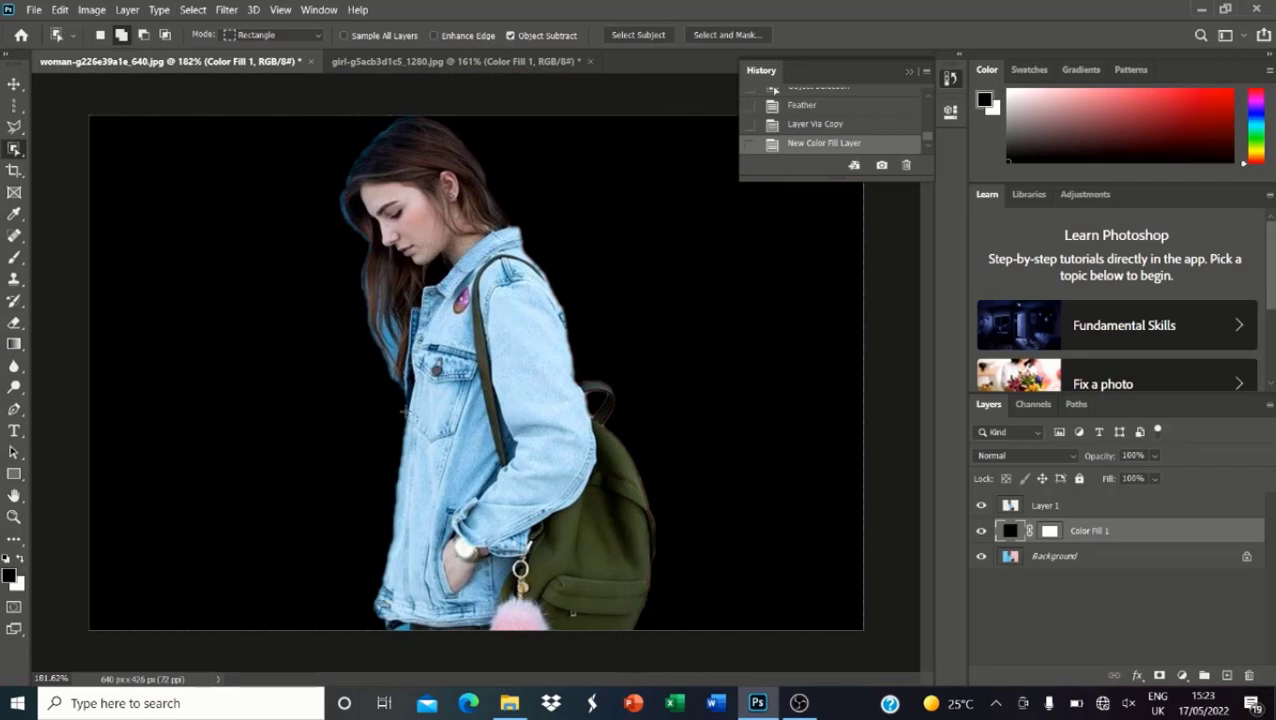
scroll(405, 411, "up", 1)
scroll(410, 398, "down", 2)
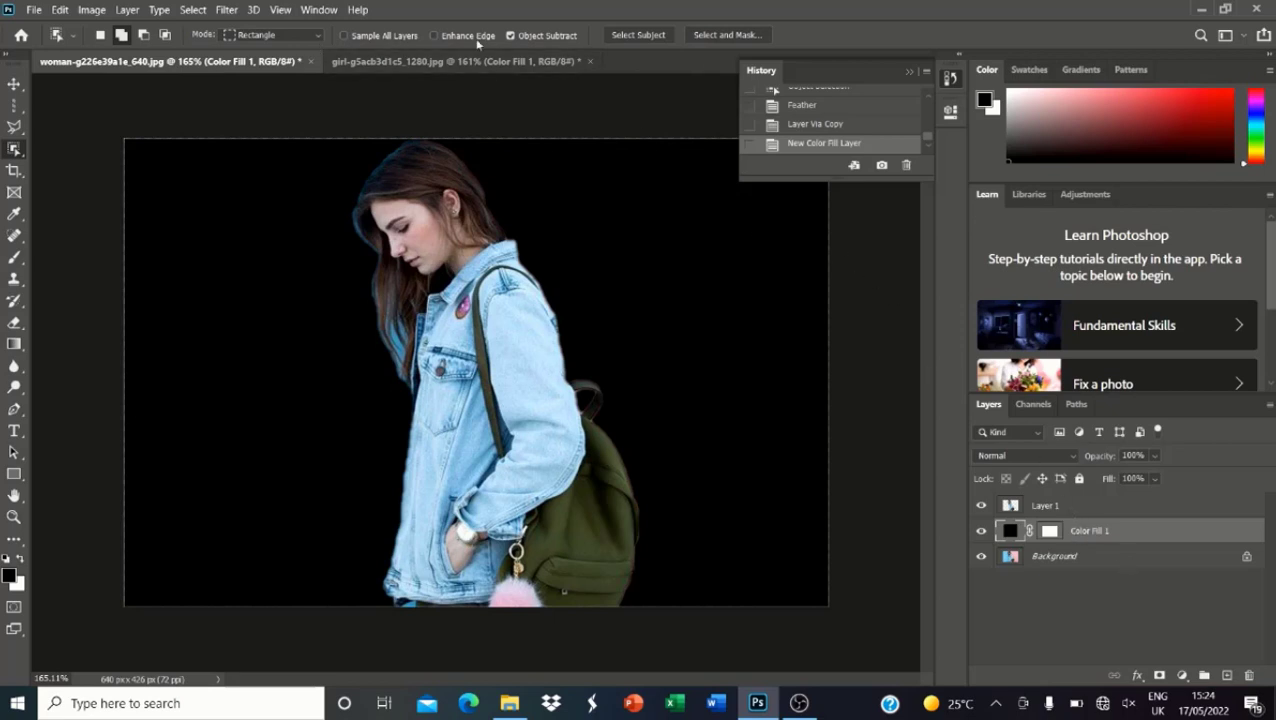
right_click(15, 146)
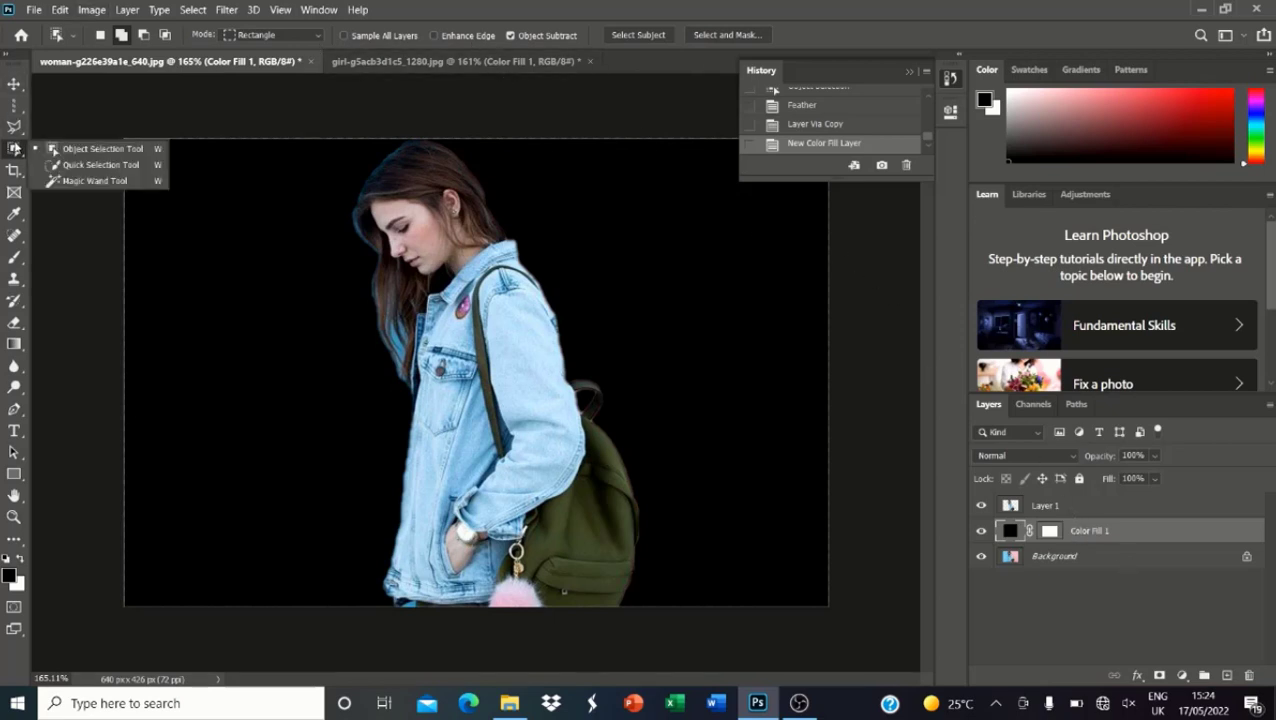
left_click(60, 166)
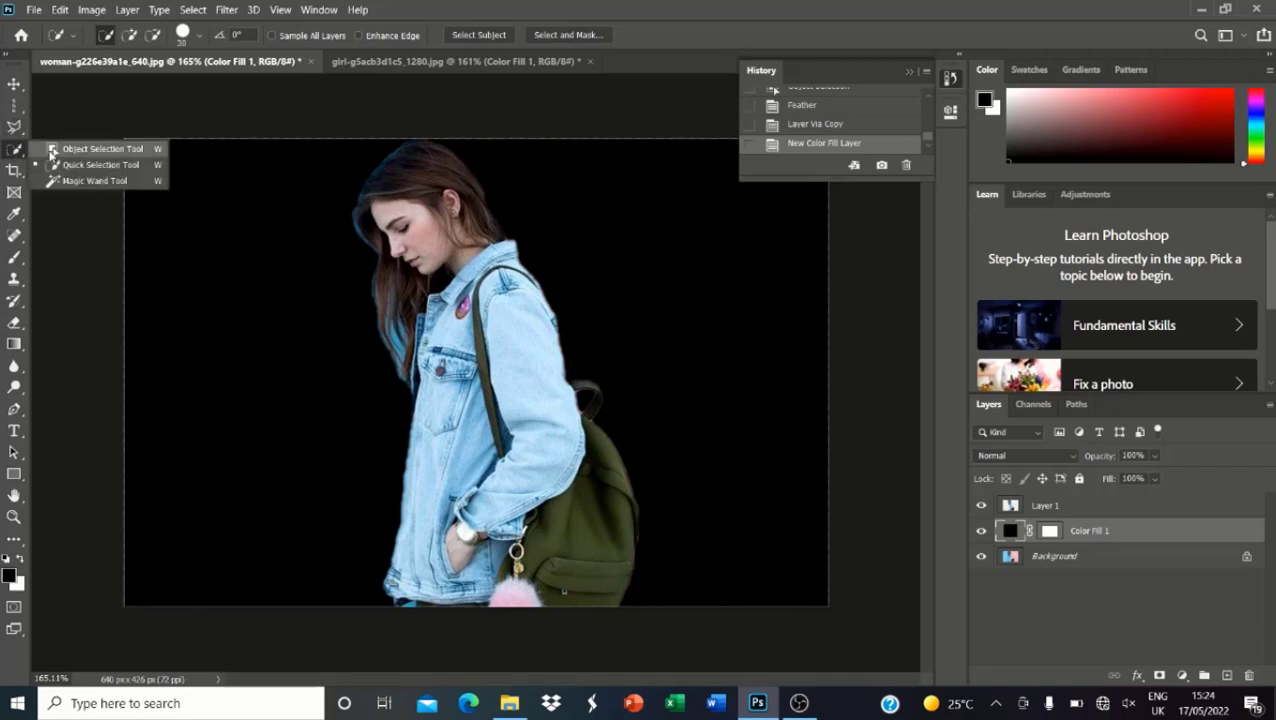
left_click(95, 148)
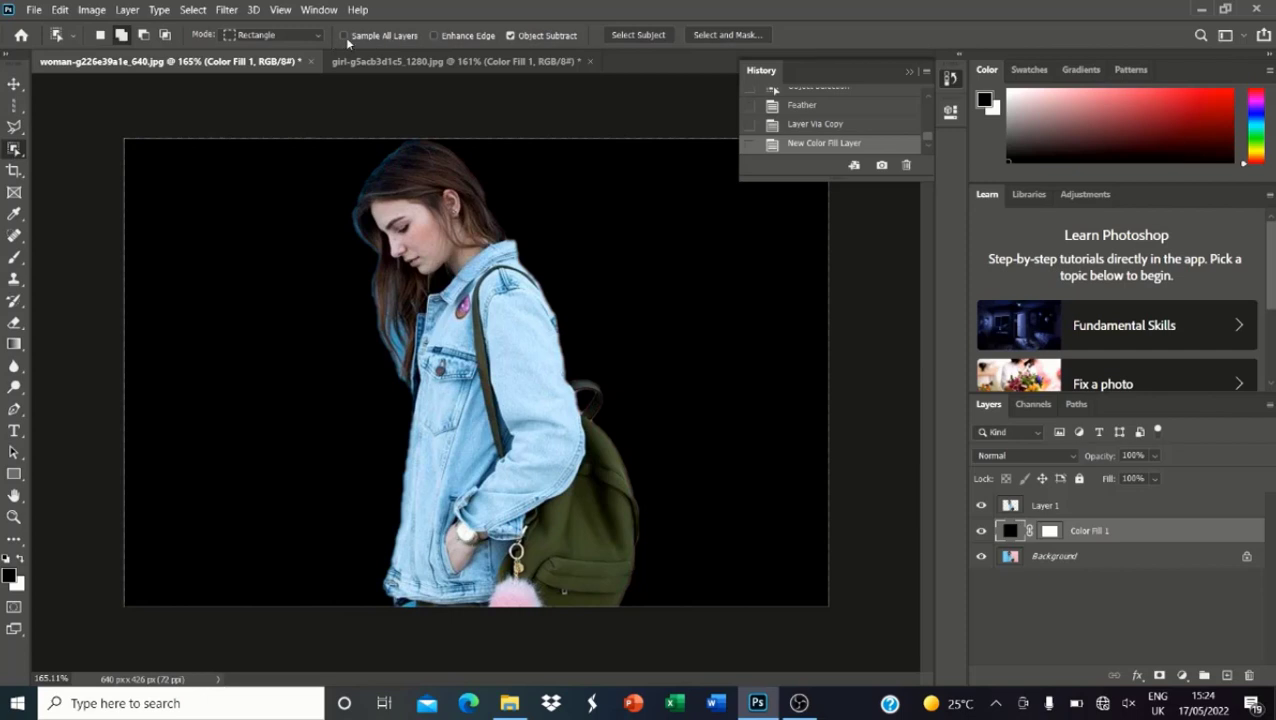
left_click(260, 40)
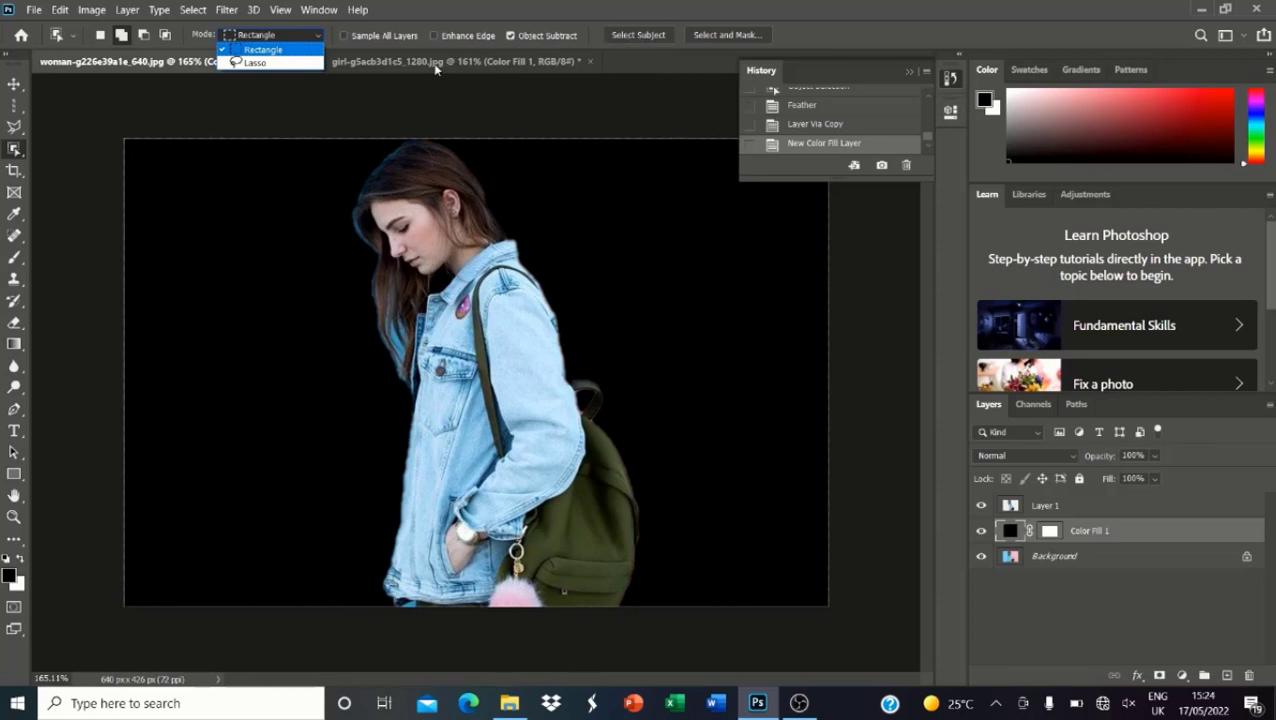
left_click(469, 100)
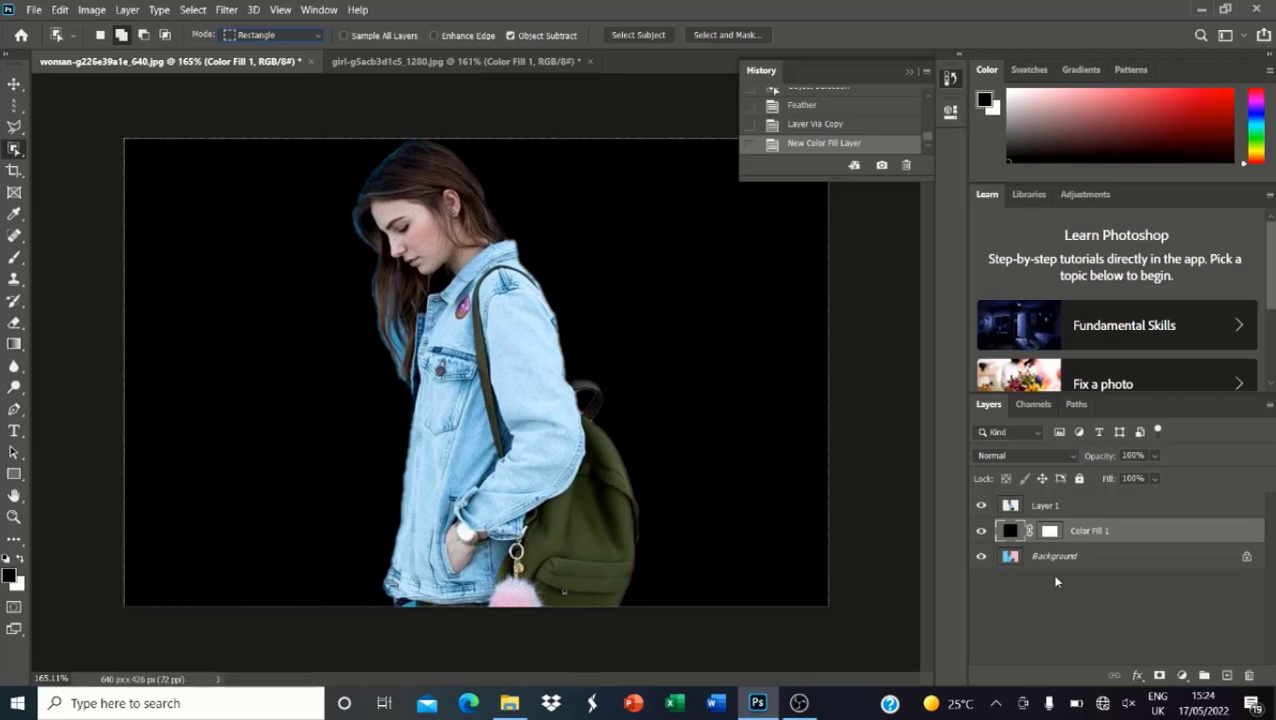
Step: Hide the Color Fill 1 and Layer 1 layers and make the Background the active layer
left_click(981, 531)
left_click(981, 505)
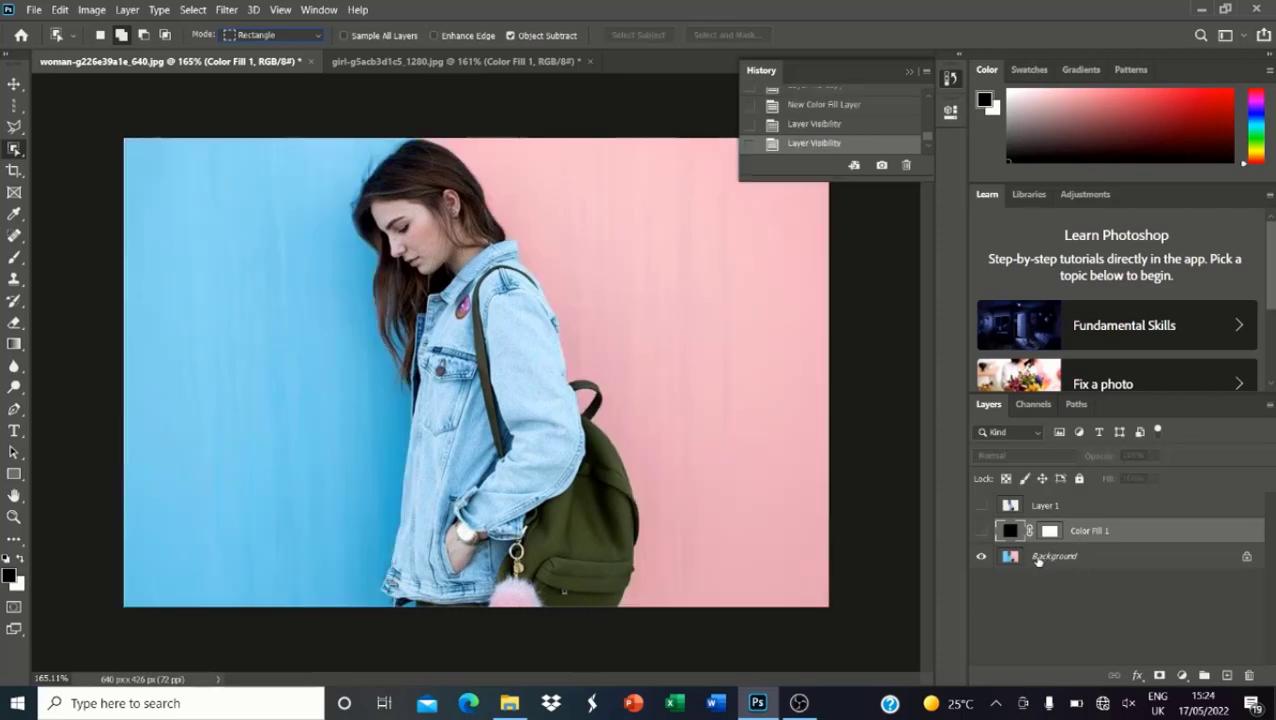
left_click(1038, 559)
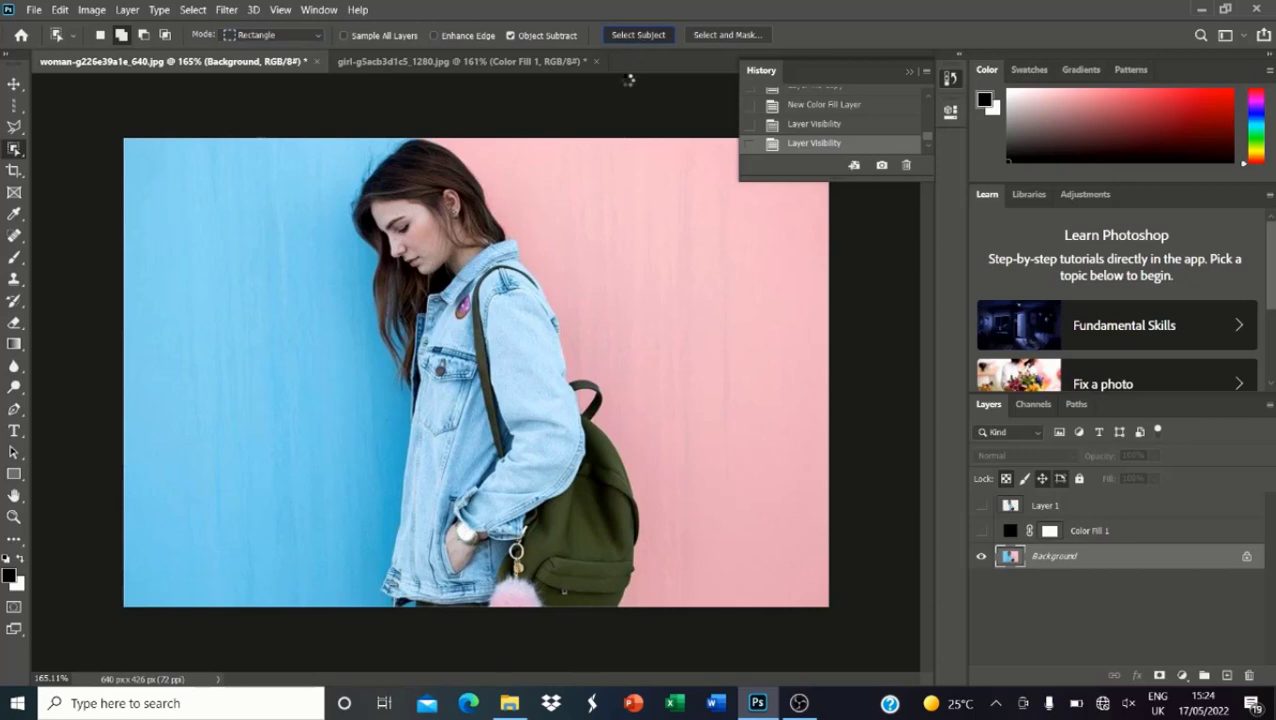
Step: Try Select Subject on the woman, inspect the selection edges, and deselect
scroll(520, 328, "up", 2)
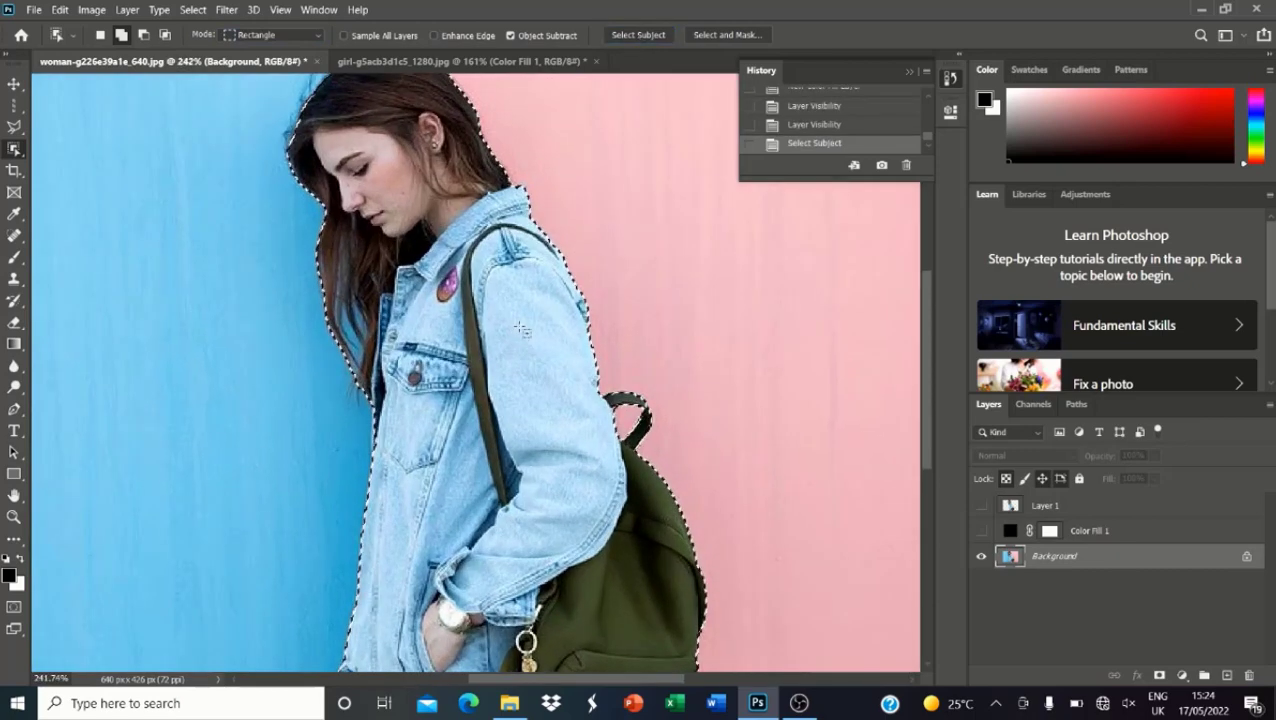
scroll(520, 328, "down", 3)
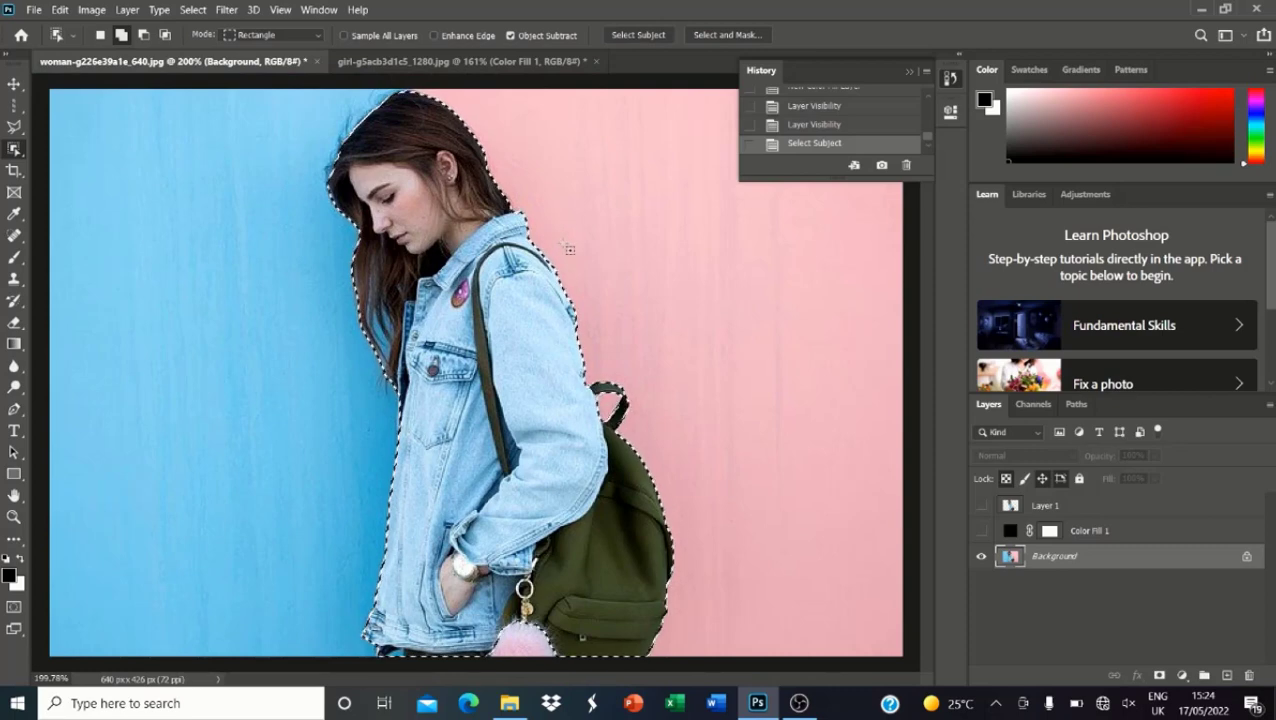
right_click(594, 230)
left_click(628, 242)
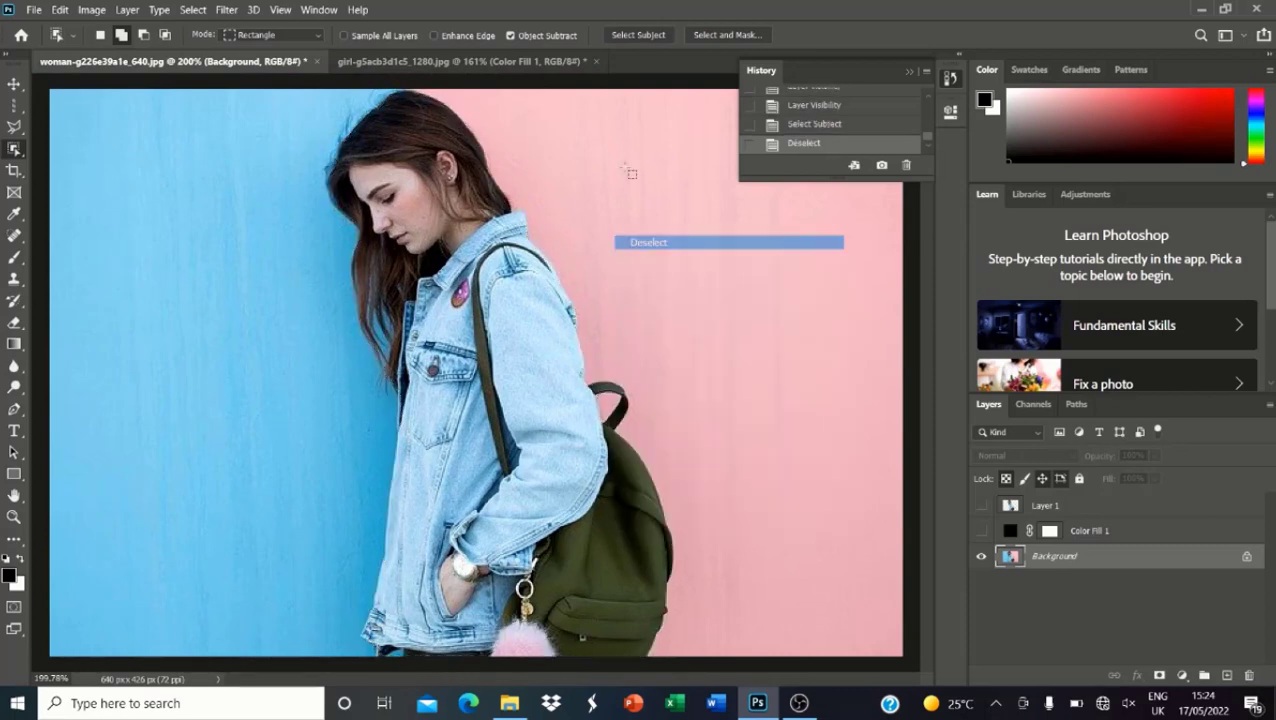
Step: Open the Select and Mask workspace and brush over the woman and her backpack with the size 13 Quick Selection brush
left_click(707, 36)
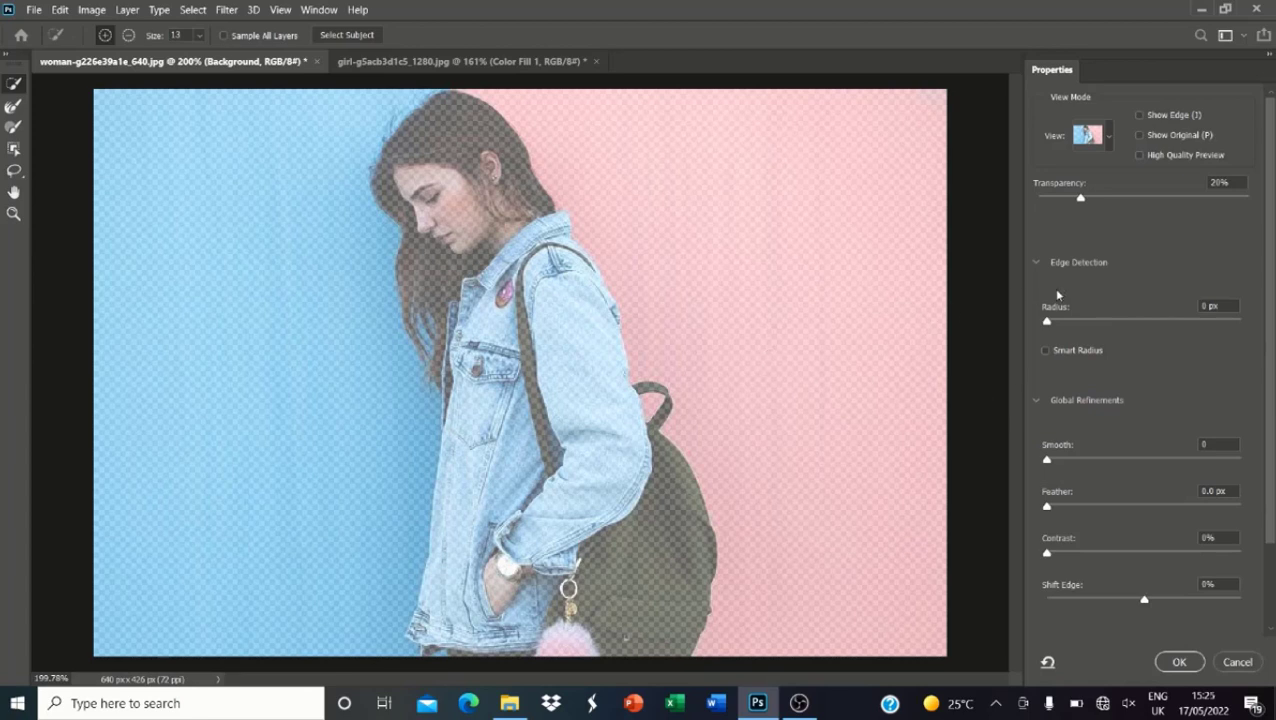
mouse_move(610, 414)
left_mouse_down()
mouse_move(548, 437)
mouse_move(519, 318)
mouse_move(466, 258)
mouse_move(445, 160)
left_mouse_up()
mouse_move(568, 589)
left_mouse_down()
mouse_move(552, 526)
mouse_move(648, 529)
mouse_move(568, 589)
left_mouse_up()
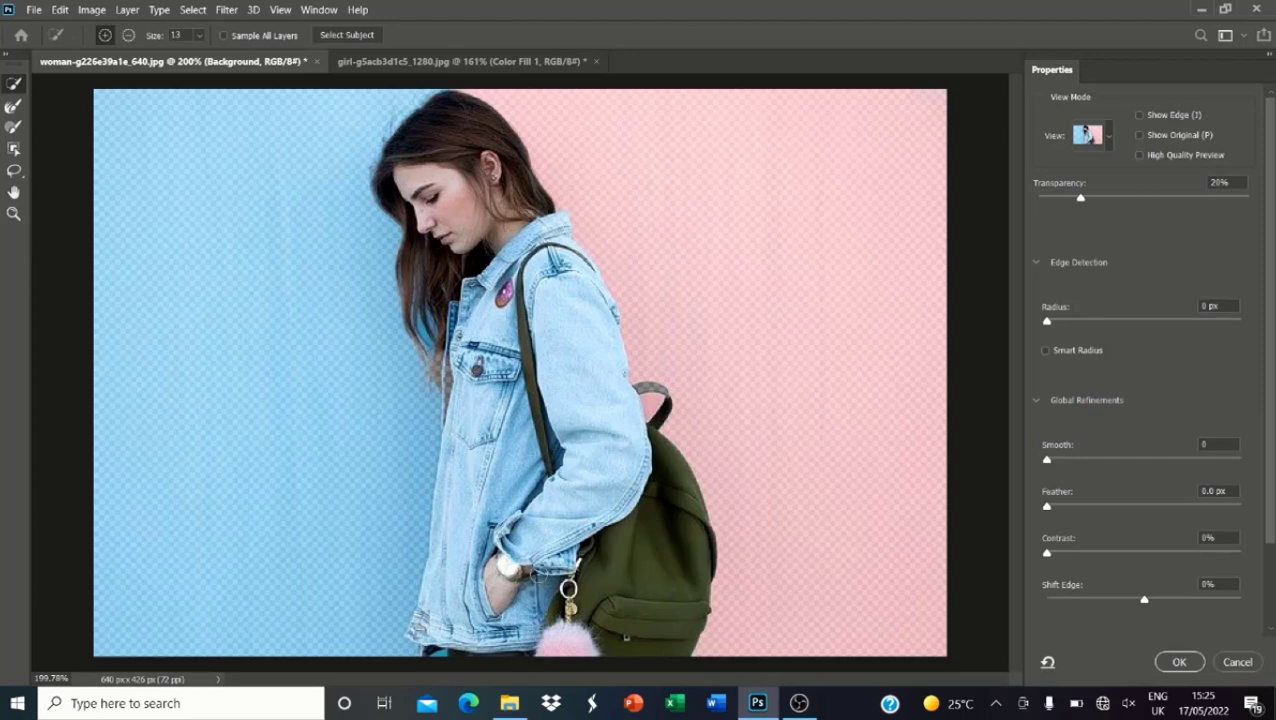
Step: Refine the edge of the woman's selection with Radius 1 px, Smooth 4 and Feather 1.0 px
scroll(443, 108, "up", 3)
scroll(443, 108, "up", 1)
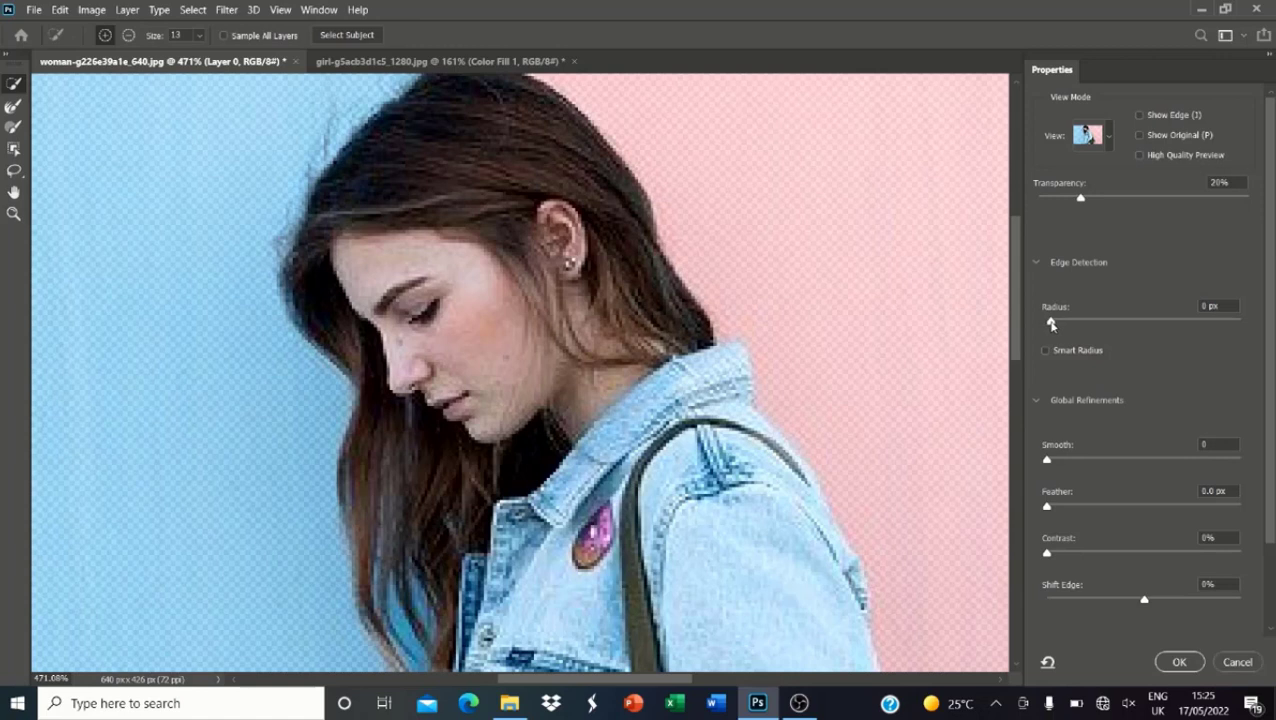
left_click_drag(1051, 323, 1057, 321)
left_click_drag(1047, 462, 1054, 460)
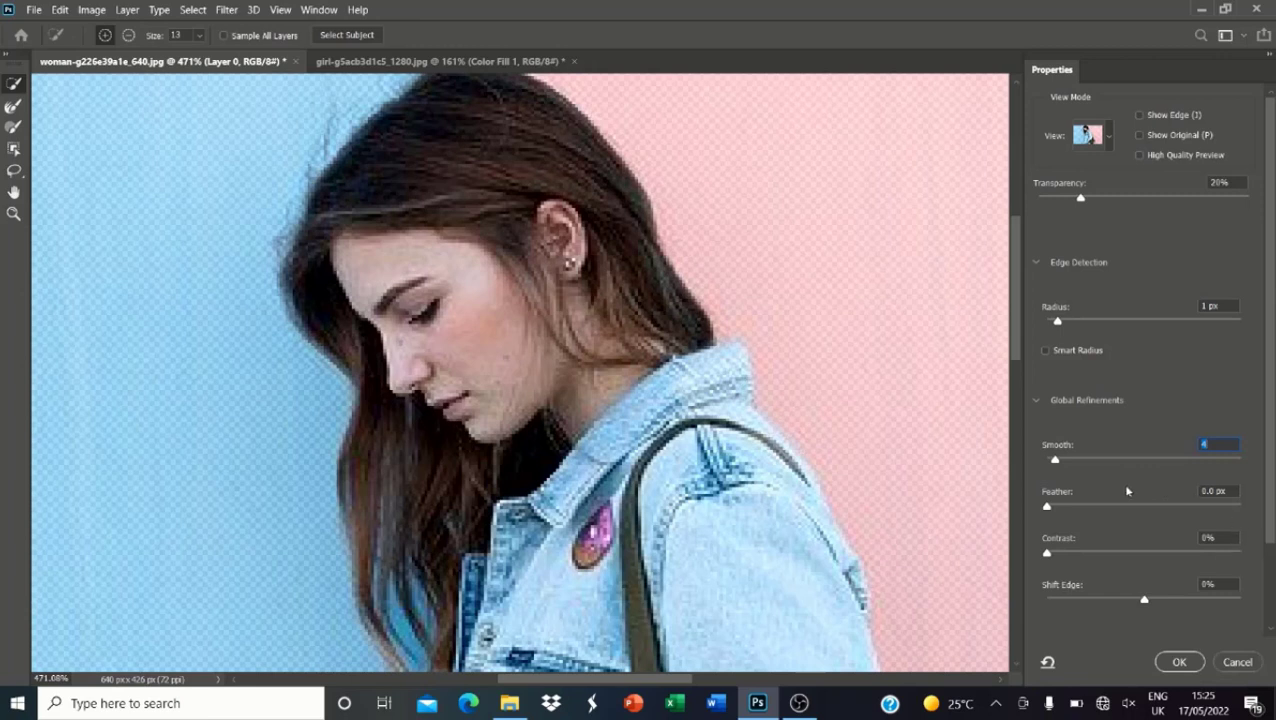
left_click(1230, 490)
left_click(1048, 510)
left_click_drag(1048, 510, 1059, 507)
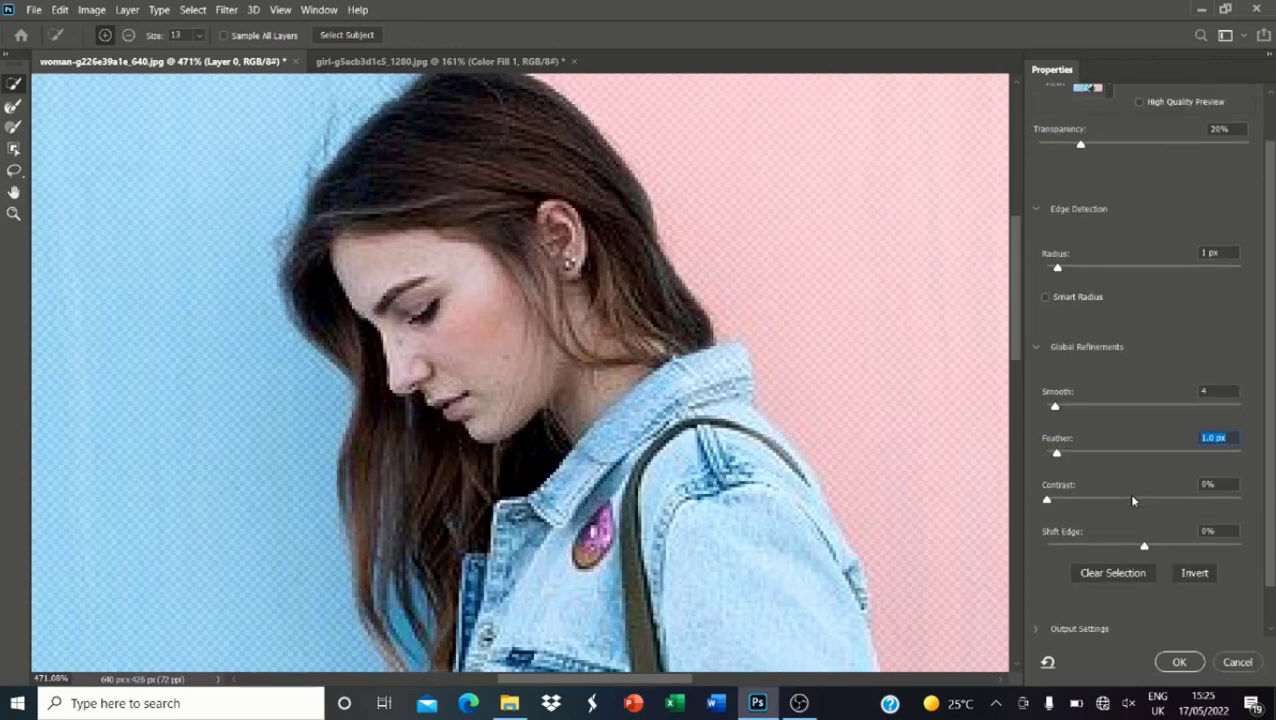
Step: Set Feather to 0.5 px and Contrast to 3%, shift the edge slightly inward, and apply the selection as a layer mask
scroll(1127, 492, "down", 1)
key("Down")
key("Down")
key("Down")
key("Down")
key("Down")
left_click_drag(1048, 505, 1053, 505)
left_click_drag(1145, 548, 1137, 548)
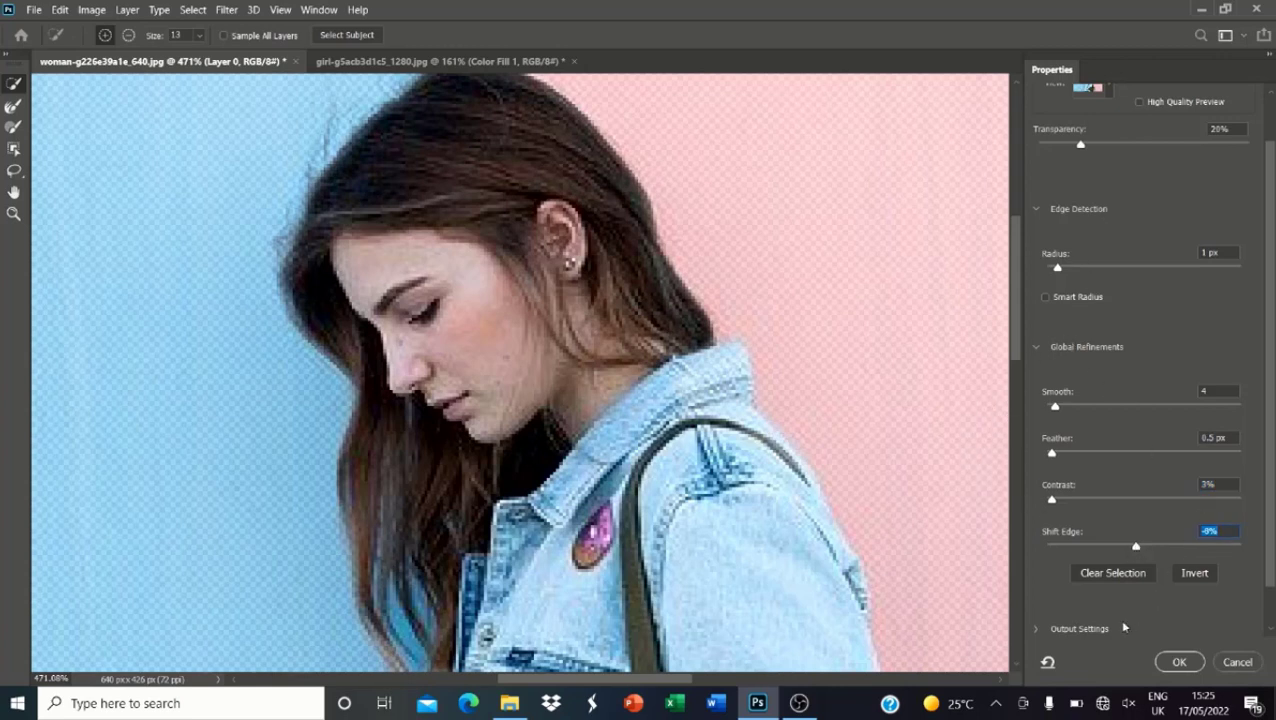
scroll(1124, 627, "down", 1)
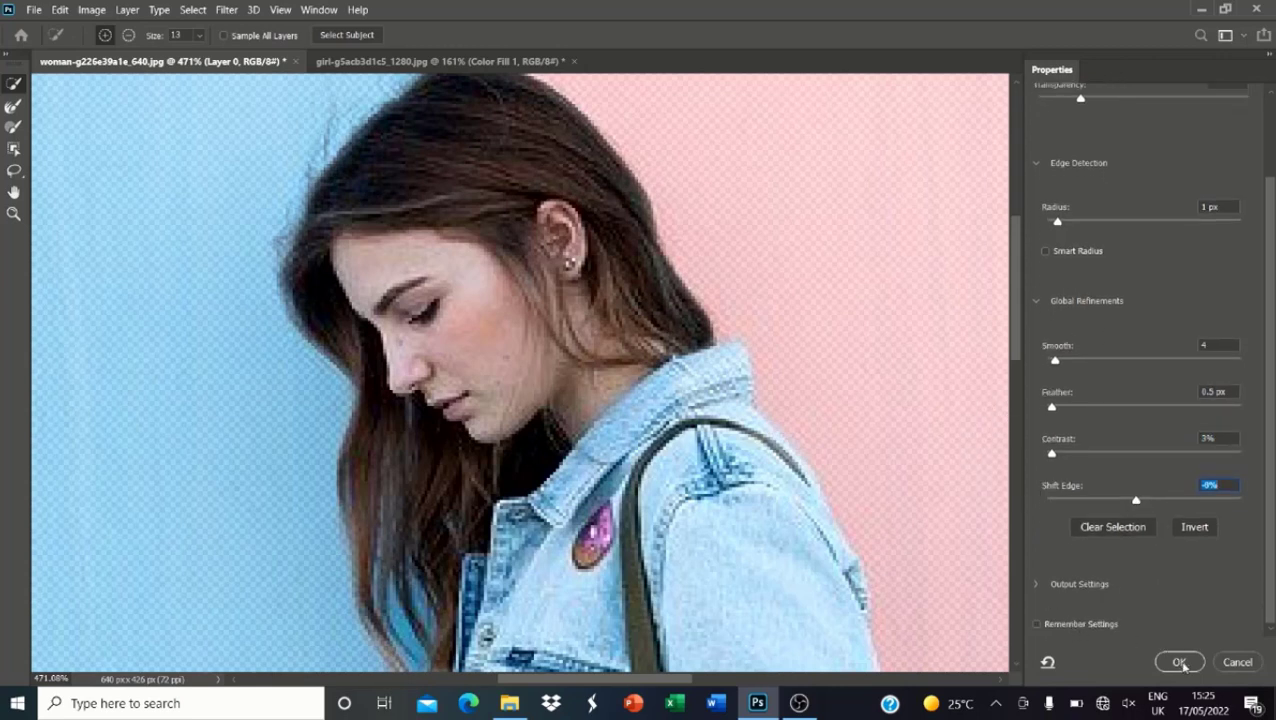
left_click(1180, 662)
Step: Examine the masked cutout's edges around the woman's hair, jacket and backpack
scroll(688, 325, "down", 5)
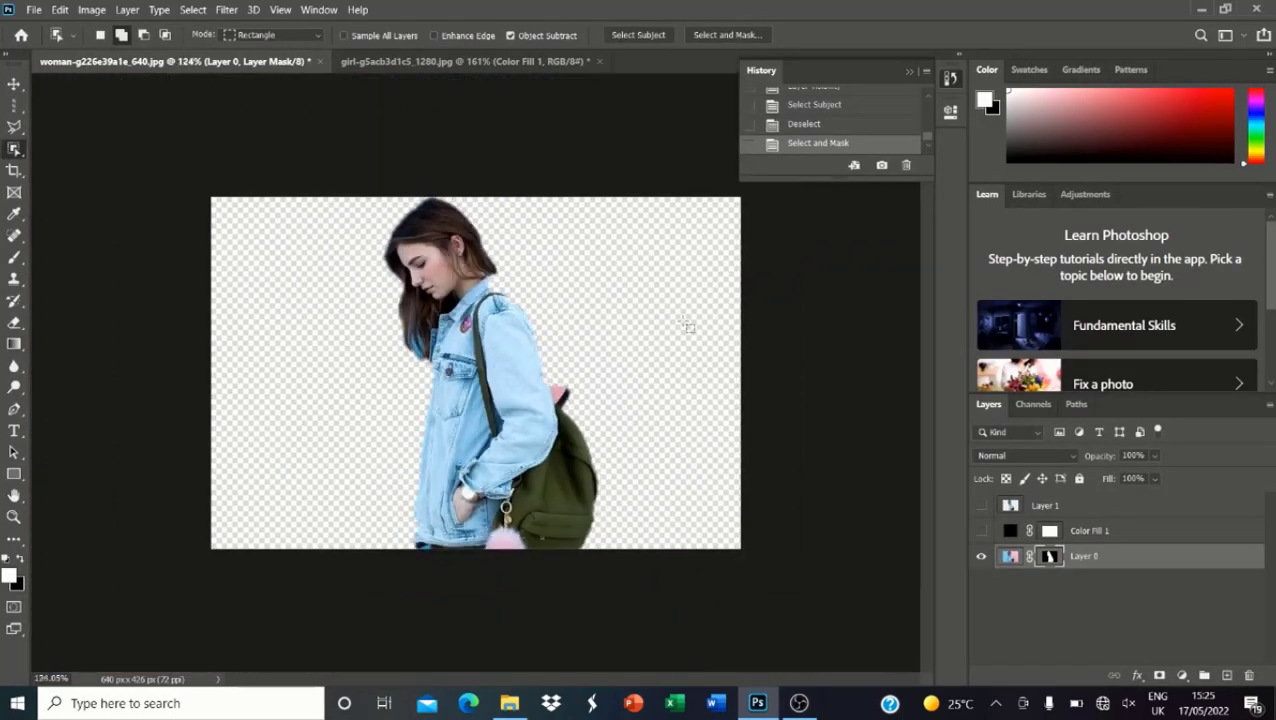
scroll(688, 325, "up", 6)
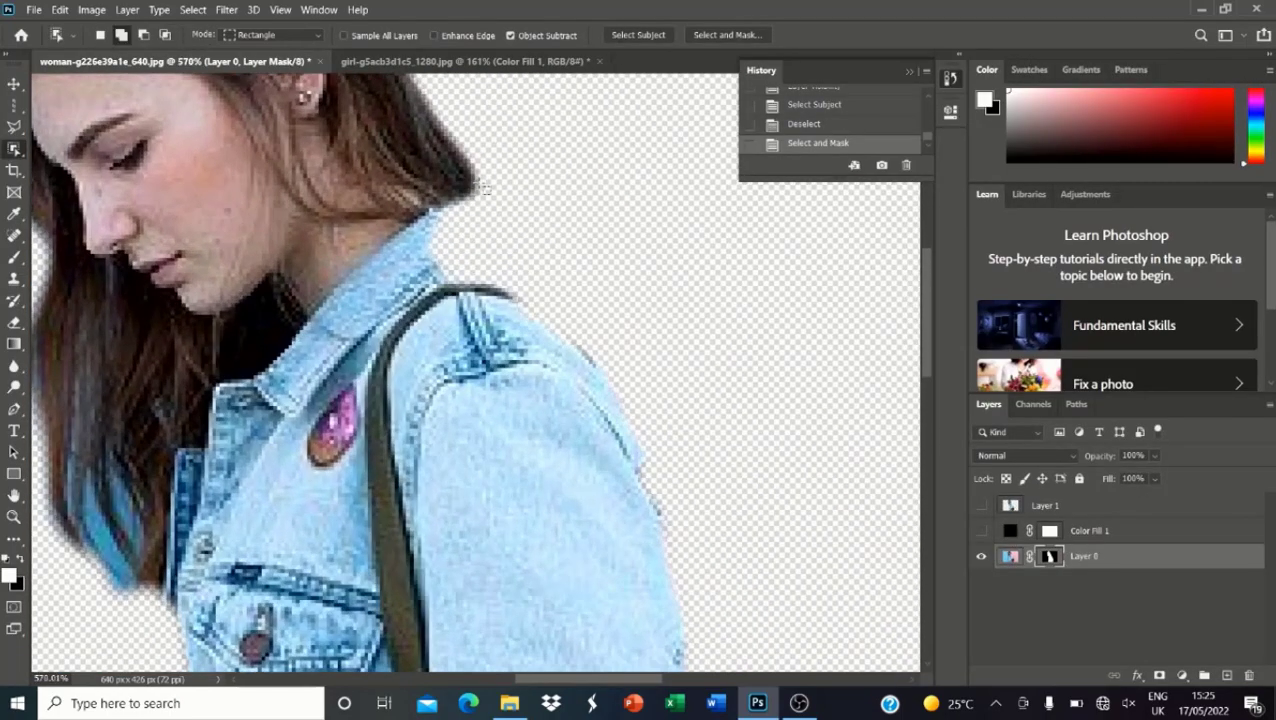
scroll(485, 187, "down", 4)
scroll(534, 266, "up", 3)
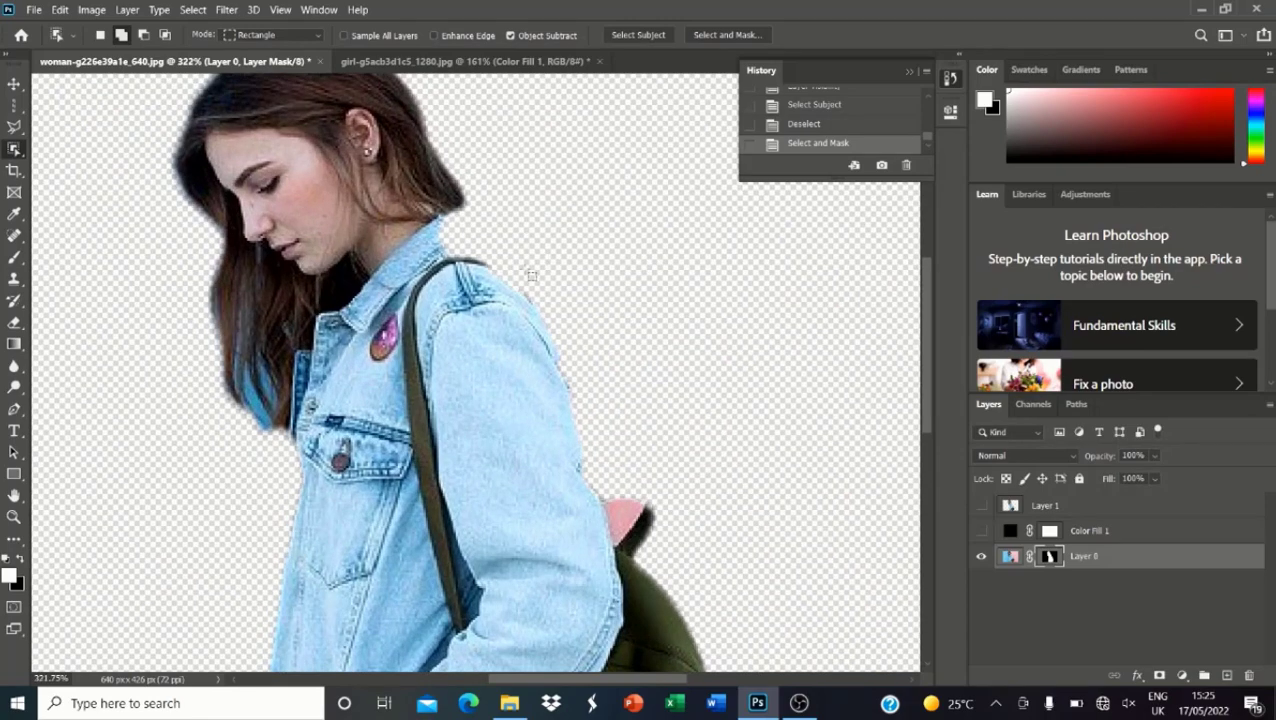
scroll(528, 345, "down", 2)
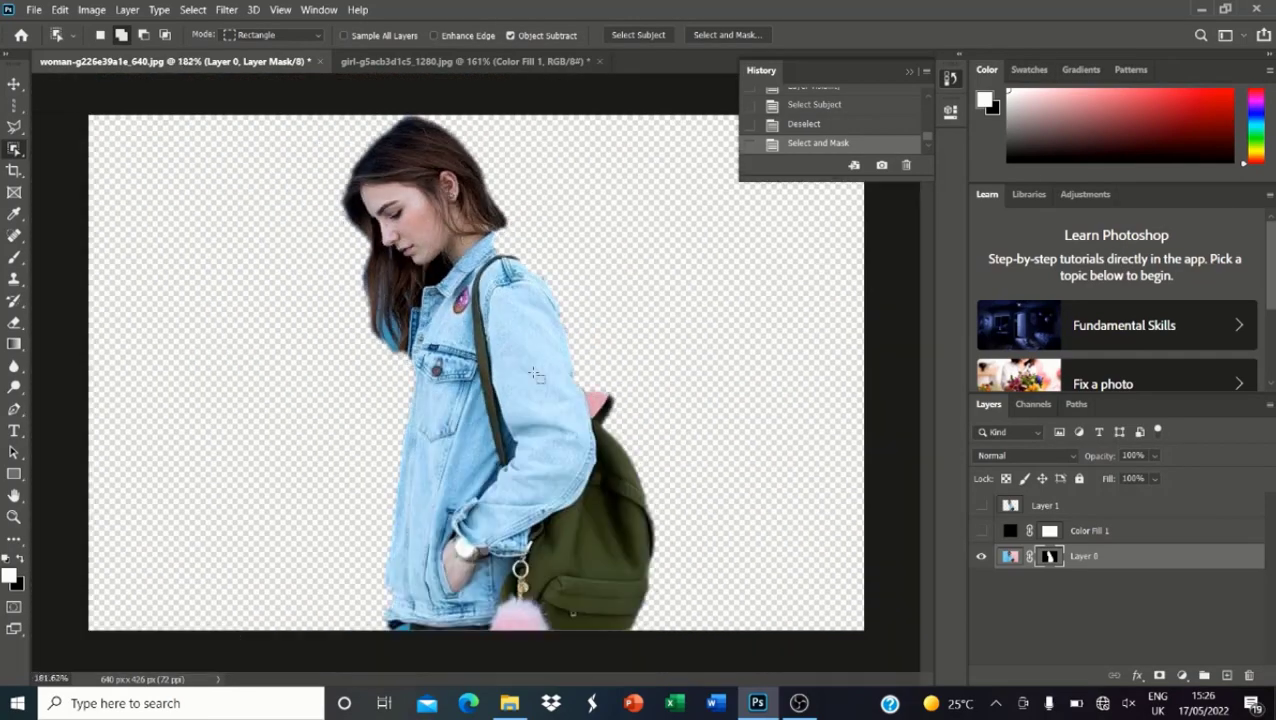
scroll(520, 355, "up", 3)
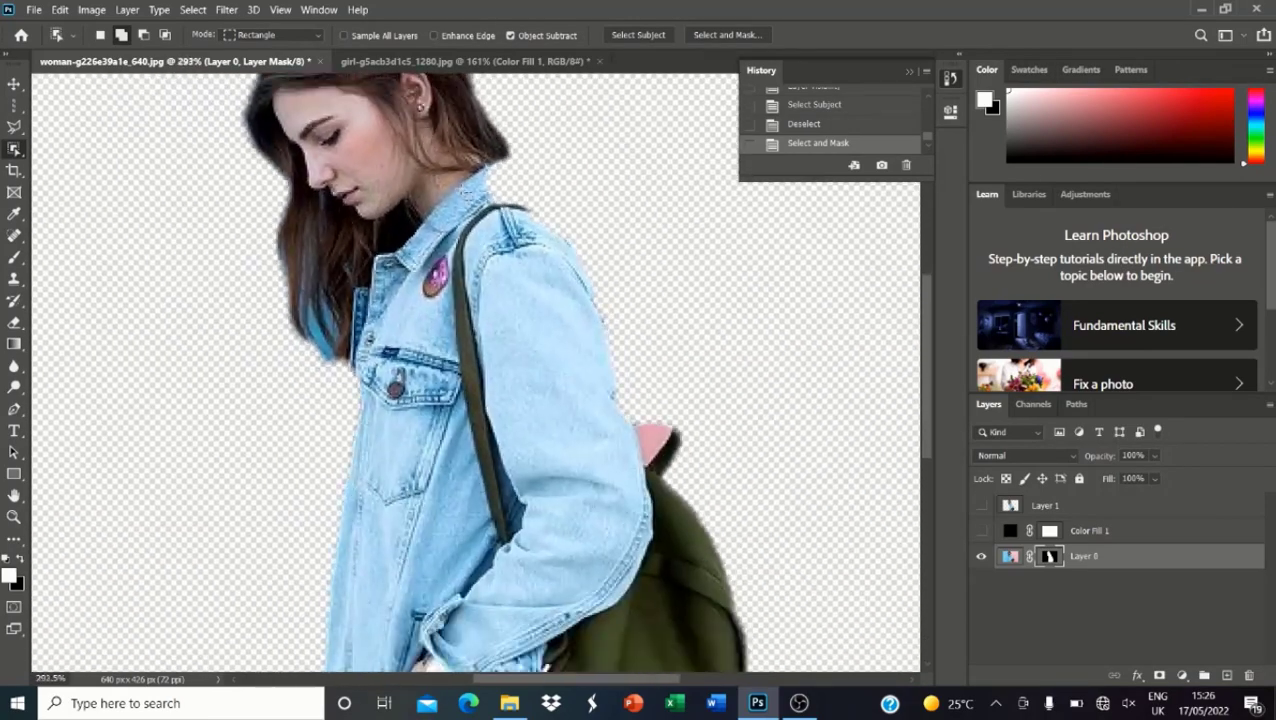
scroll(458, 195, "down", 1)
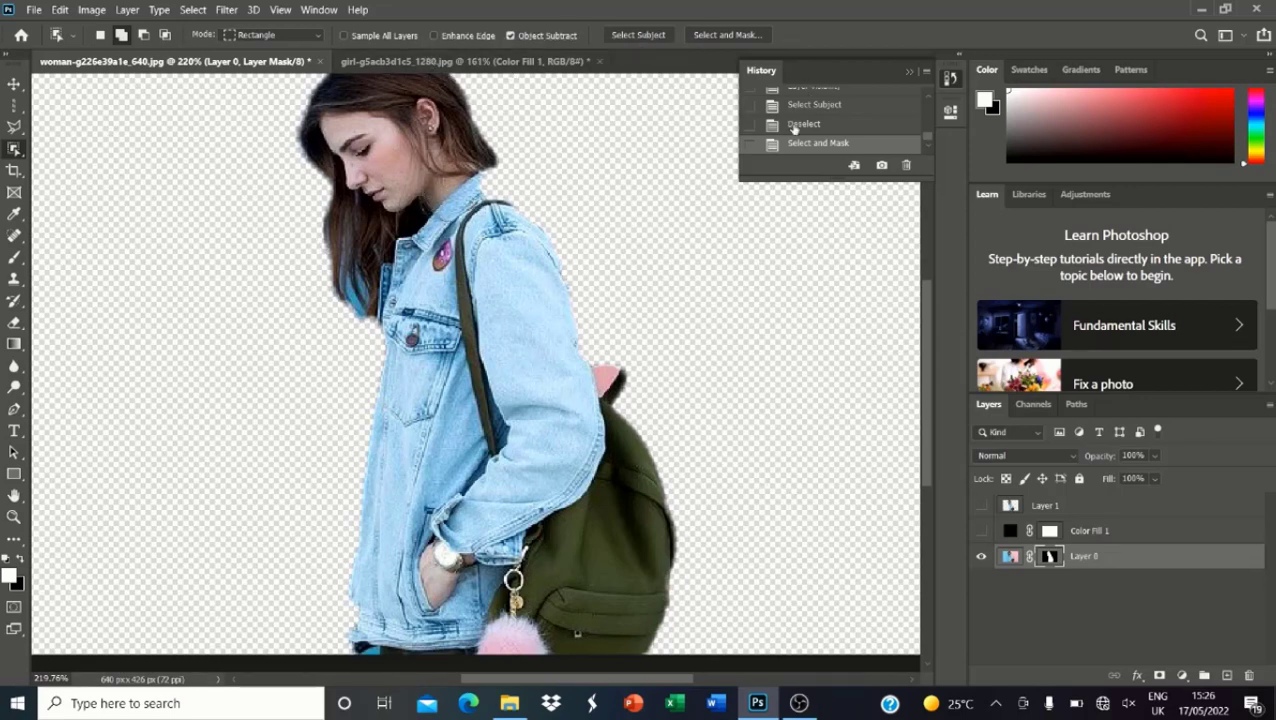
Step: Revert to the Deselect history state before the mask and reopen the Select and Mask workspace
scroll(793, 132, "up", 3)
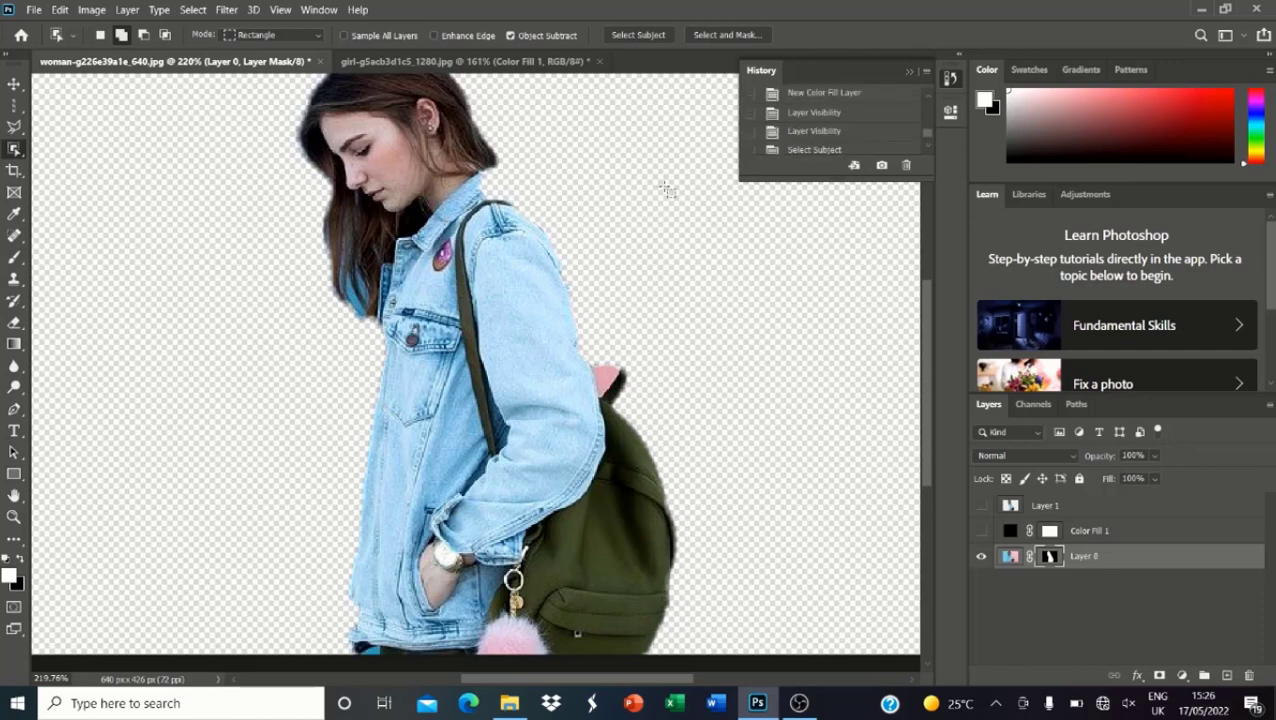
scroll(798, 172, "down", 3)
scroll(797, 157, "down", 2)
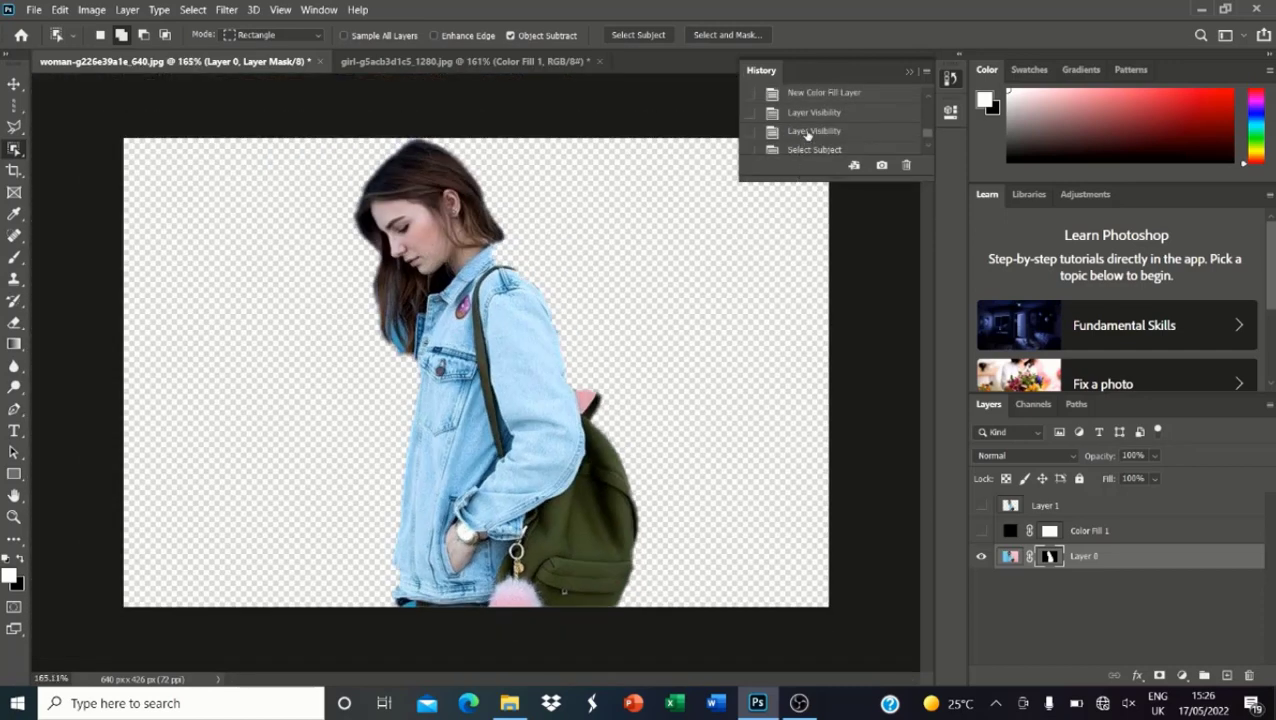
left_click(805, 134)
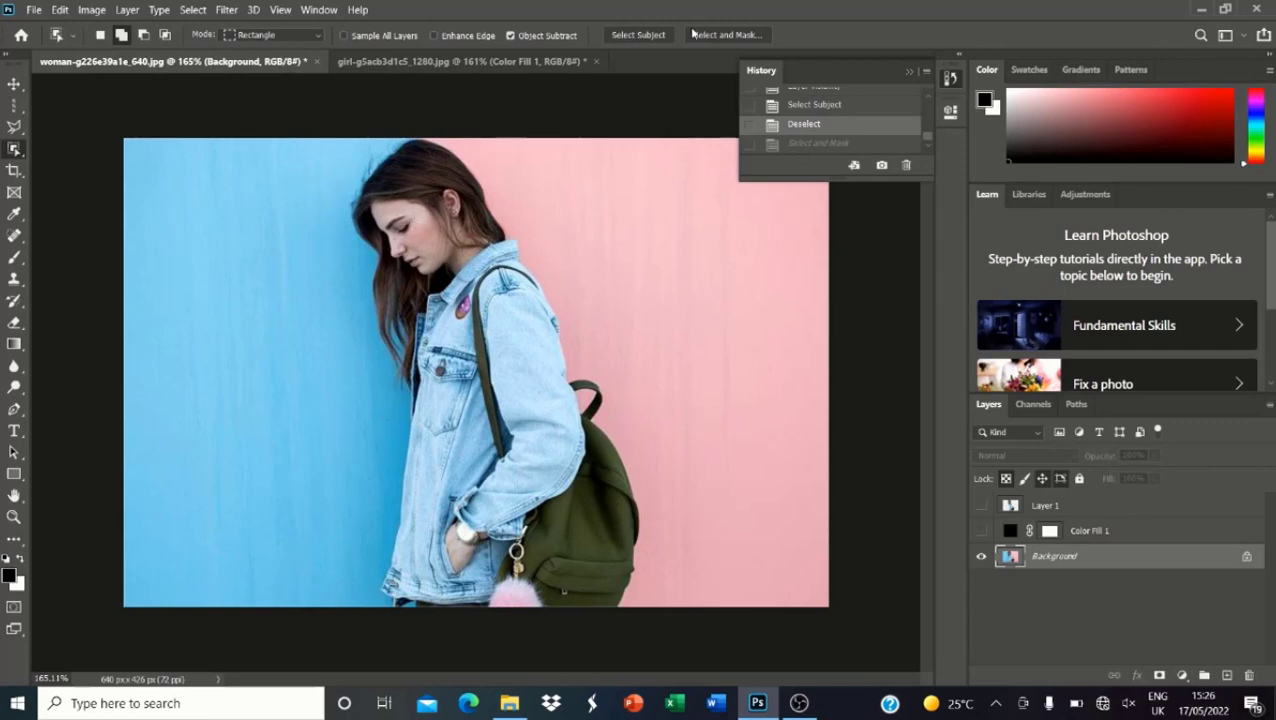
left_click(722, 38)
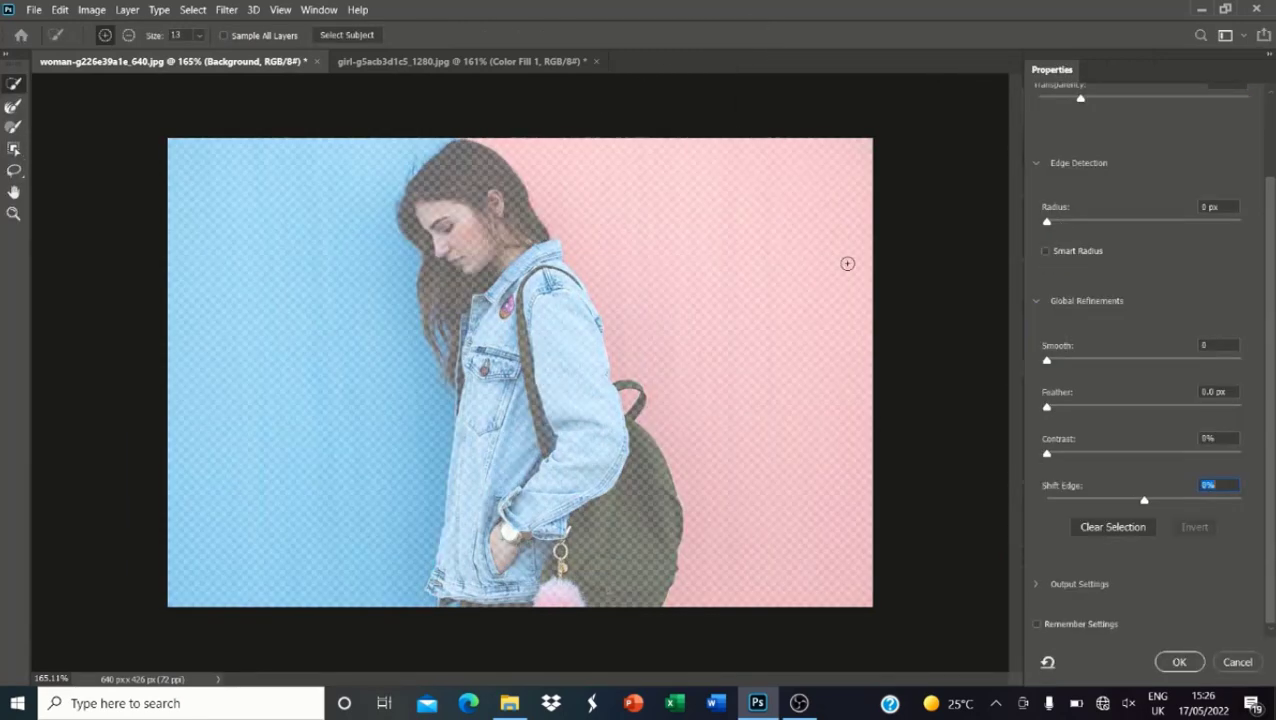
Step: Brush over the woman, her hair and backpack with the size 13 Quick Selection brush at higher overlay transparency, and apply the mask
left_click_drag(522, 324, 534, 276)
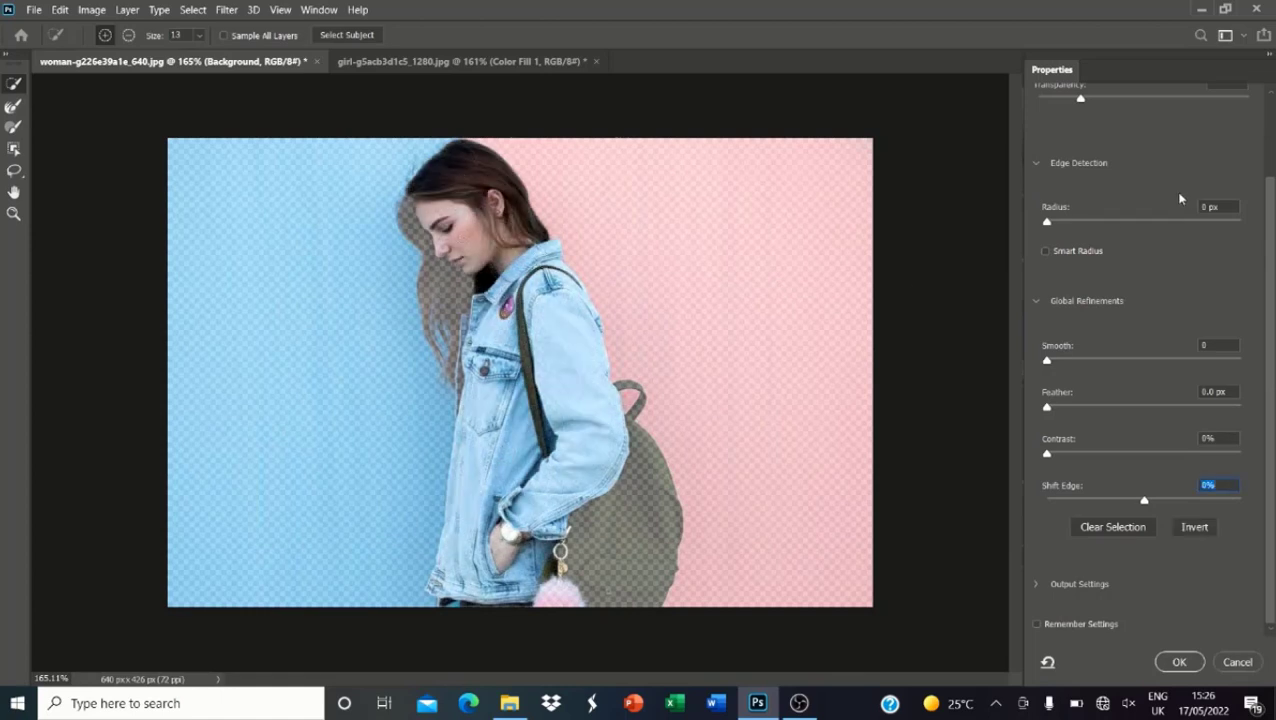
left_click_drag(1080, 98, 1134, 99)
left_click(637, 494)
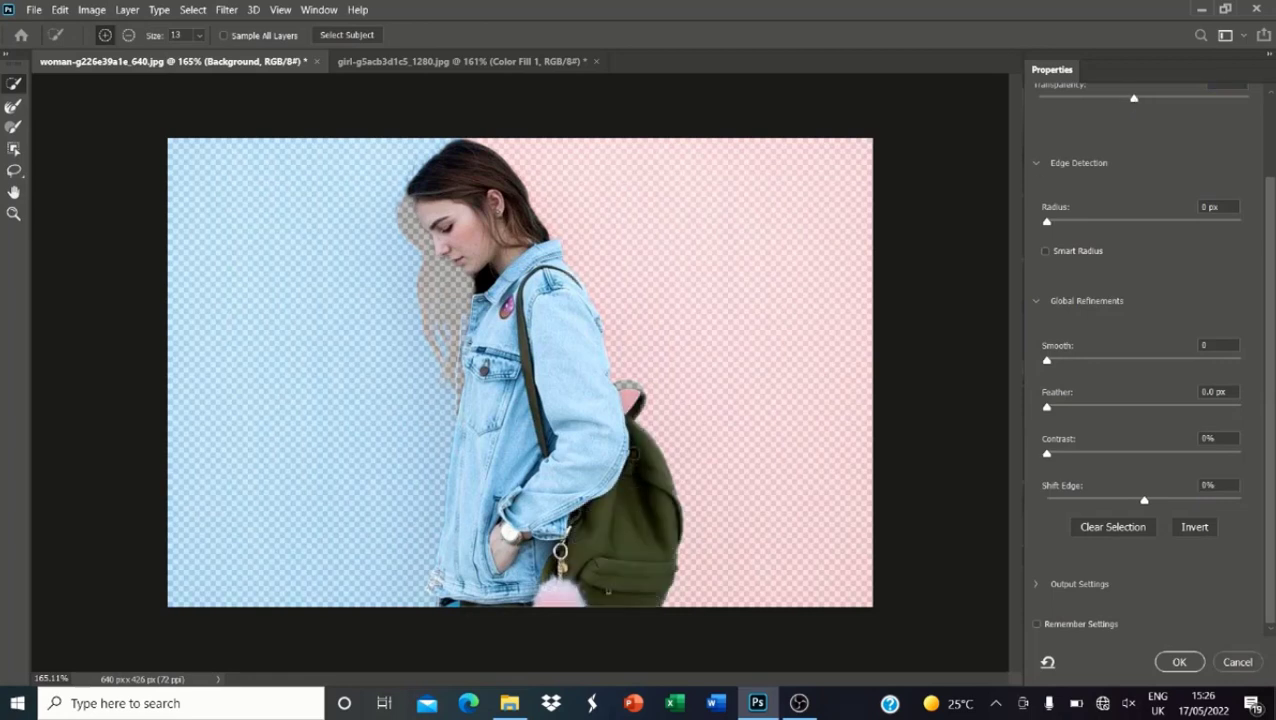
mouse_move(644, 438)
left_mouse_down()
mouse_move(636, 402)
mouse_move(607, 389)
left_mouse_up()
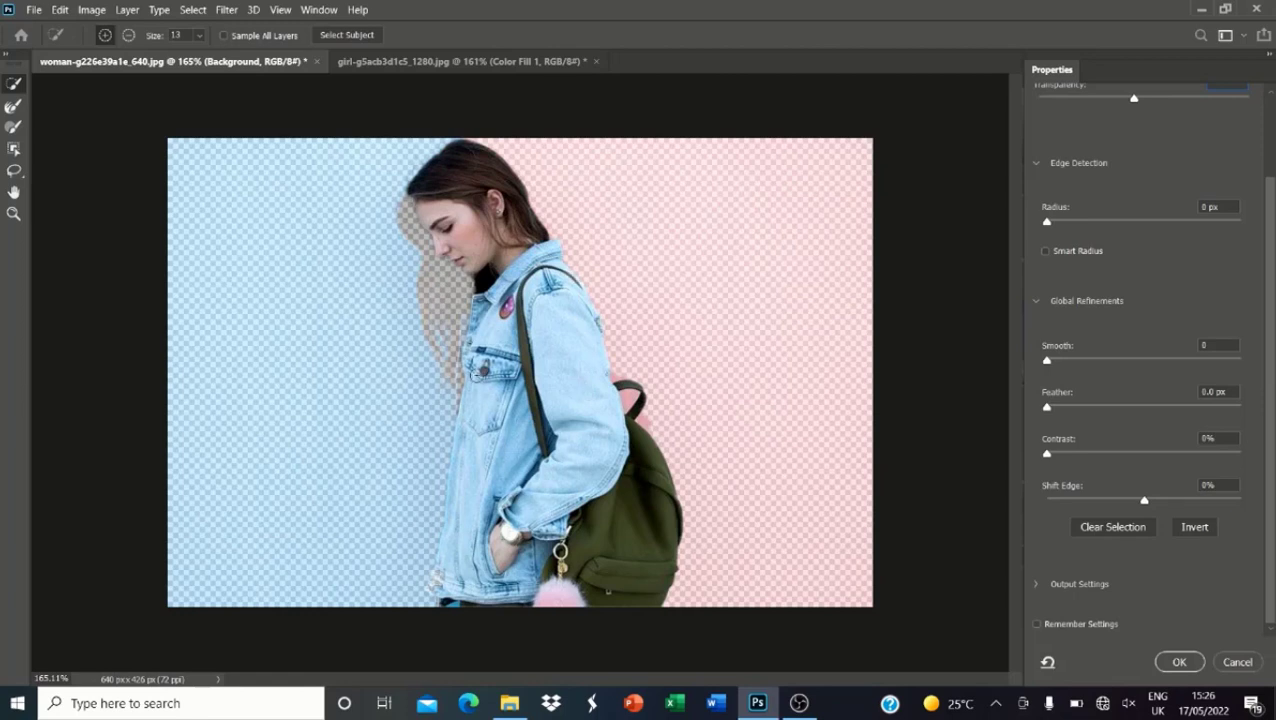
mouse_move(475, 376)
left_mouse_down()
mouse_move(465, 309)
mouse_move(460, 385)
left_mouse_up()
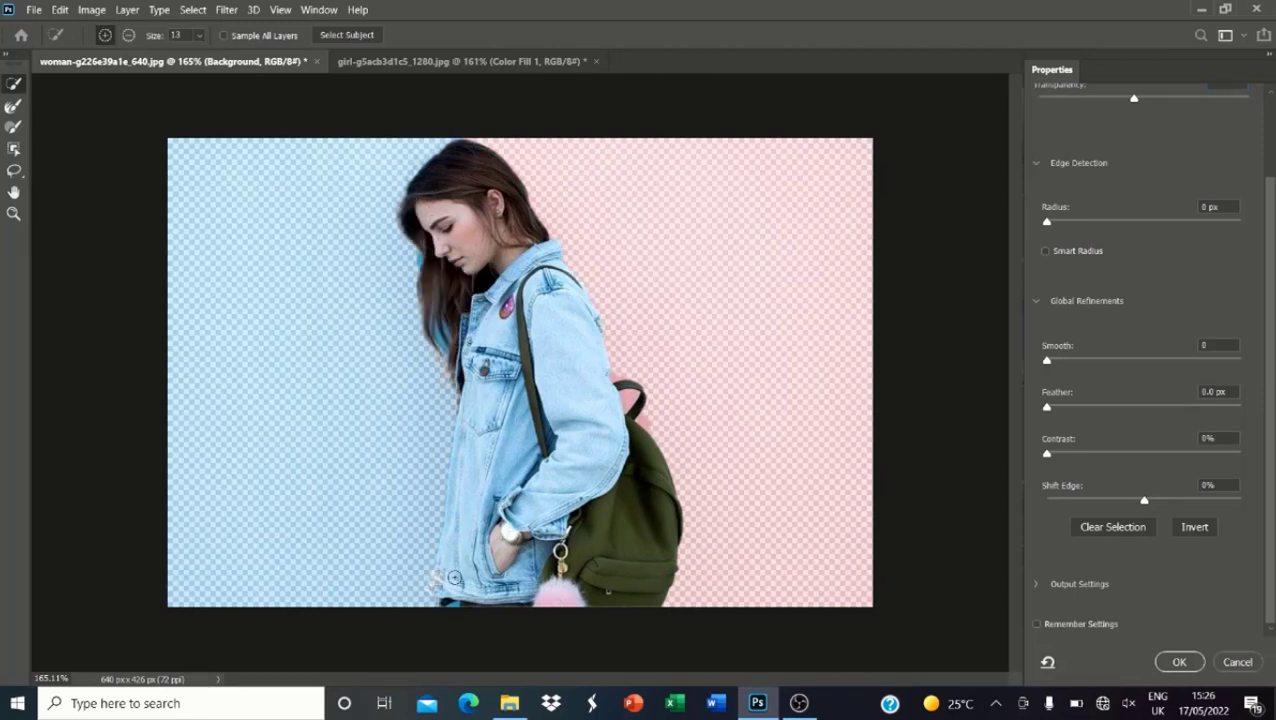
left_click_drag(454, 578, 440, 592)
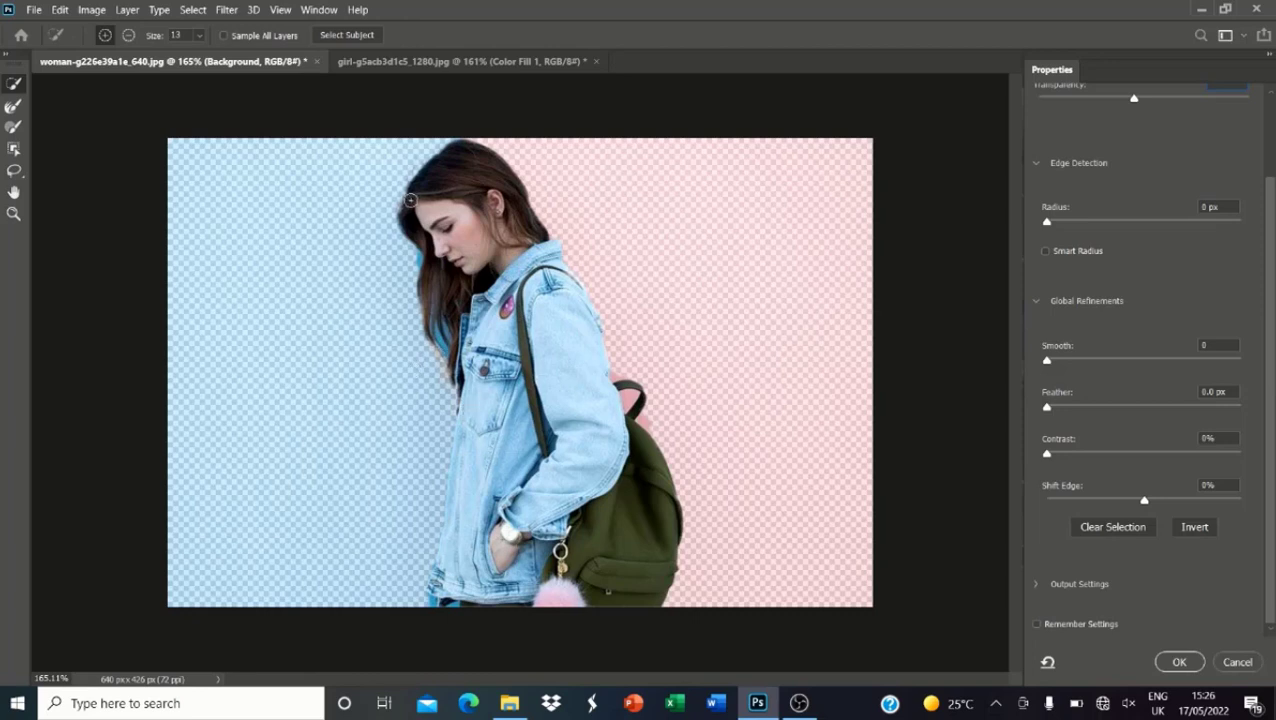
left_click(128, 35)
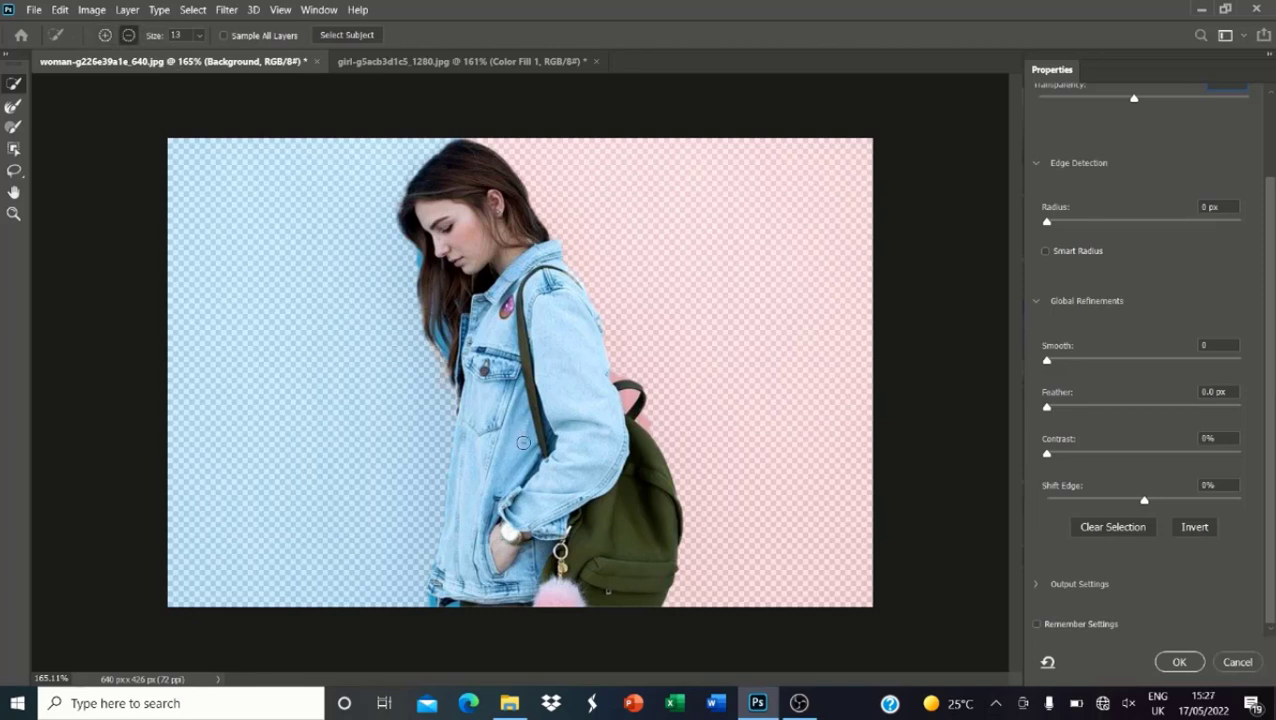
left_click(1180, 664)
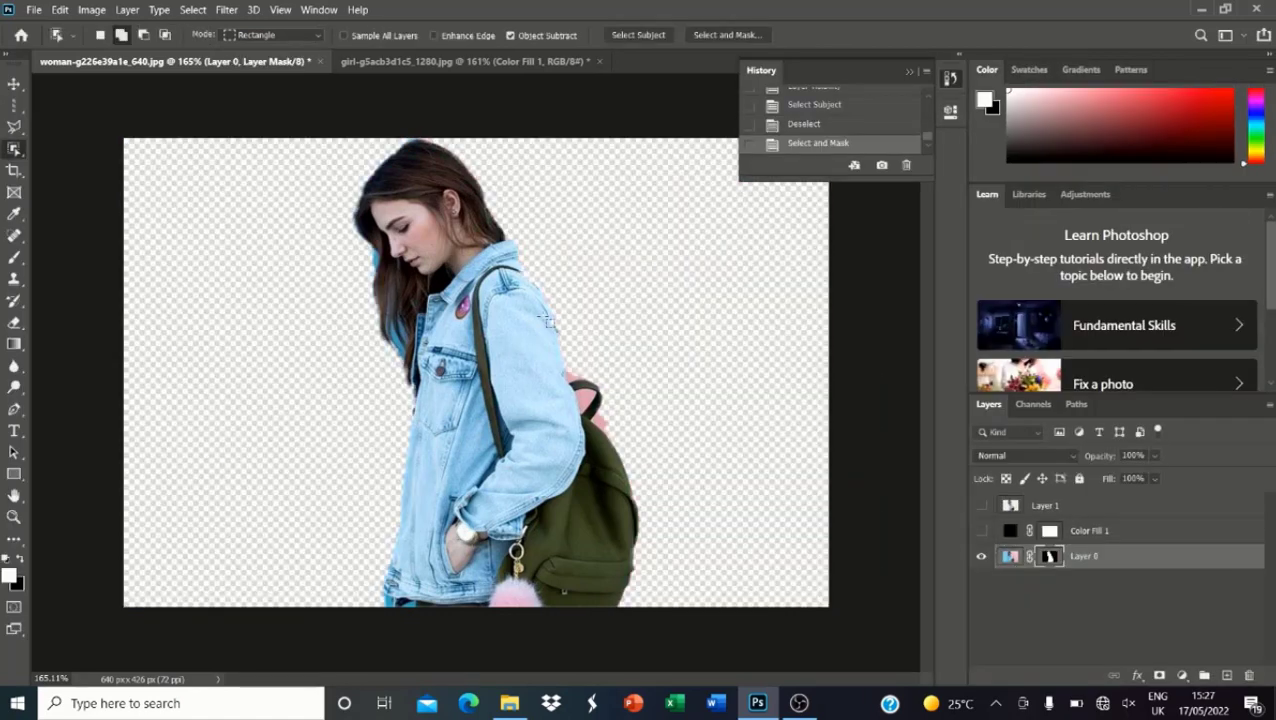
Step: Activate the Quick Selection Tool and restore the original woman-g226e39a1e_640.jpg snapshot from the history
scroll(540, 340, "up", 4)
scroll(493, 375, "down", 3)
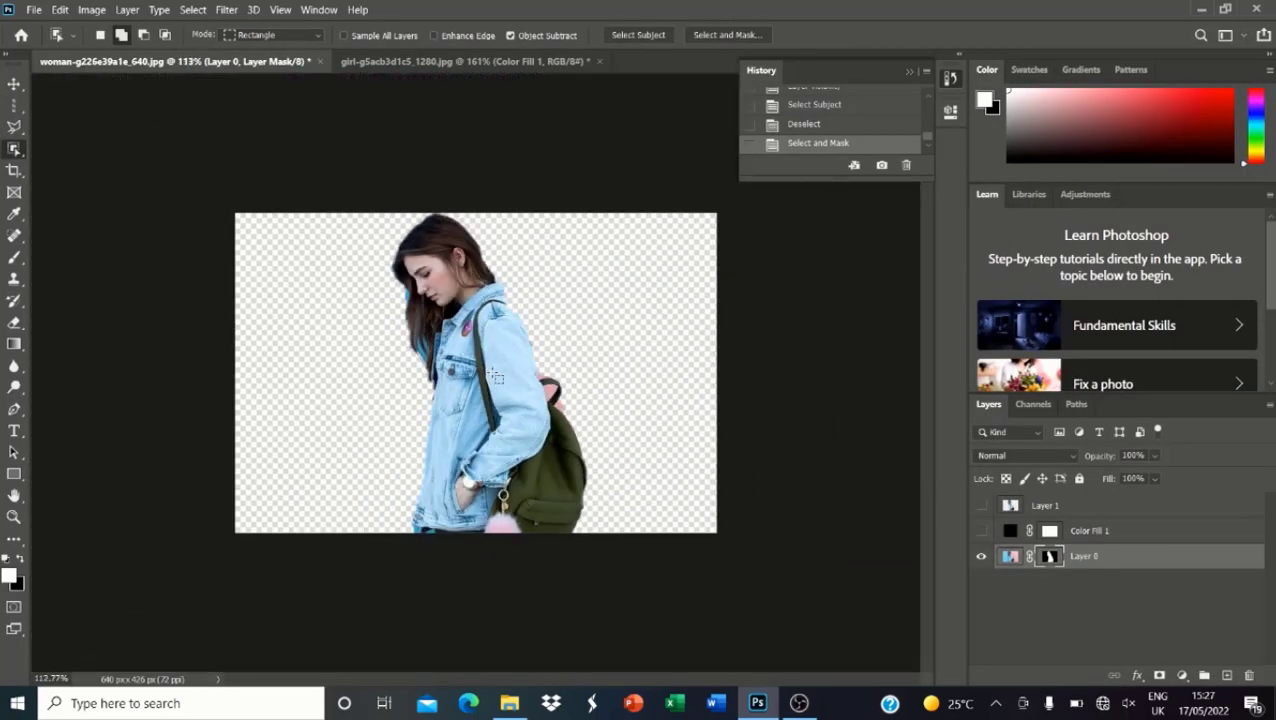
scroll(493, 375, "up", 1)
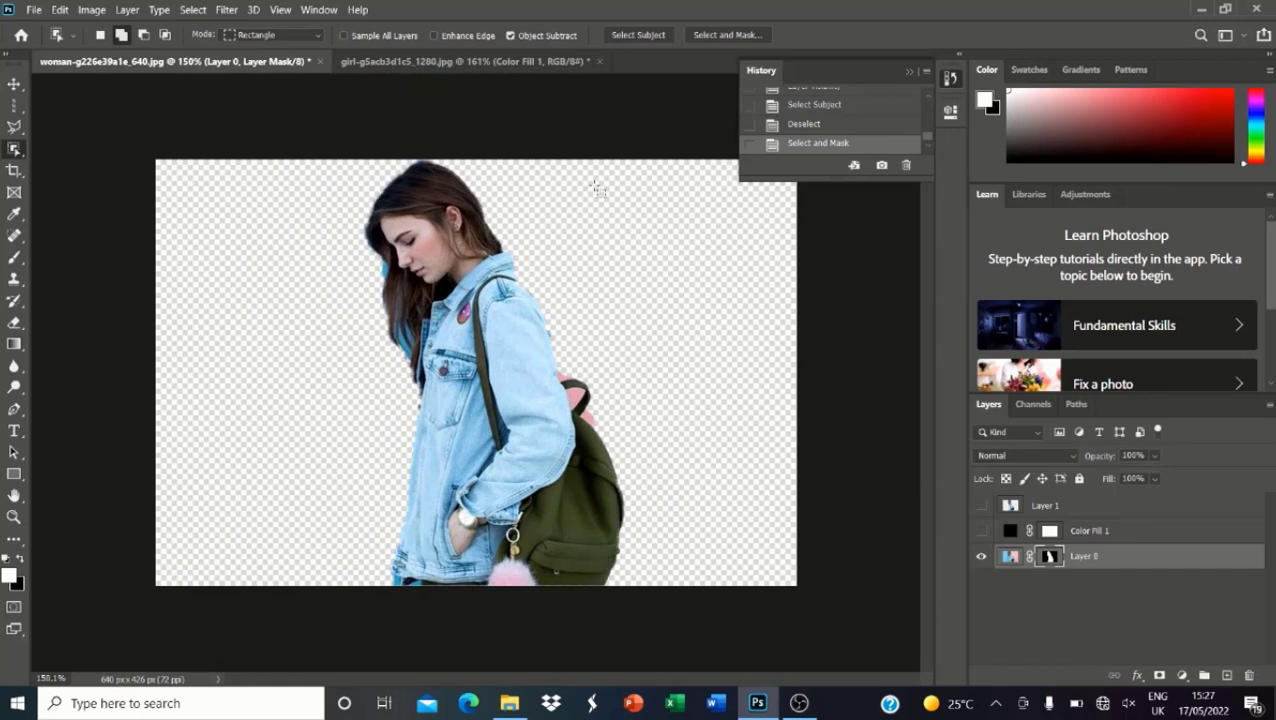
right_click(15, 150)
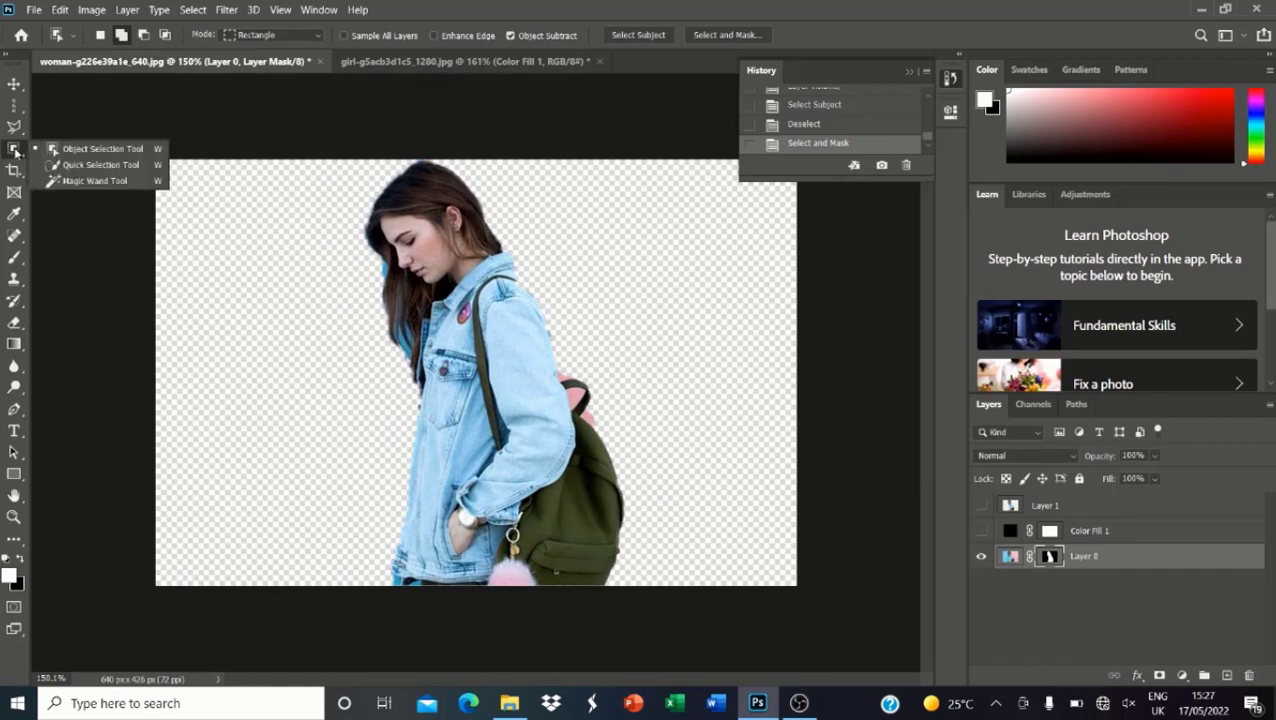
left_click(98, 165)
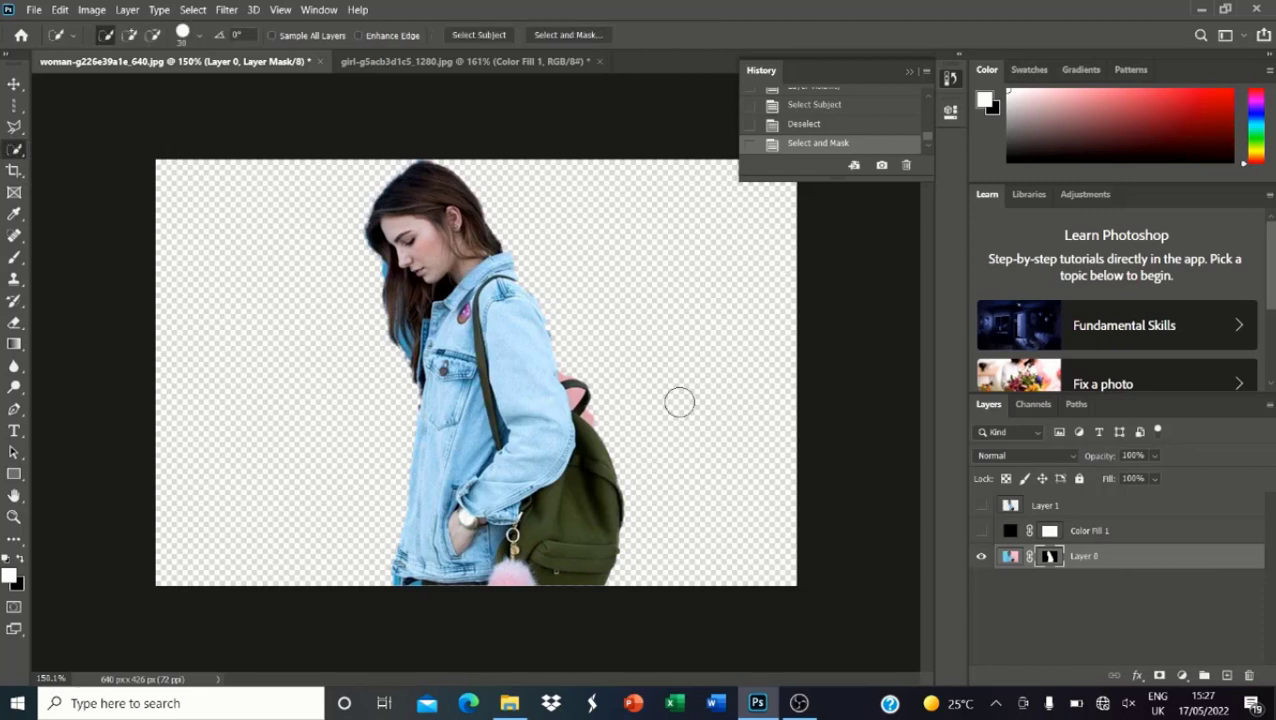
scroll(856, 105, "up", 2)
scroll(810, 115, "up", 3)
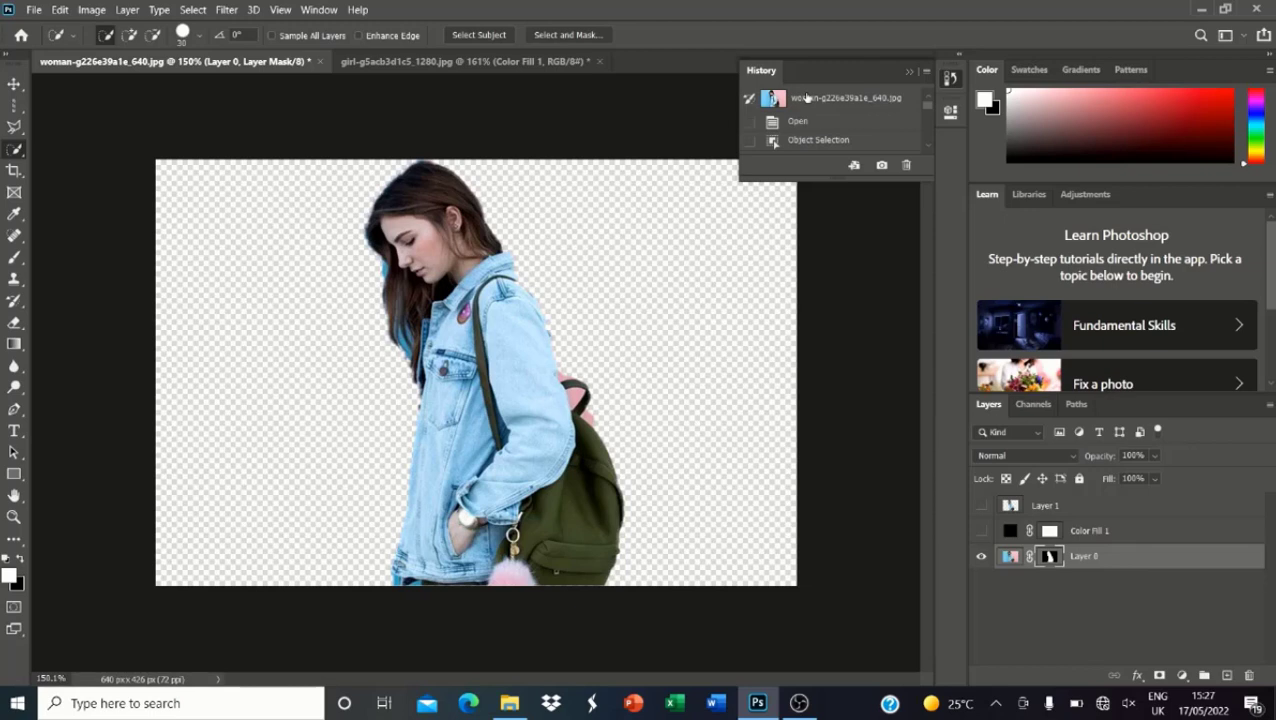
left_click(807, 97)
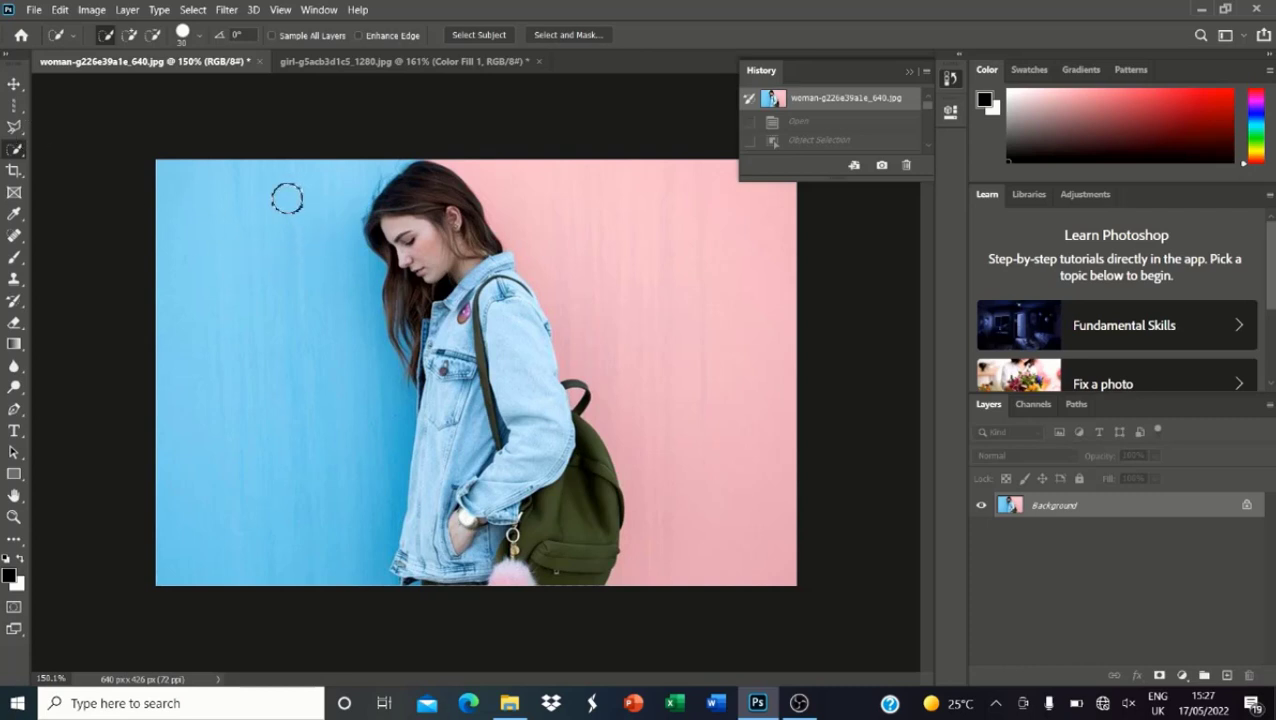
Step: Select the blue and pink background around the woman with the Quick Selection Tool
left_click_drag(285, 199, 288, 276)
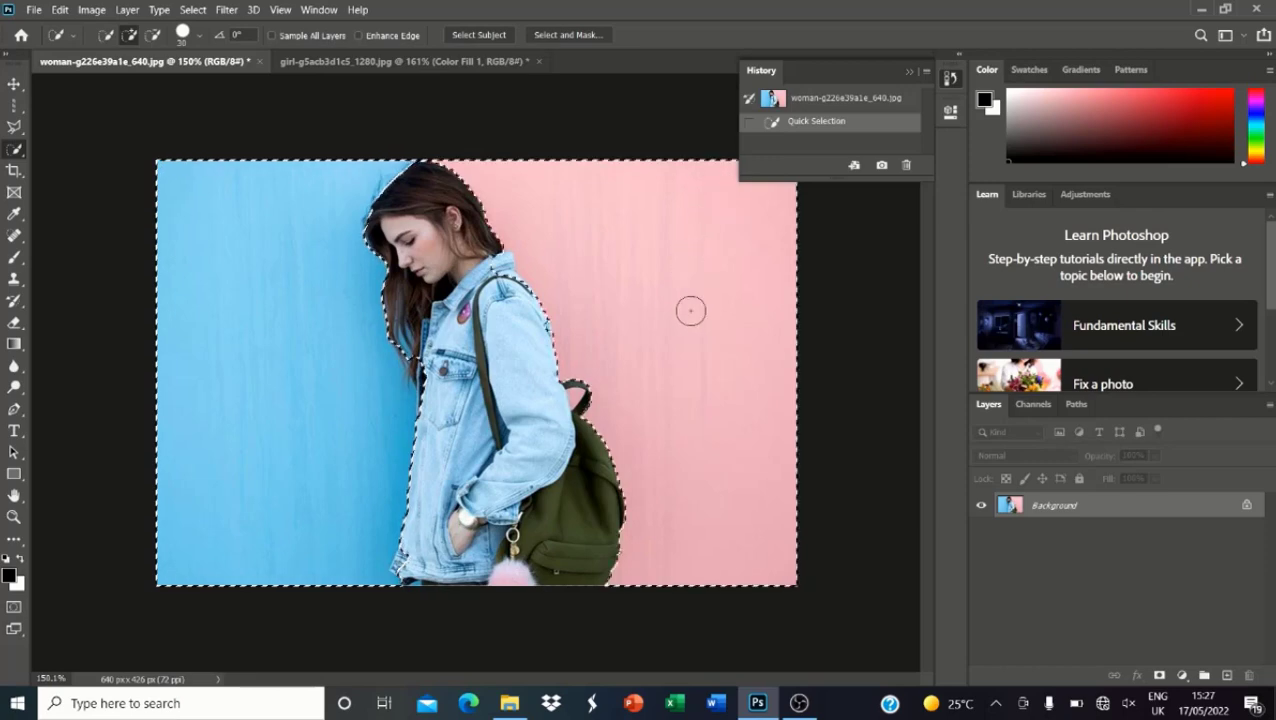
left_click(698, 356)
scroll(457, 273, "up", 5)
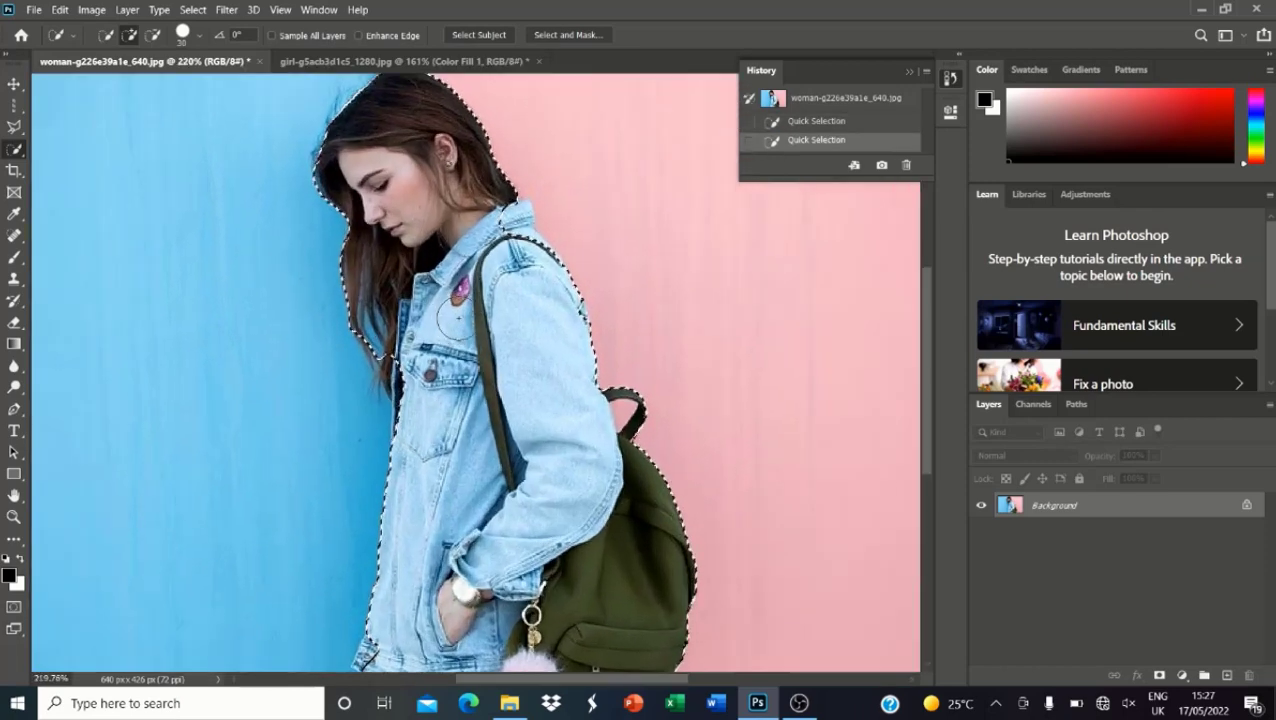
Step: Subtract stray areas along the jacket's edges from the background selection with the Quick Selection brush
left_click(153, 36)
mouse_move(568, 322)
left_mouse_down()
mouse_move(568, 246)
mouse_move(548, 216)
mouse_move(575, 228)
left_mouse_up()
left_click_drag(438, 516, 375, 512)
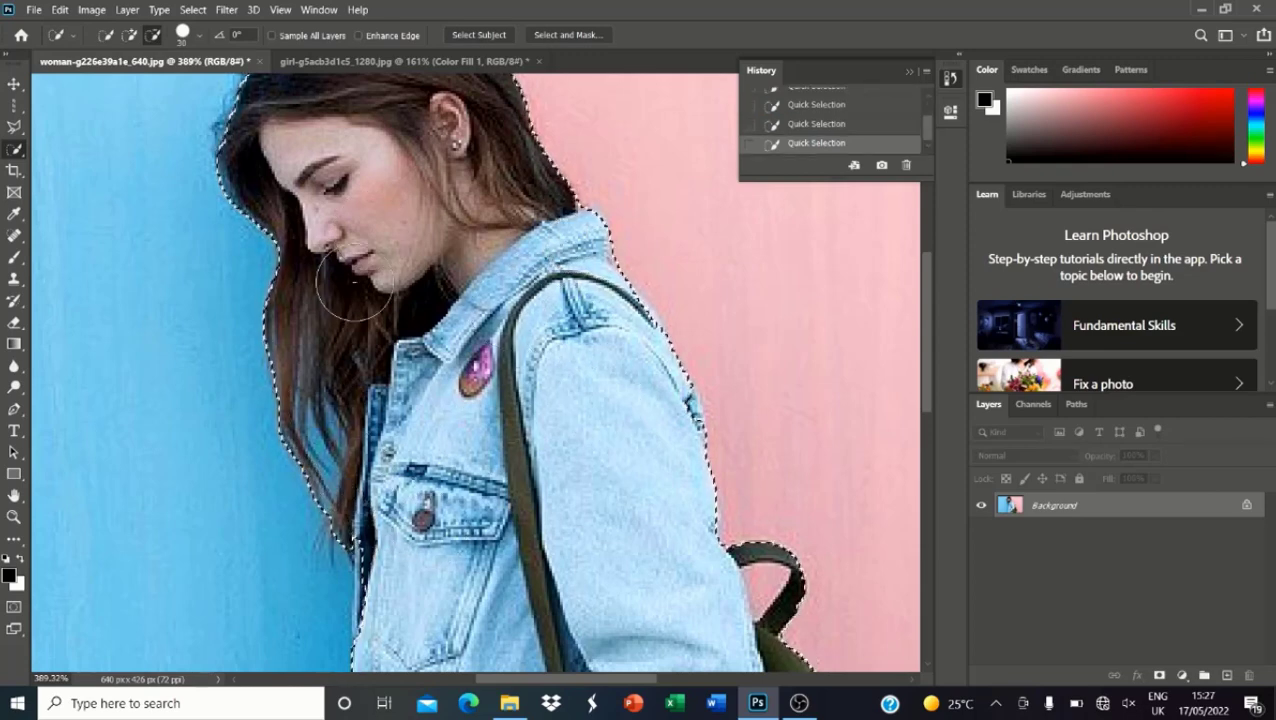
Step: Examine the selection edges along the jacket, hair and backpack handle, keeping the Quick Selection Tool active
scroll(478, 540, "down", 4)
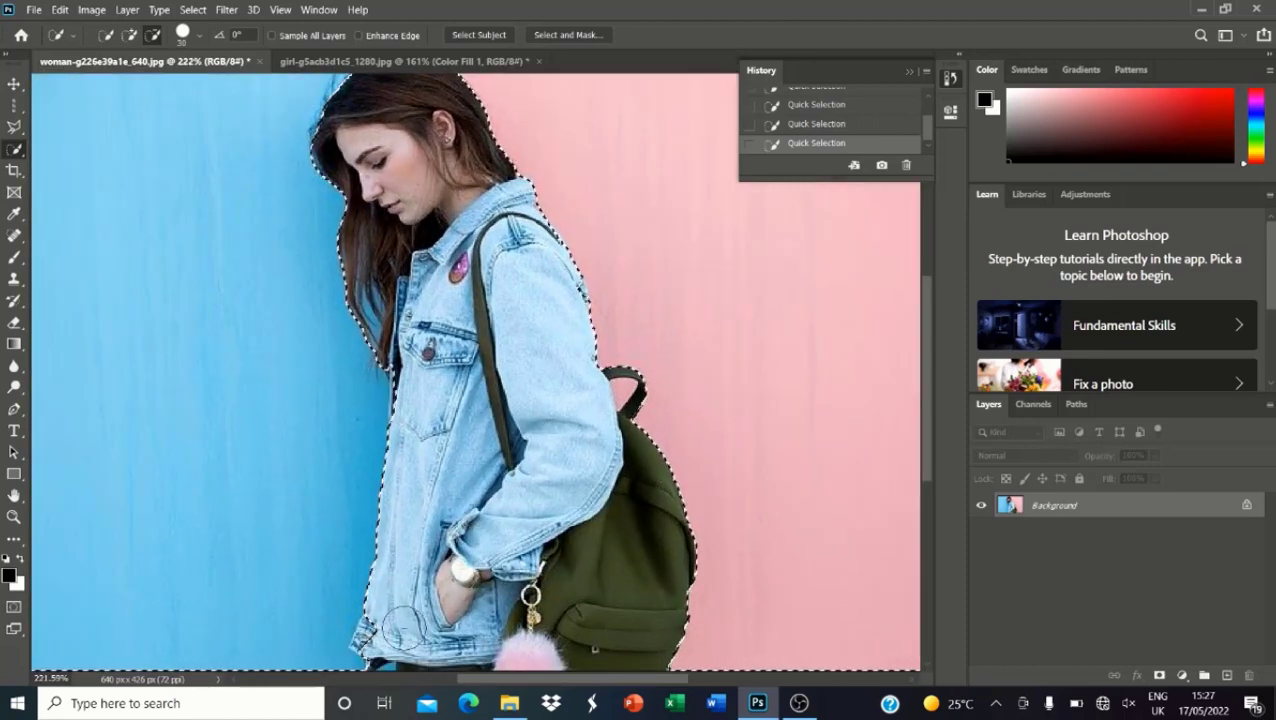
scroll(385, 630, "up", 4)
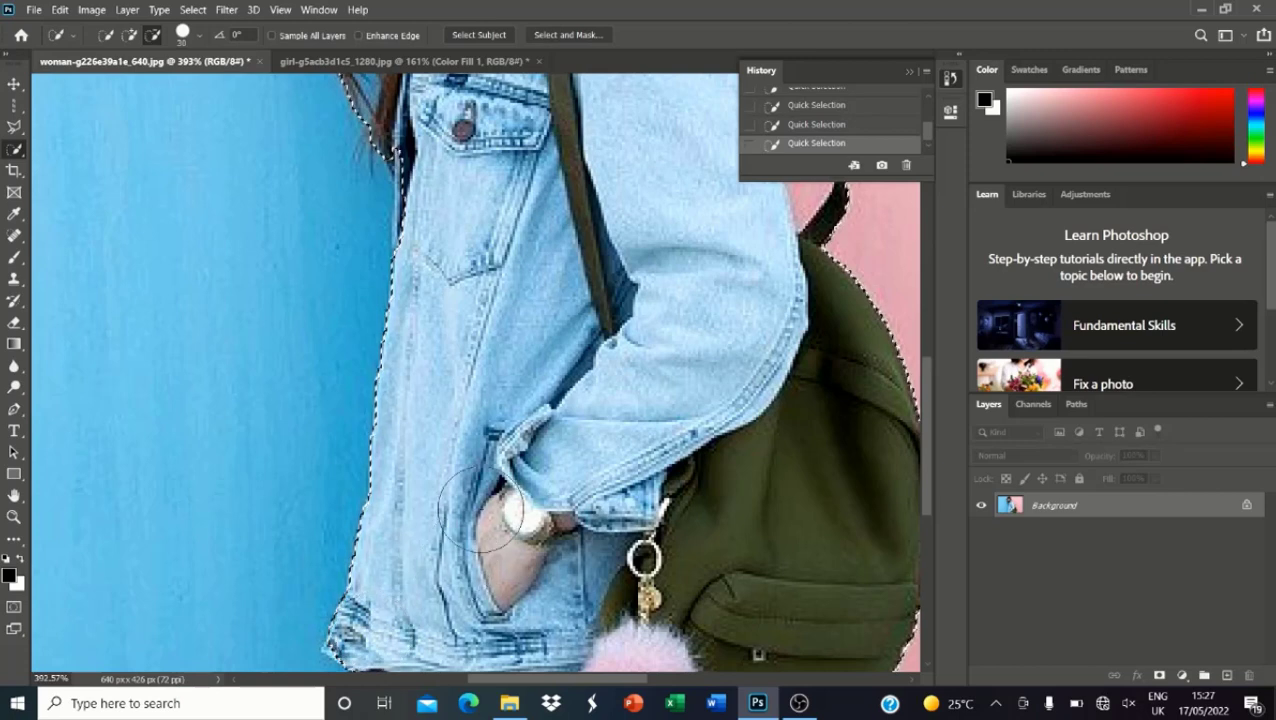
scroll(450, 550, "down", 3)
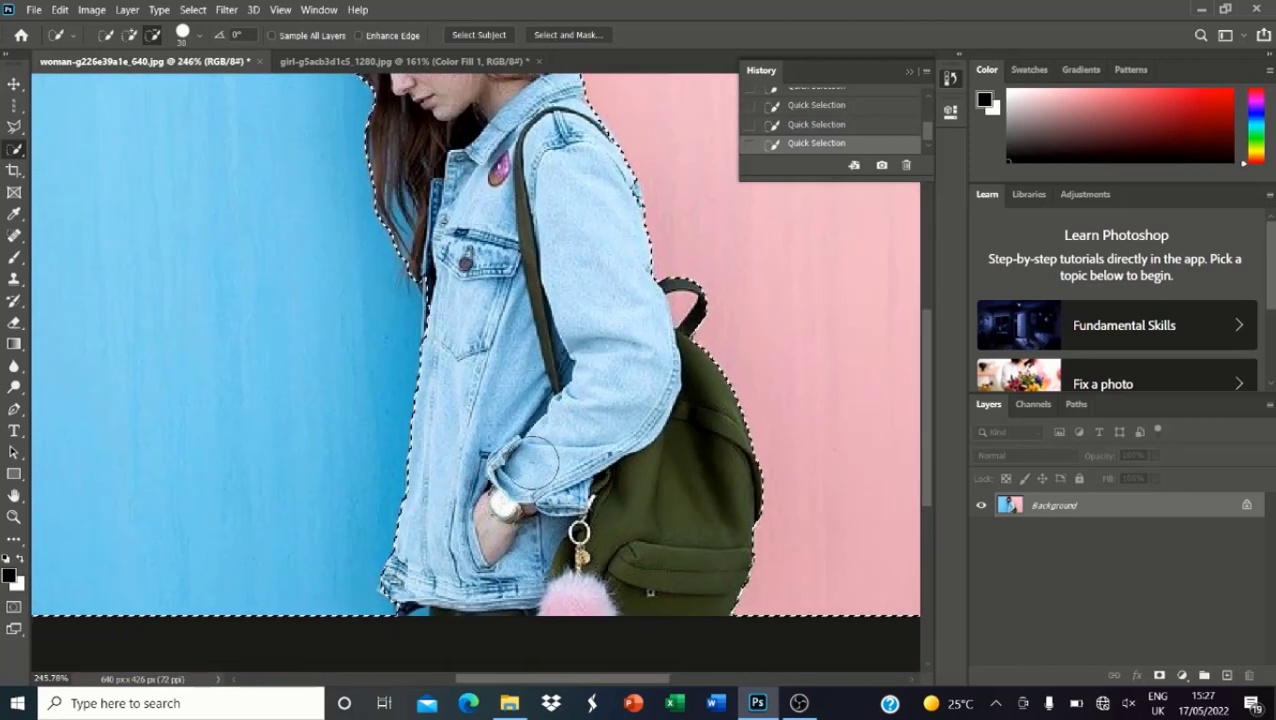
scroll(530, 460, "up", 2)
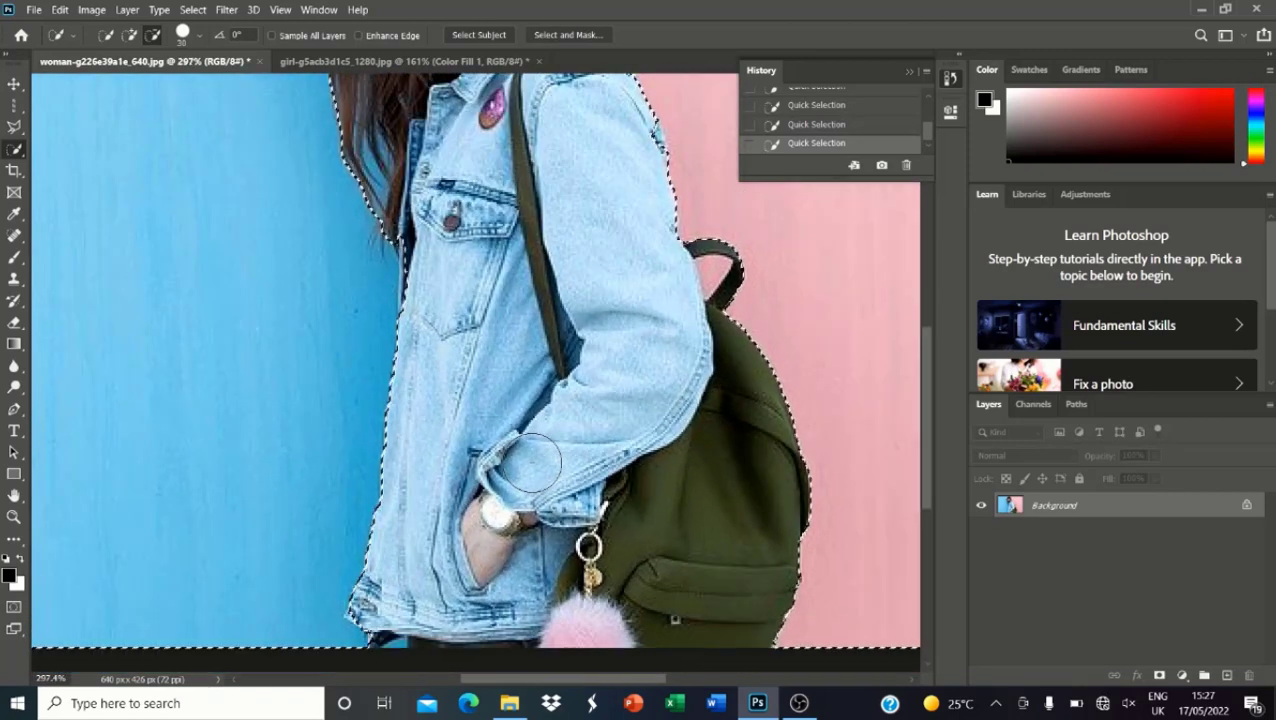
scroll(758, 216, "up", 4)
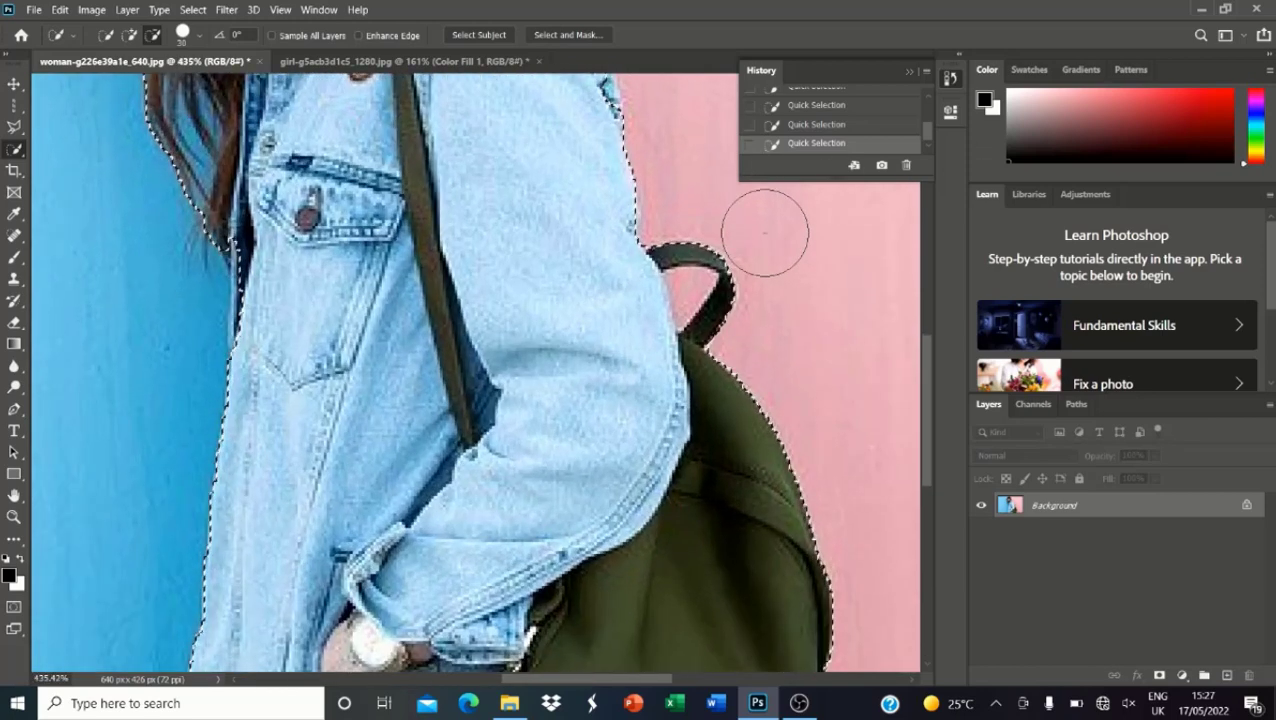
right_click(18, 154)
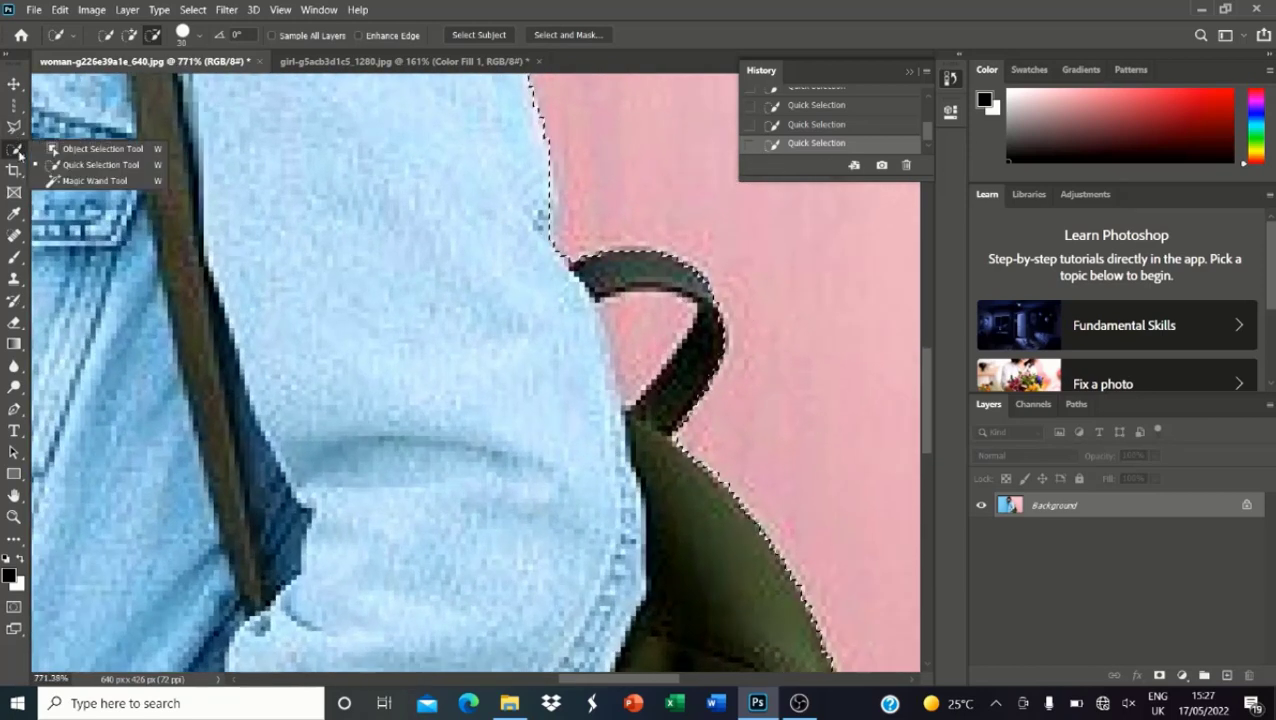
left_click(61, 167)
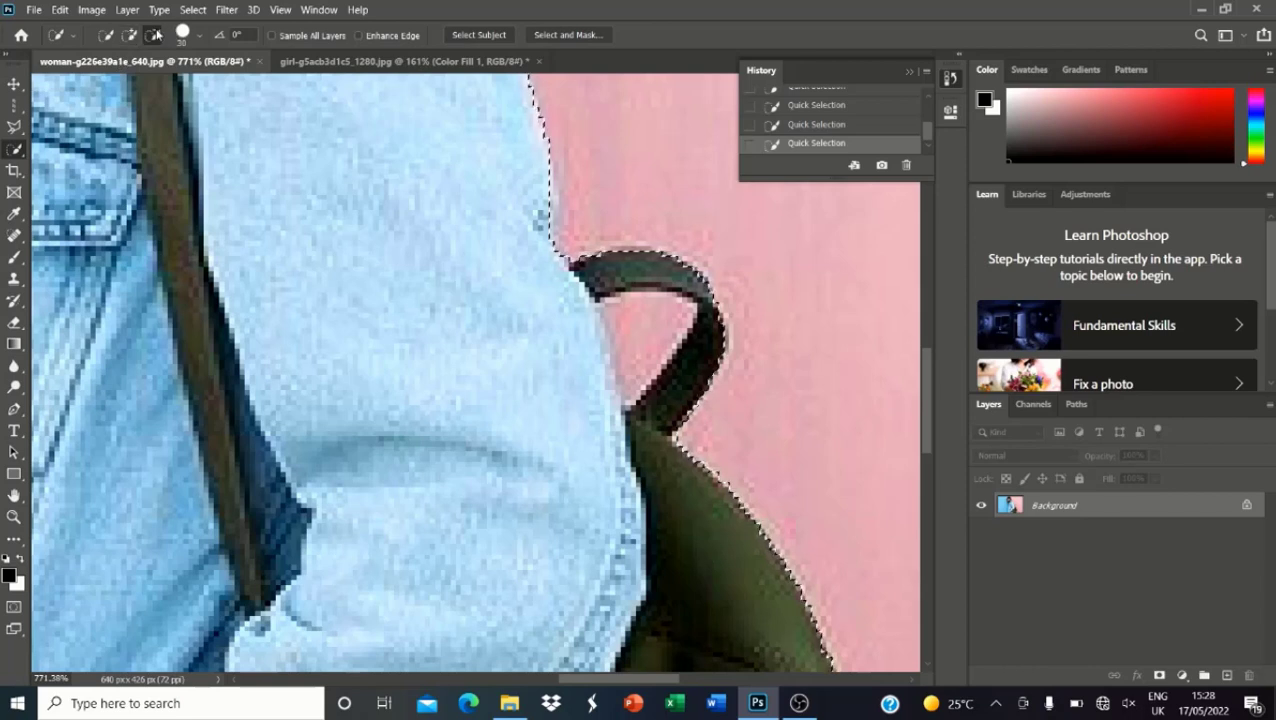
Step: Shrink the Quick Selection brush and add the pink gap inside the backpack handle to the background selection
right_click(629, 333)
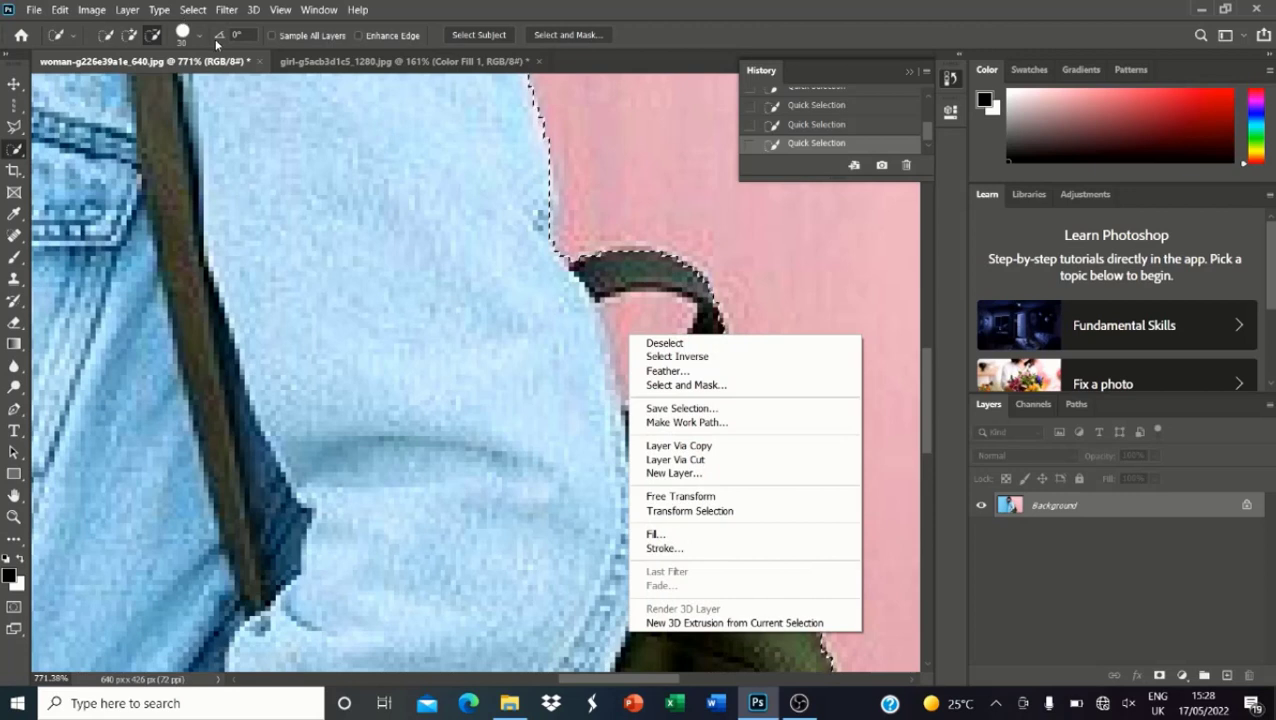
left_click(201, 38)
left_click(201, 38)
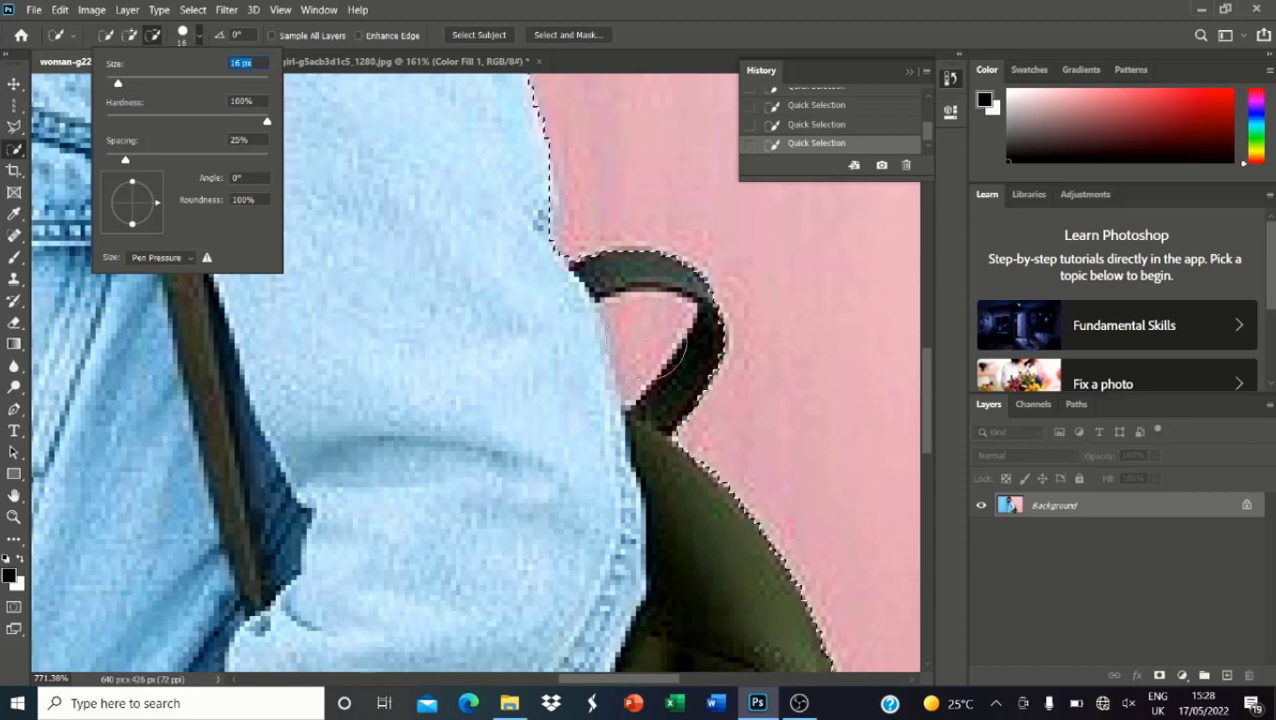
left_click(645, 341)
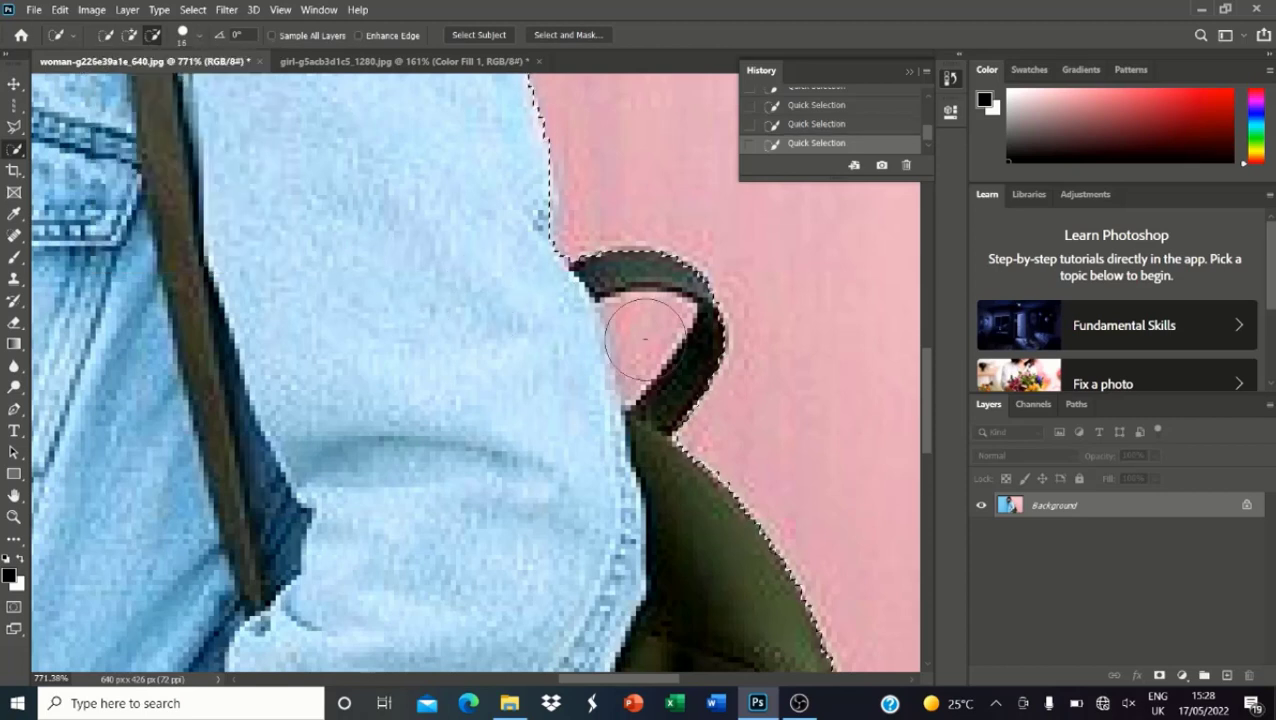
key("bracketleft")
key("bracketleft")
key("bracketleft")
key("bracketleft")
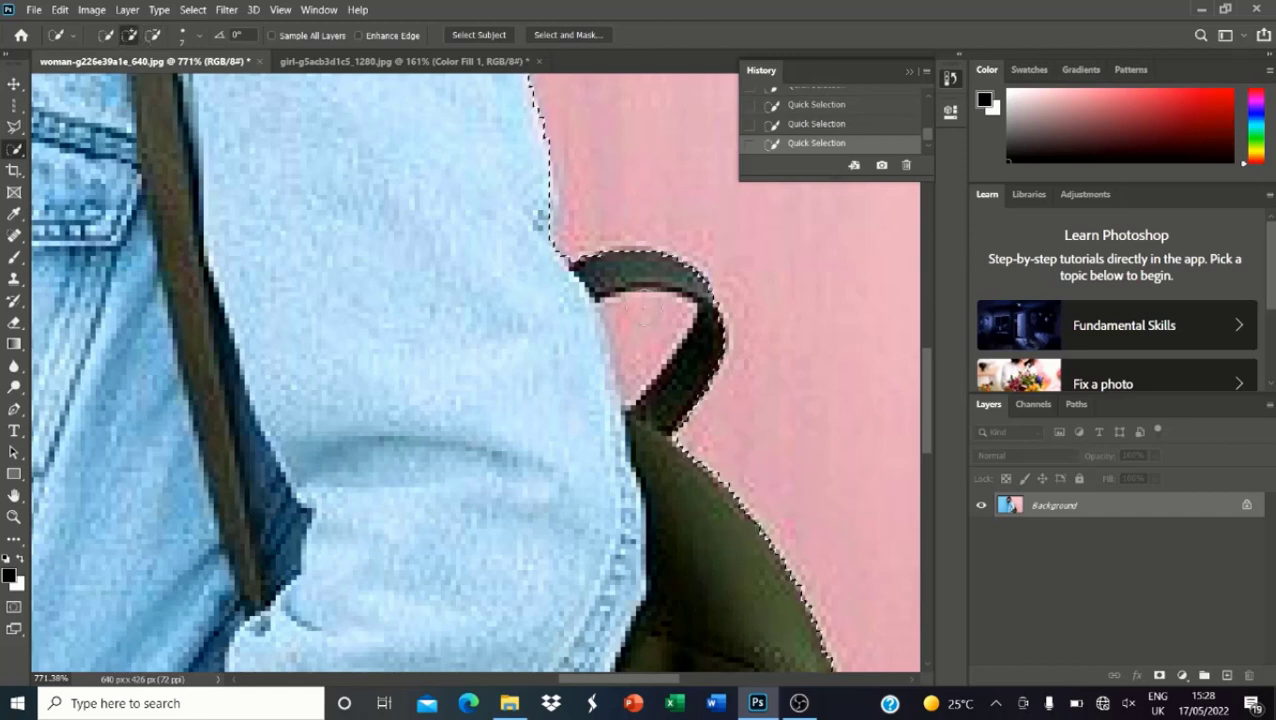
mouse_move(655, 320)
left_mouse_down()
mouse_move(641, 363)
mouse_move(640, 310)
left_mouse_up()
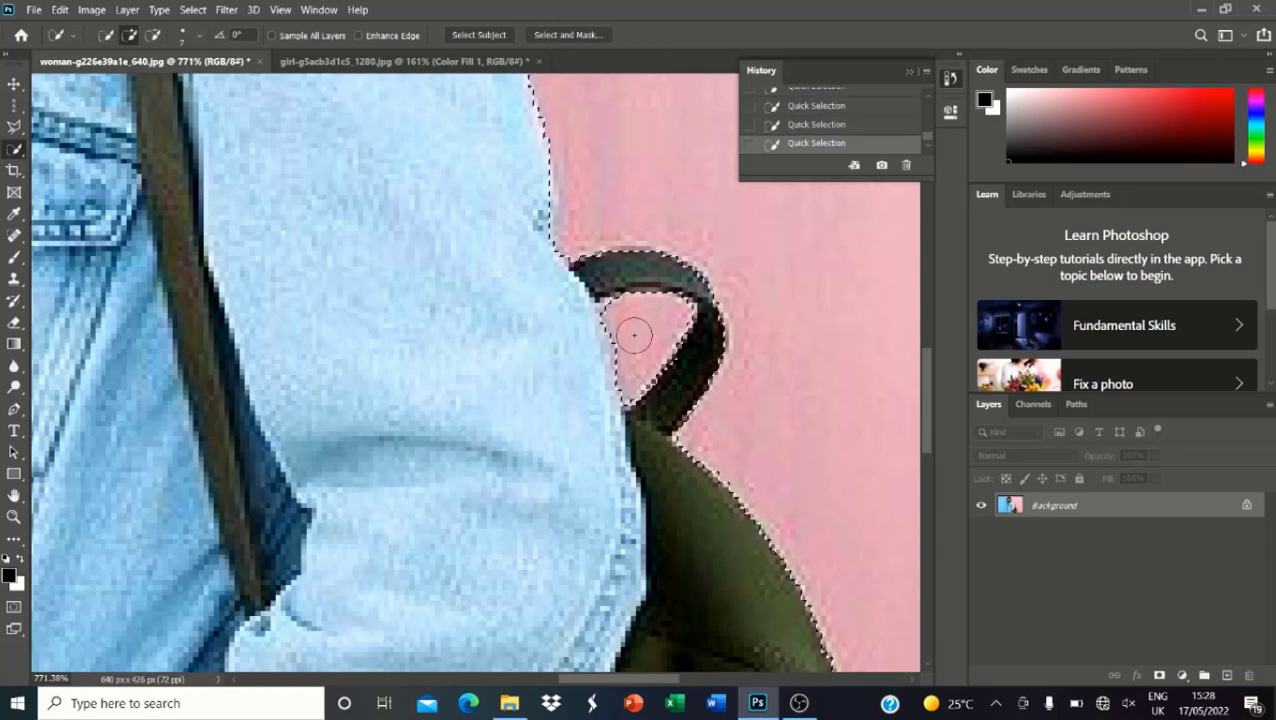
Step: Subtract the sleeve seam and the backpack strap along the shoulder from the background selection
scroll(660, 300, "down", 5)
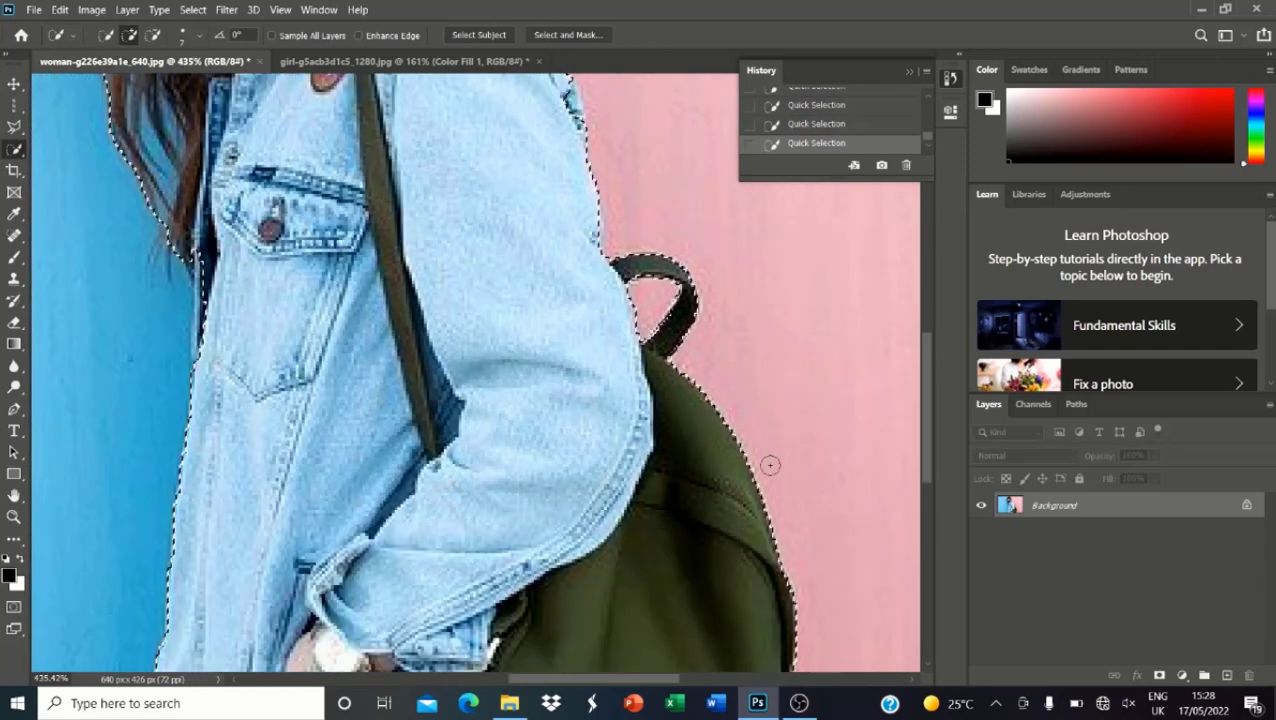
scroll(658, 216, "up", 4)
scroll(574, 105, "up", 2)
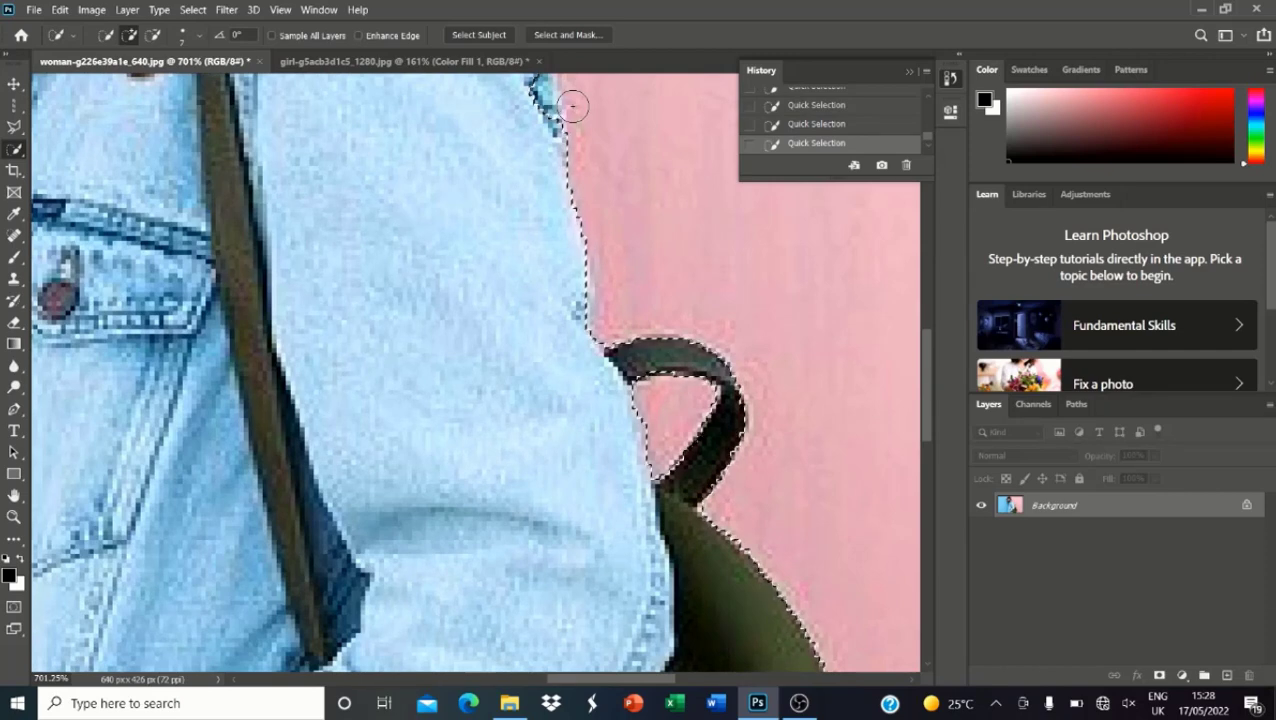
left_click(153, 35)
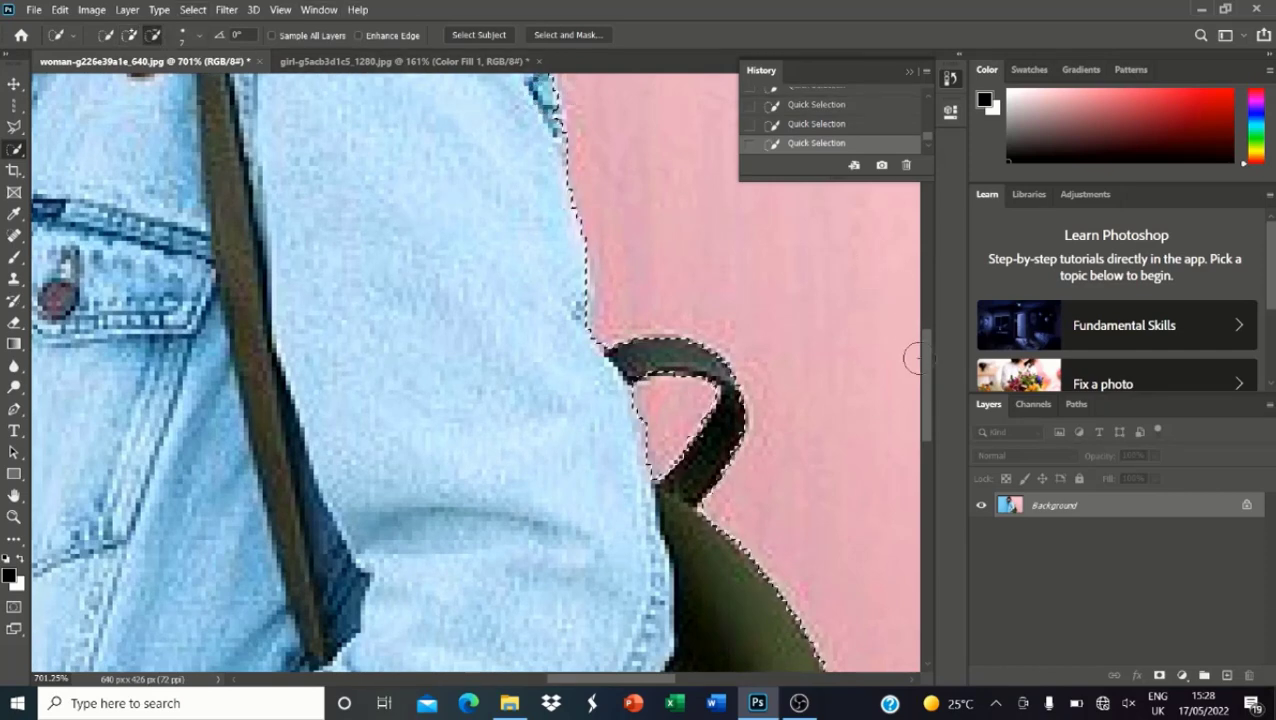
left_click_drag(920, 362, 913, 296)
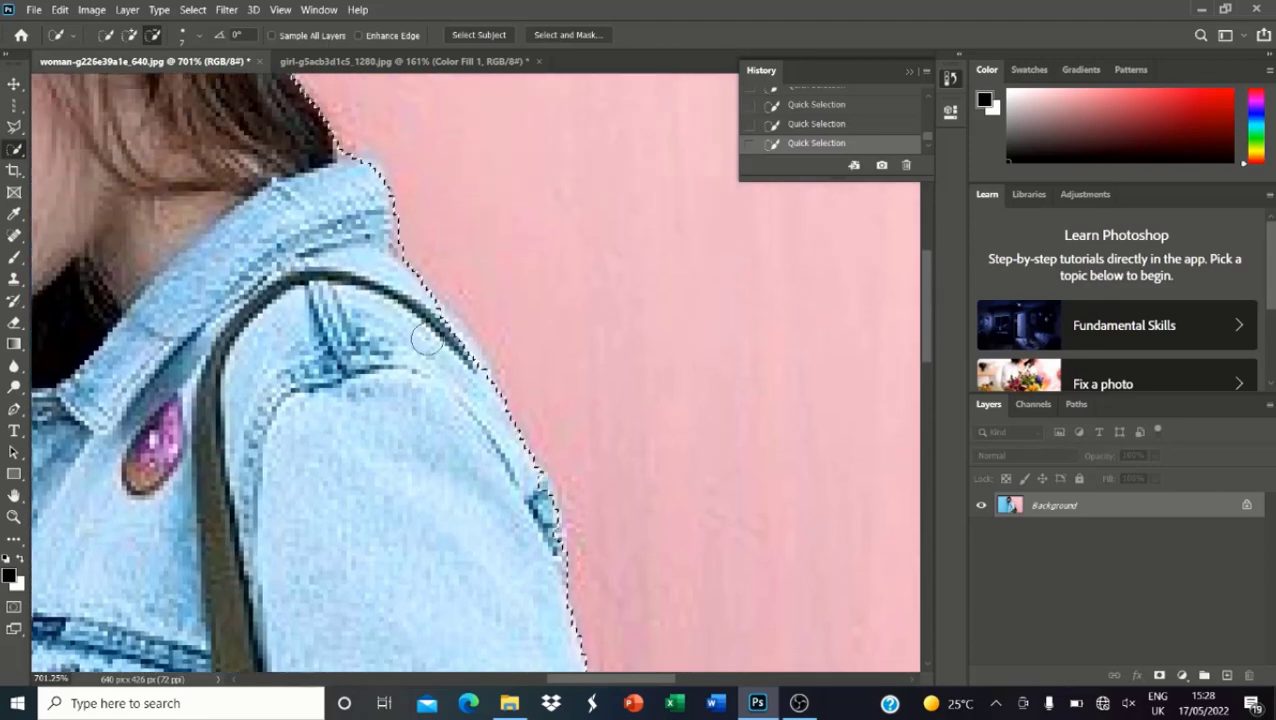
scroll(551, 292, "down", 3)
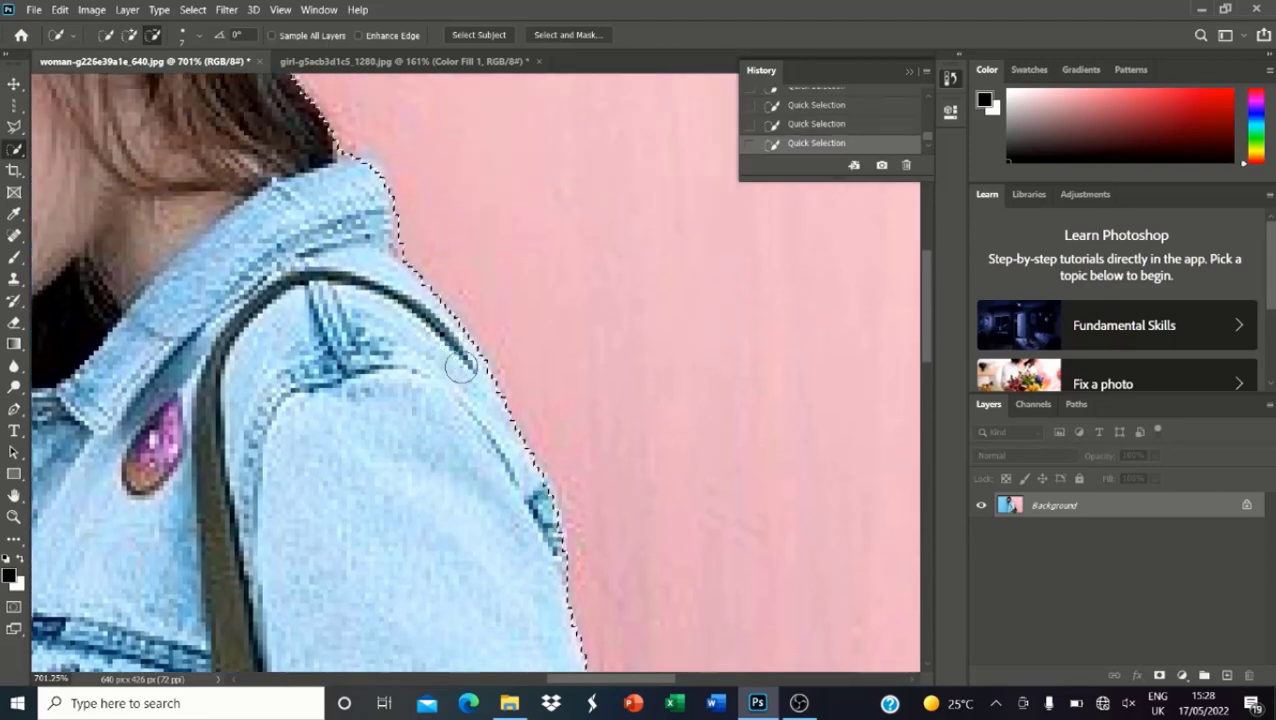
Step: Feather the background selection with a radius of 0.5 pixels
scroll(551, 292, "down", 3)
scroll(293, 303, "up", 2)
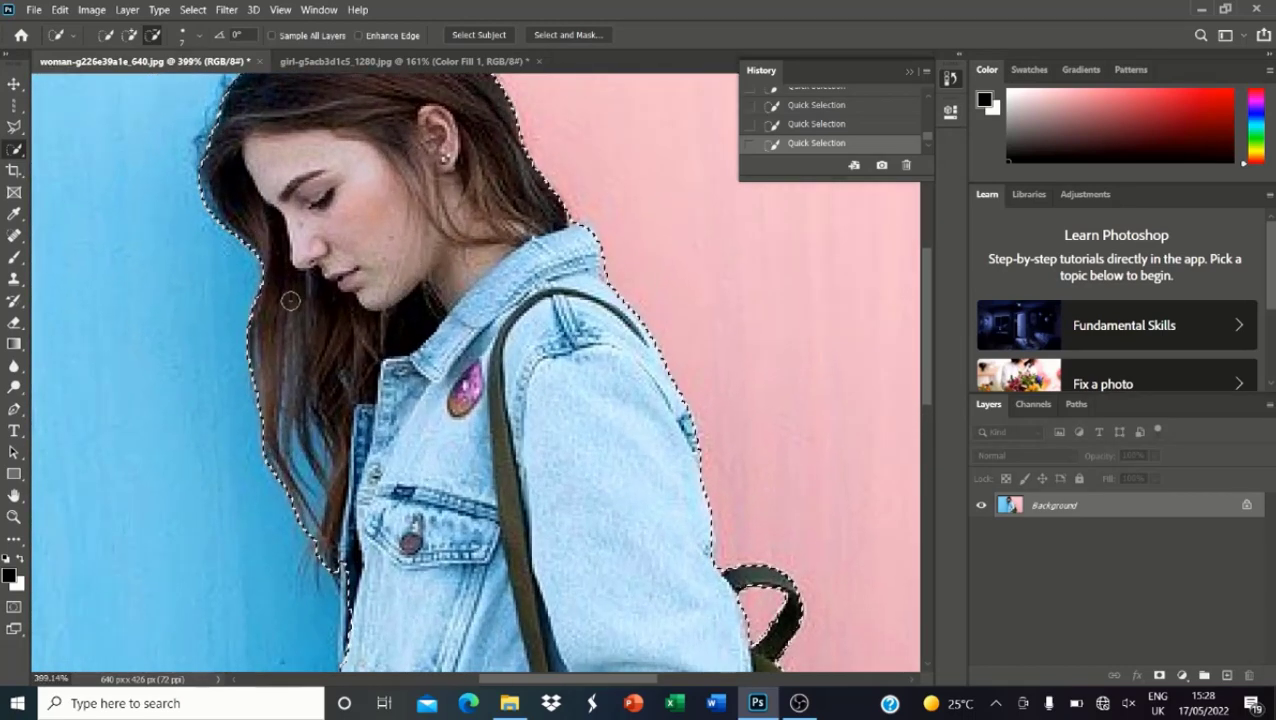
scroll(293, 303, "up", 1)
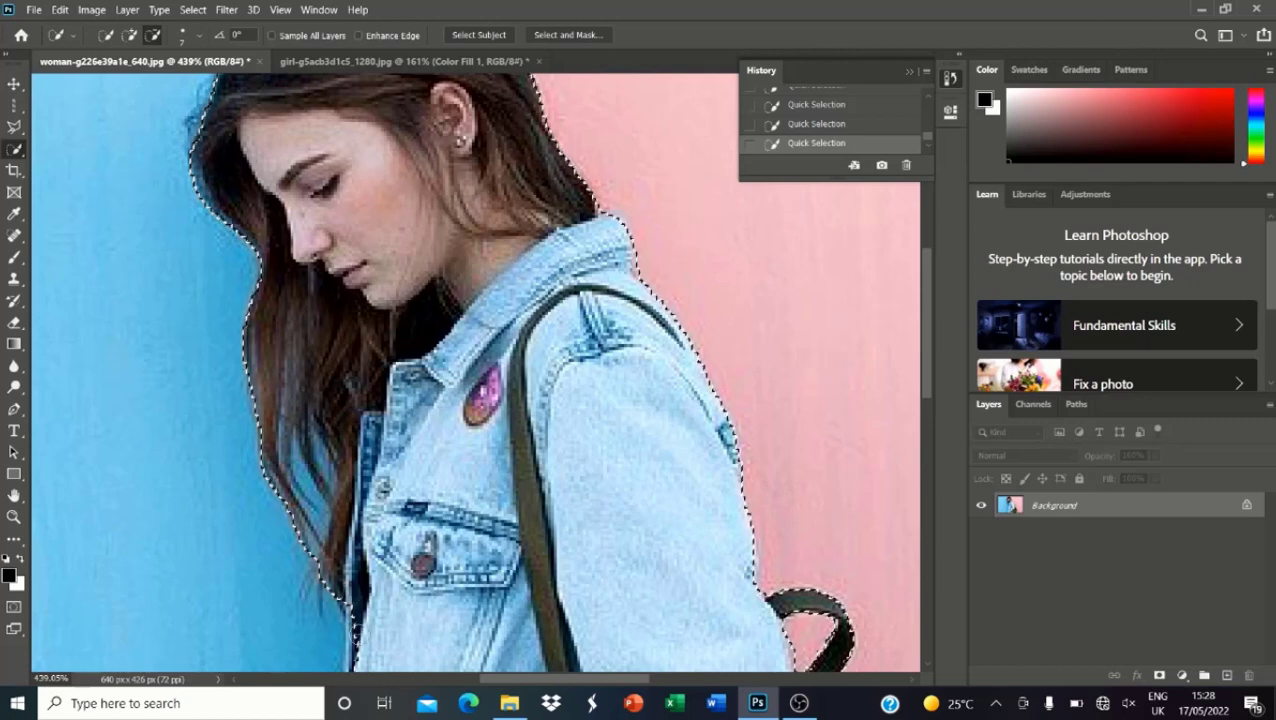
scroll(360, 640, "down", 1)
scroll(348, 240, "down", 3)
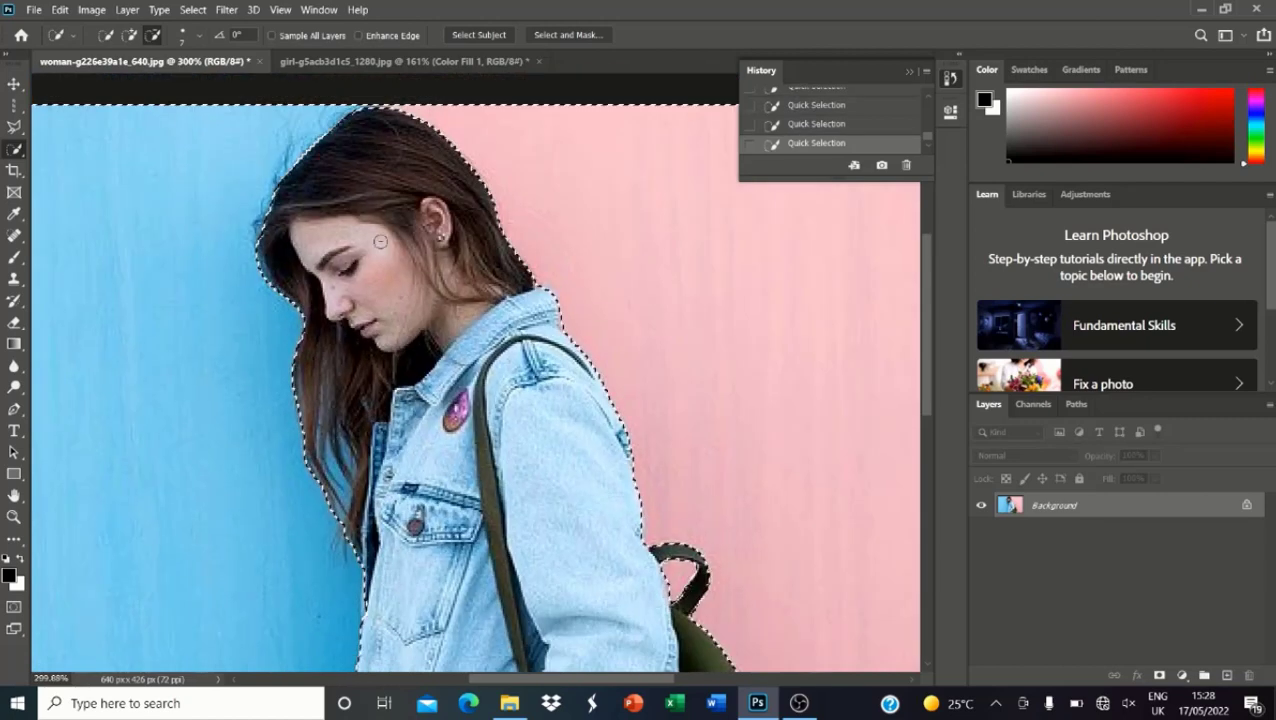
scroll(360, 280, "up", 1)
right_click(385, 346)
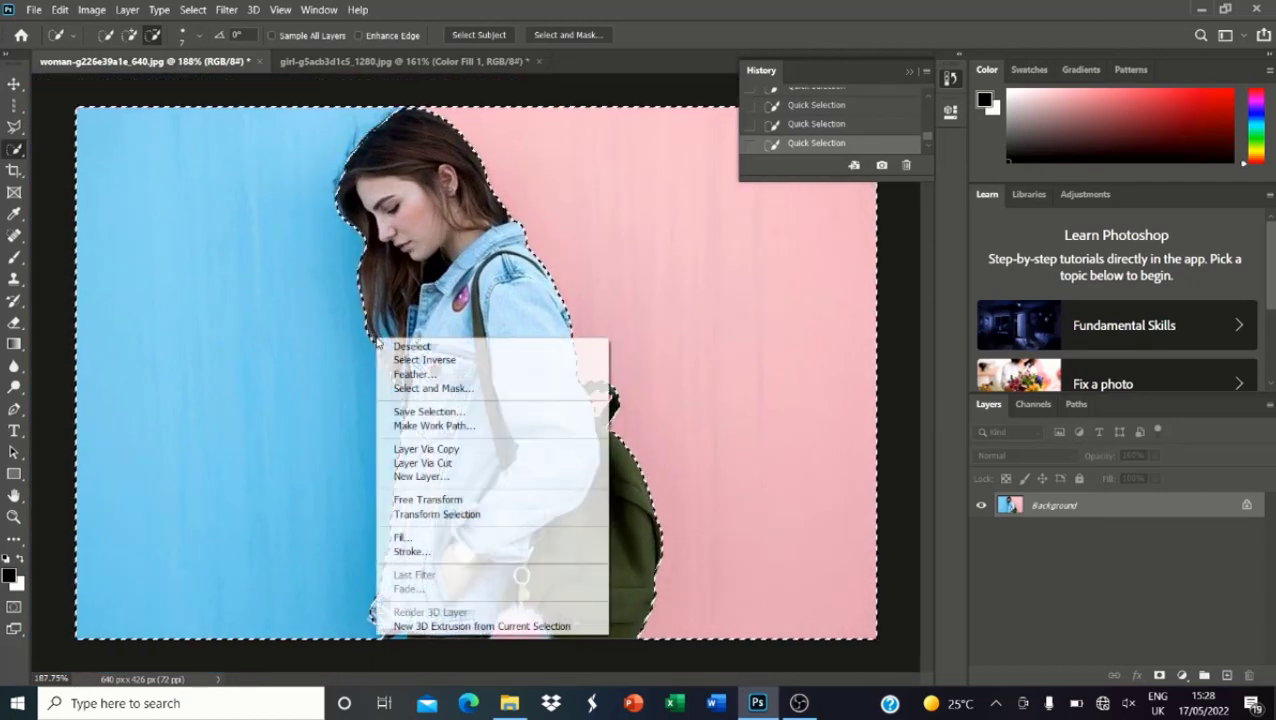
left_click(414, 374)
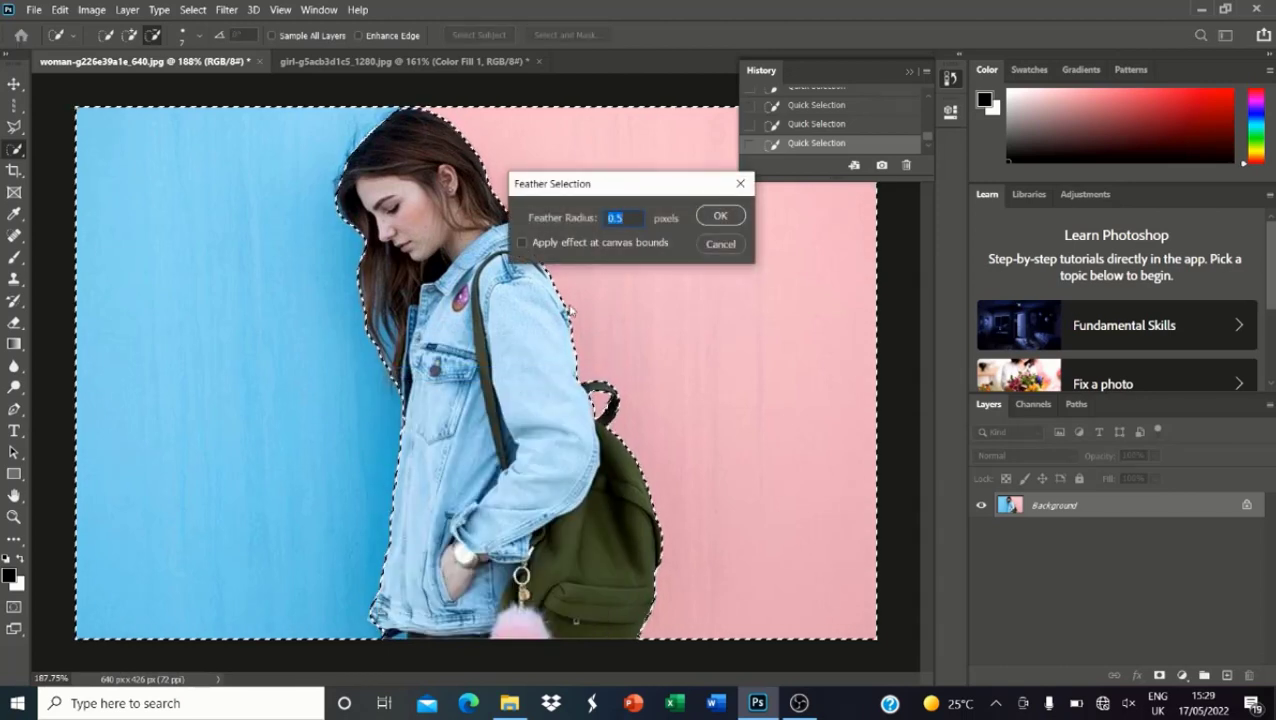
left_click(718, 216)
Step: Copy the feathered background selection to a new layer and check it with the Background layer temporarily hidden
right_click(640, 313)
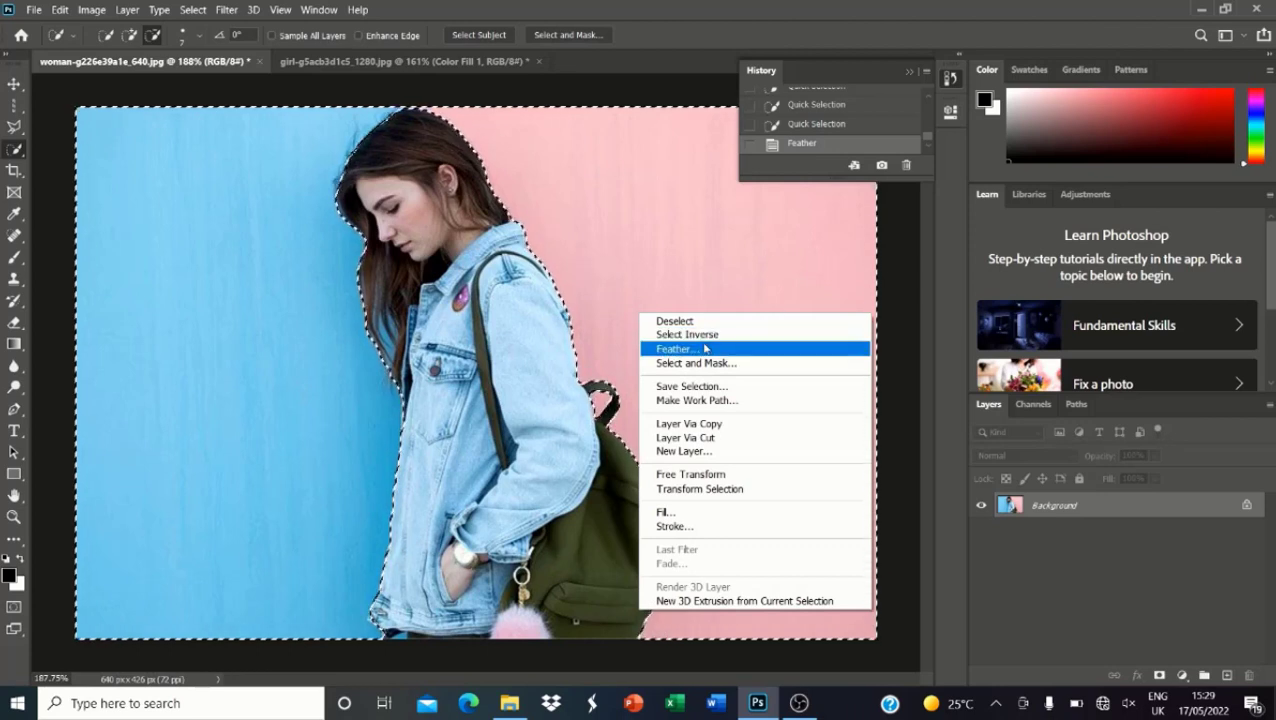
left_click(690, 423)
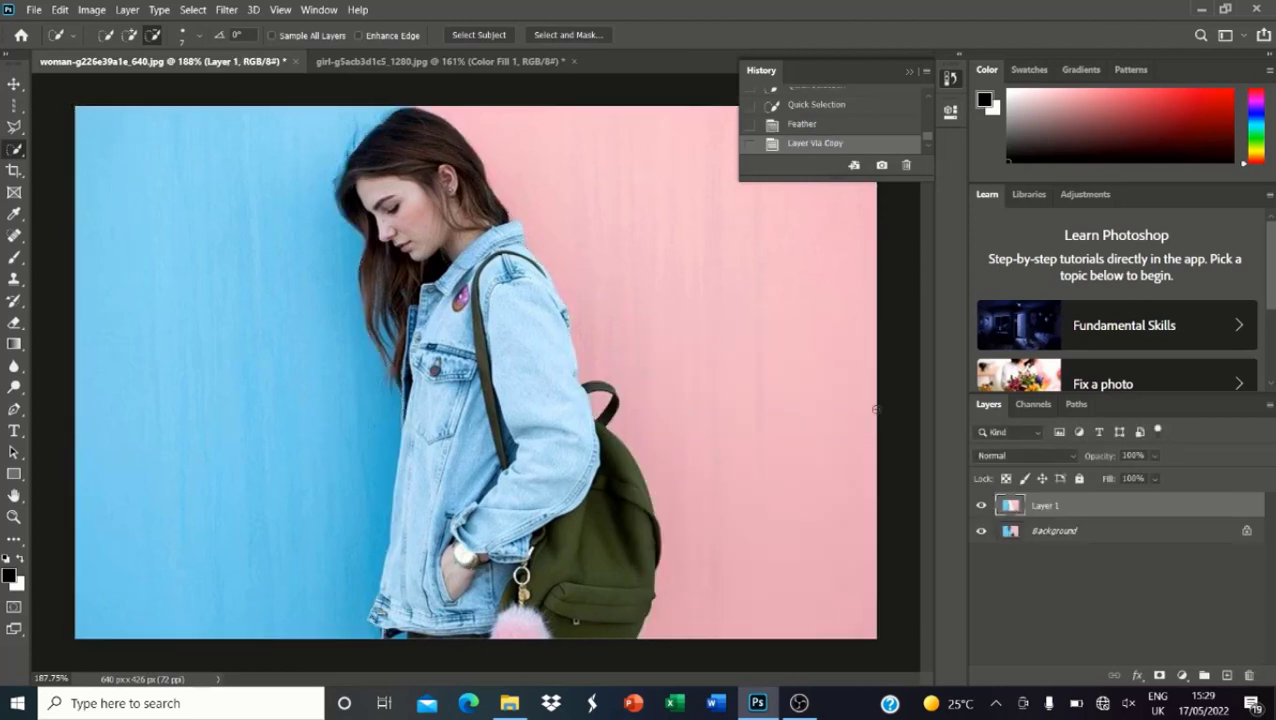
left_click(982, 531)
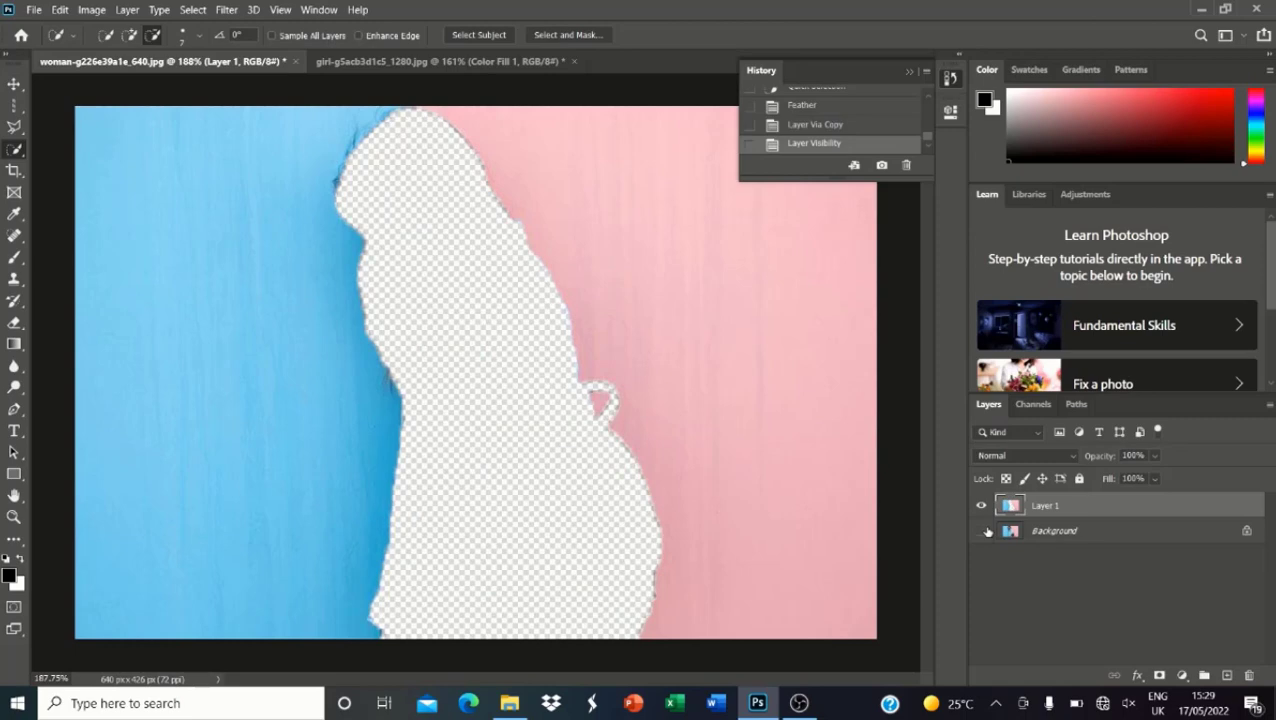
left_click(983, 531)
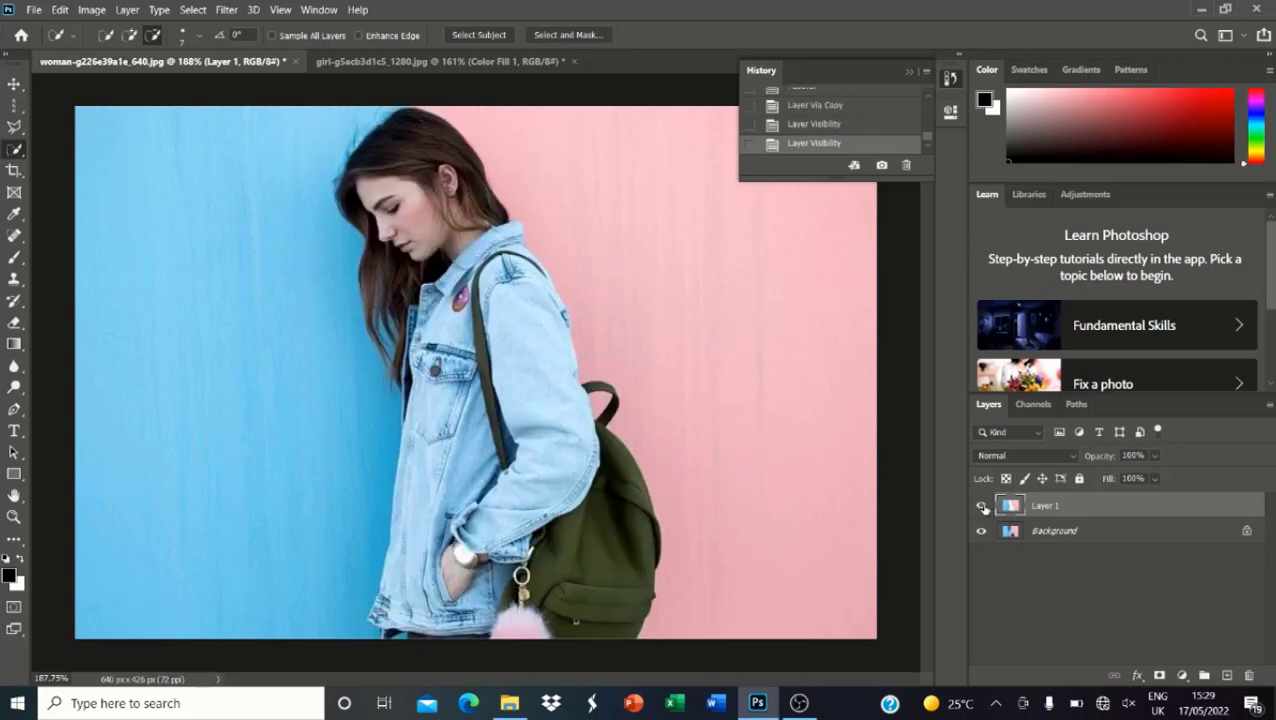
Step: Step back through the history to the Feather state, undoing the layer copy and visibility changes
left_click(826, 124)
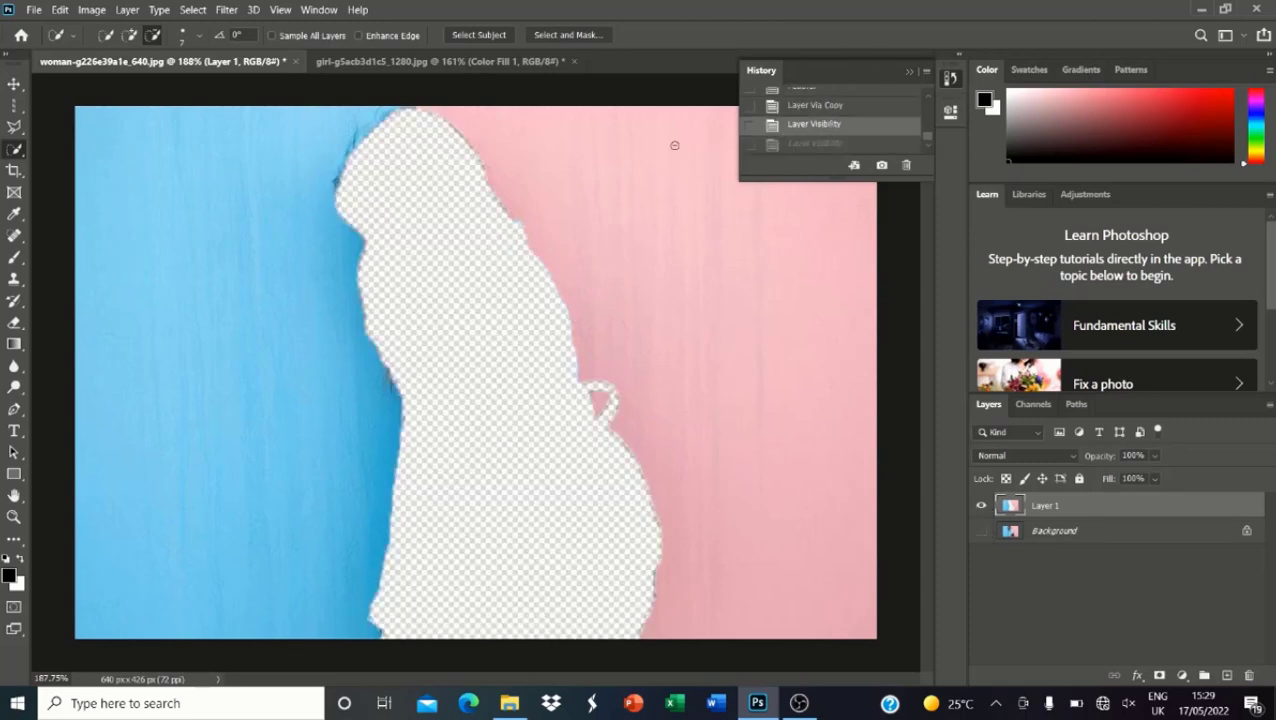
left_click(800, 106)
scroll(817, 120, "up", 1)
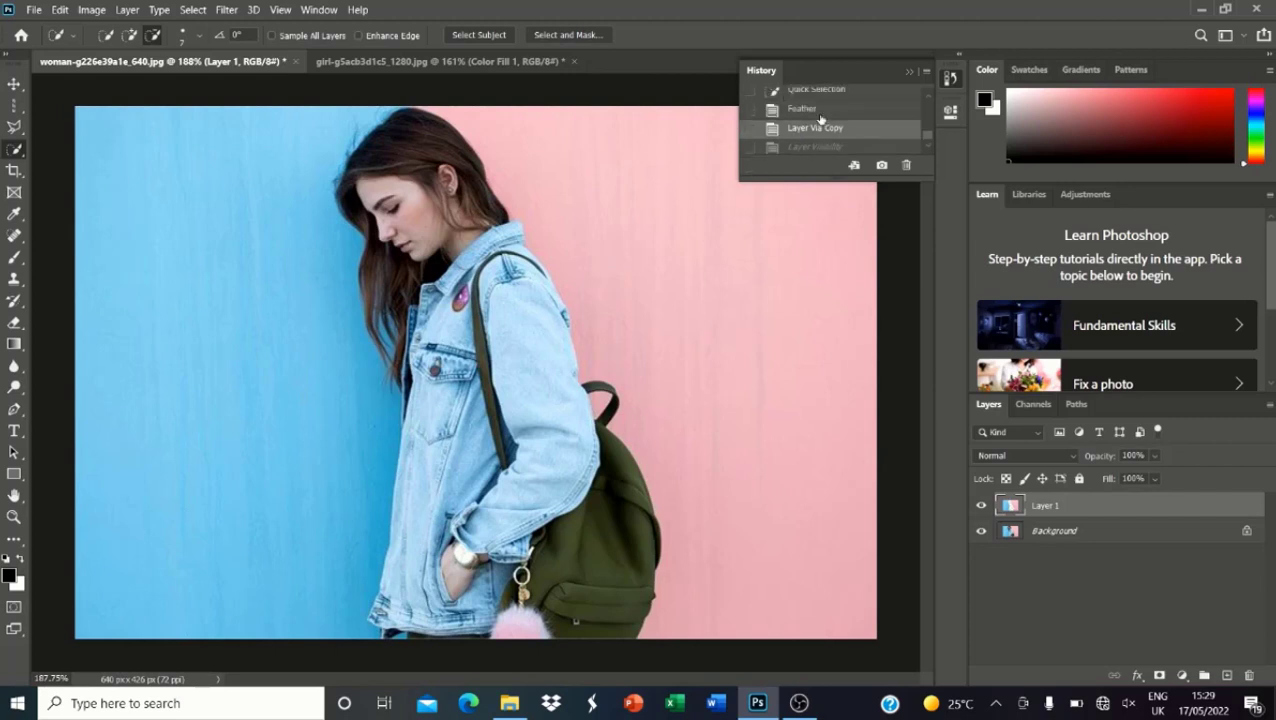
left_click(817, 110)
Step: Invert the feathered selection, copy the woman to a new layer and hide the Background layer
right_click(603, 263)
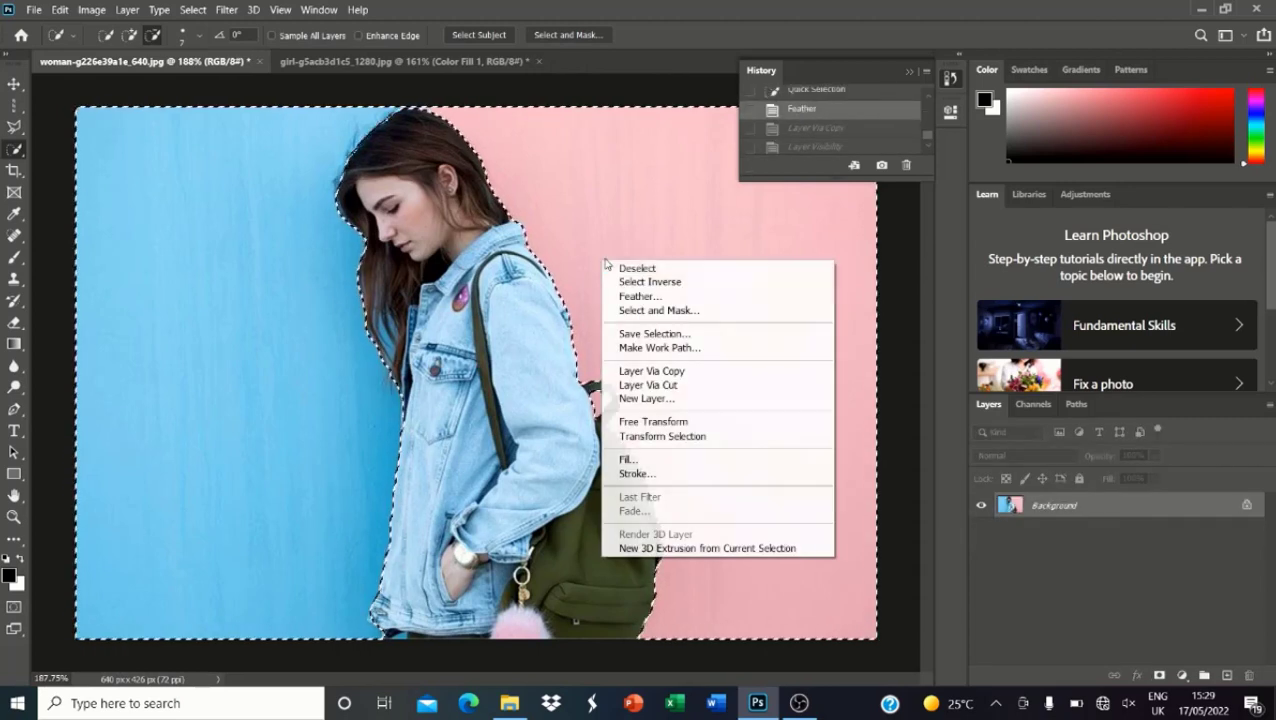
left_click(640, 282)
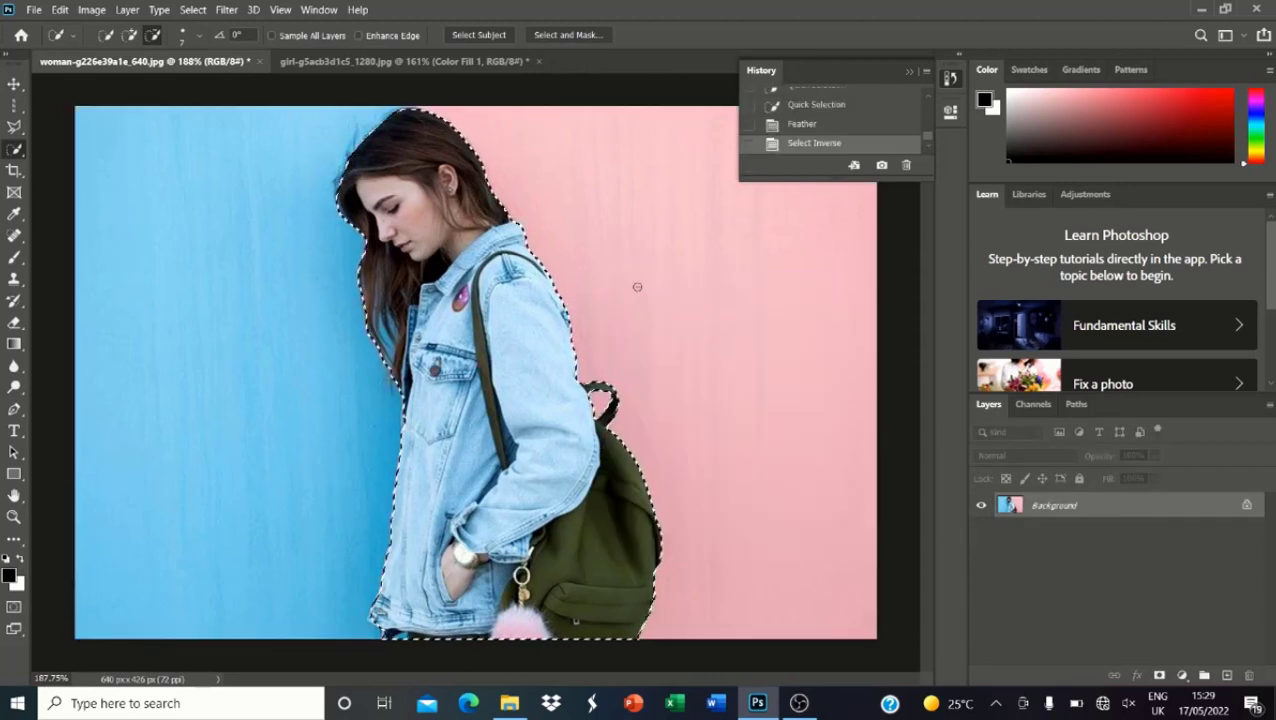
right_click(583, 238)
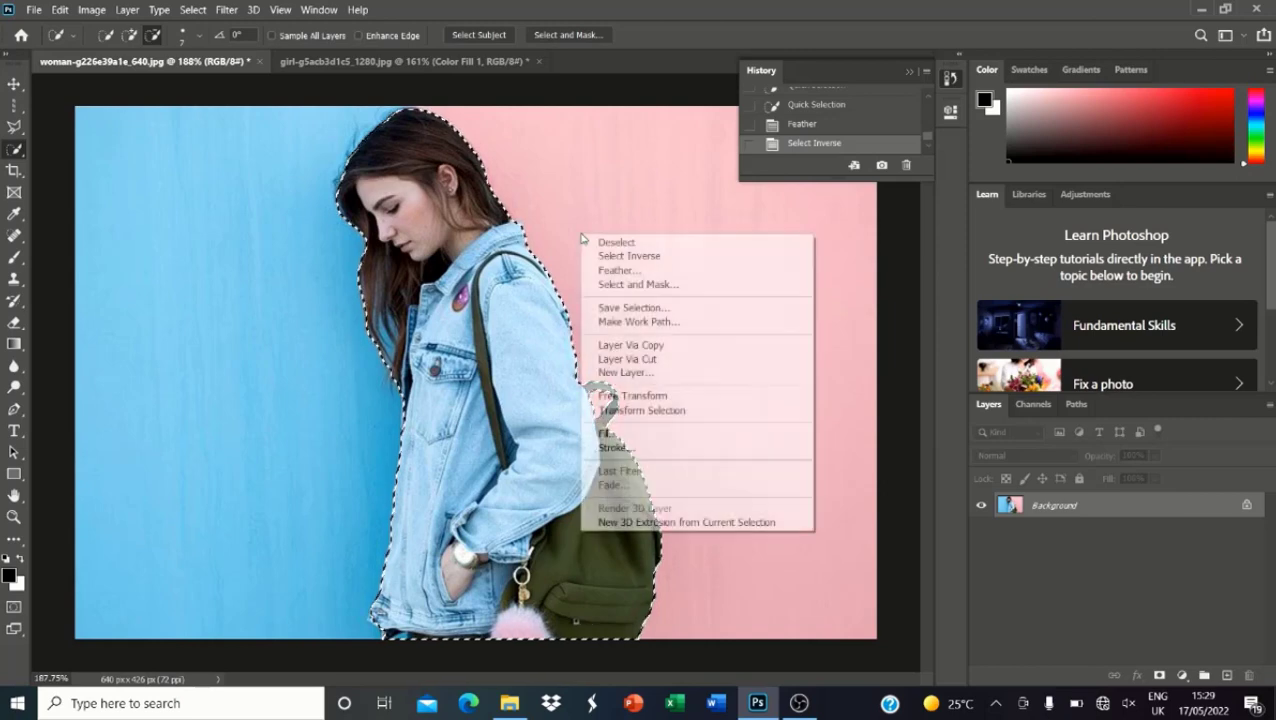
left_click(659, 347)
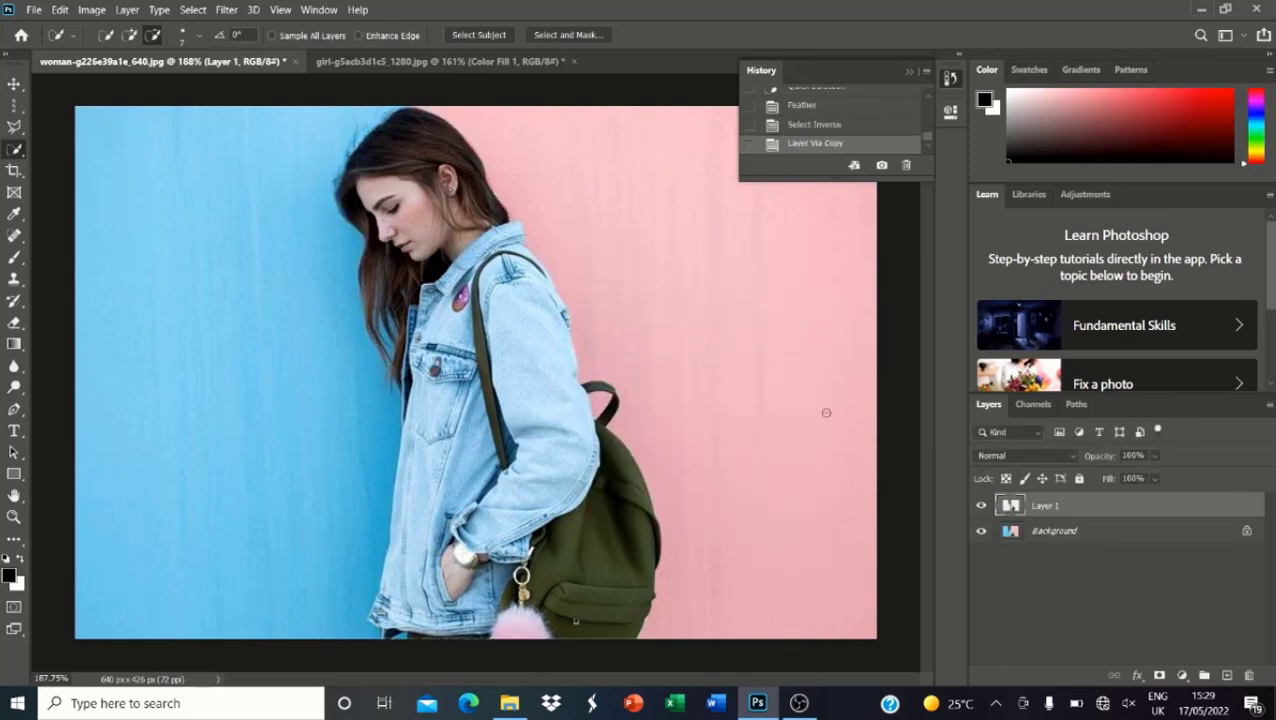
left_click(981, 531)
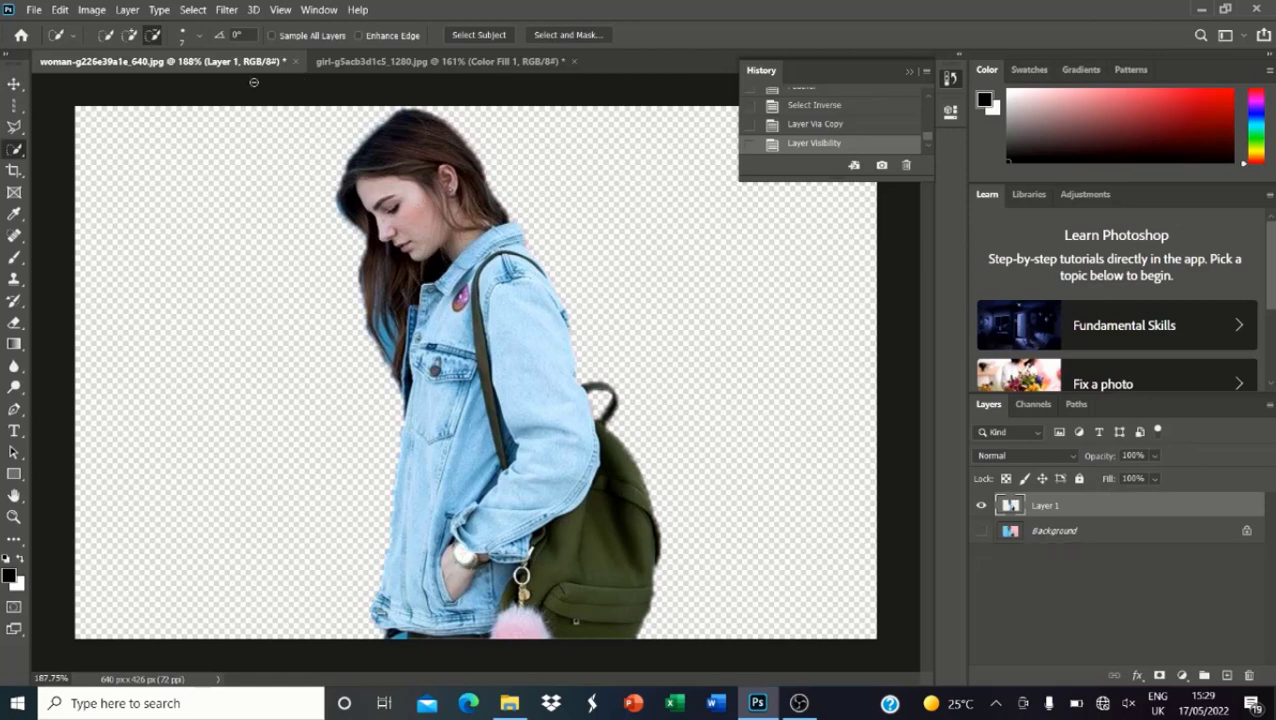
Step: Activate the Magic Wand Tool and rename the woman's cutout layer as Quick
right_click(15, 150)
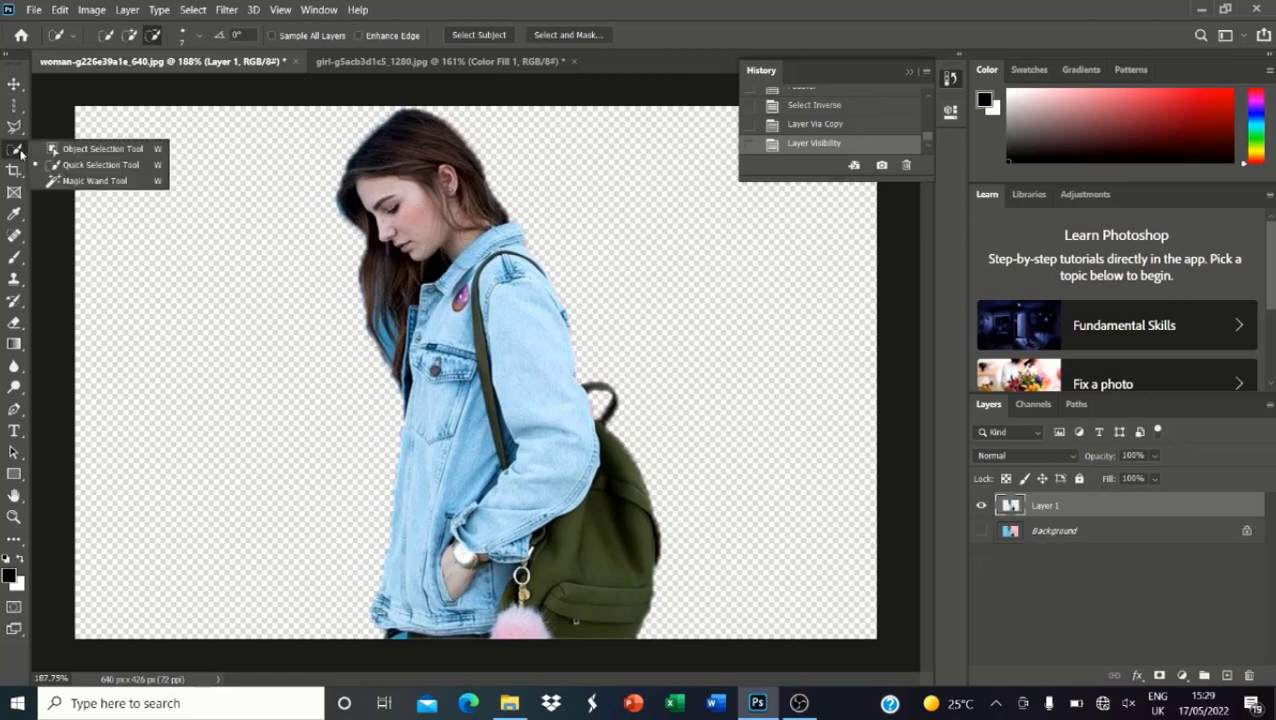
left_click(90, 181)
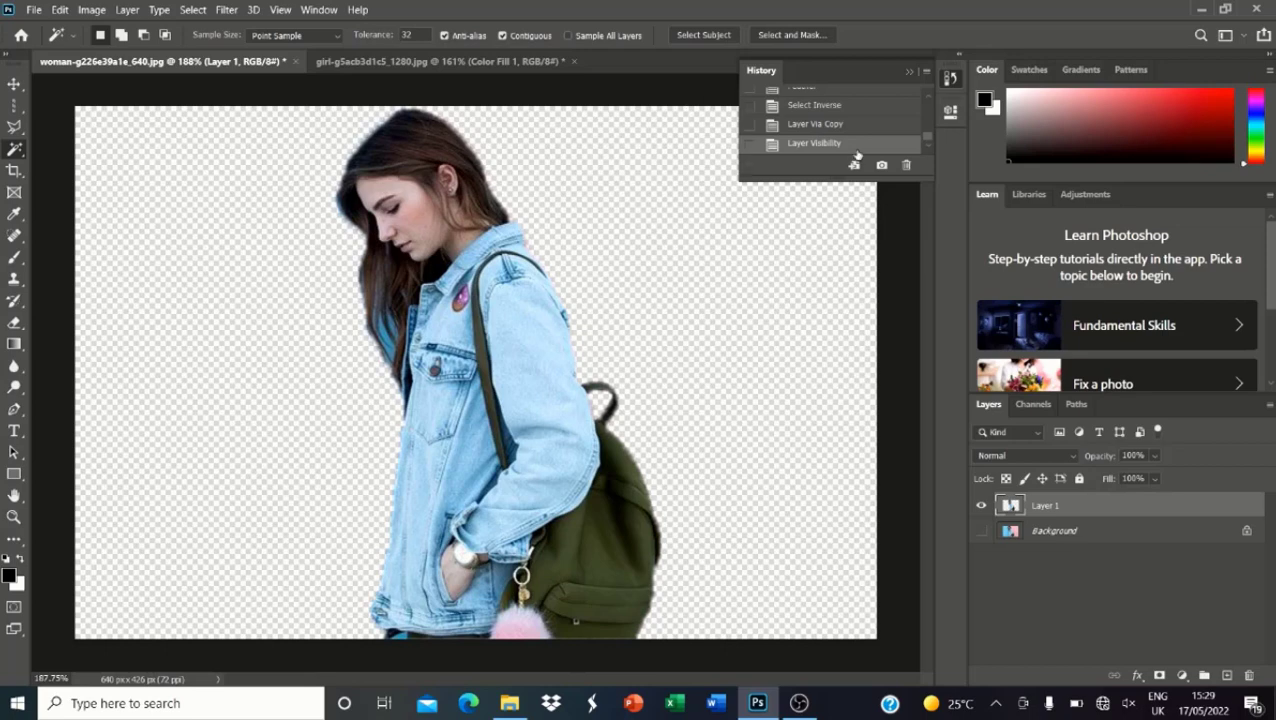
scroll(857, 150, "up", 15)
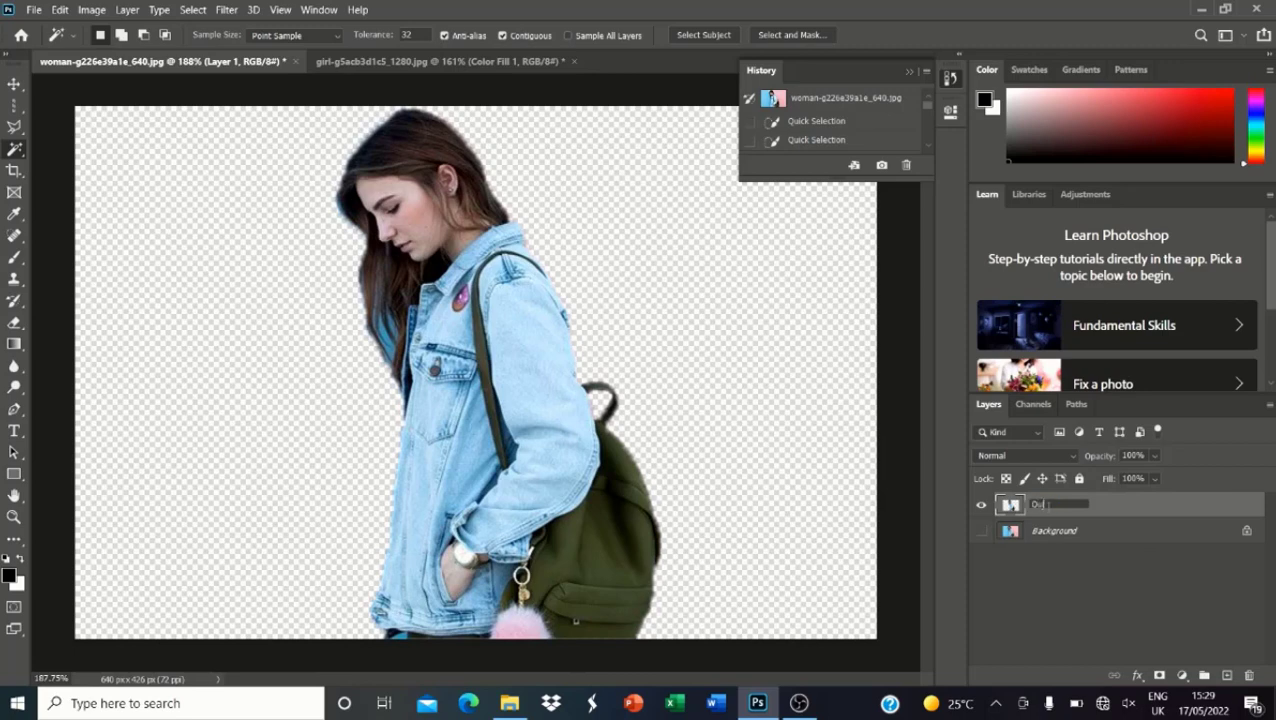
key("Return")
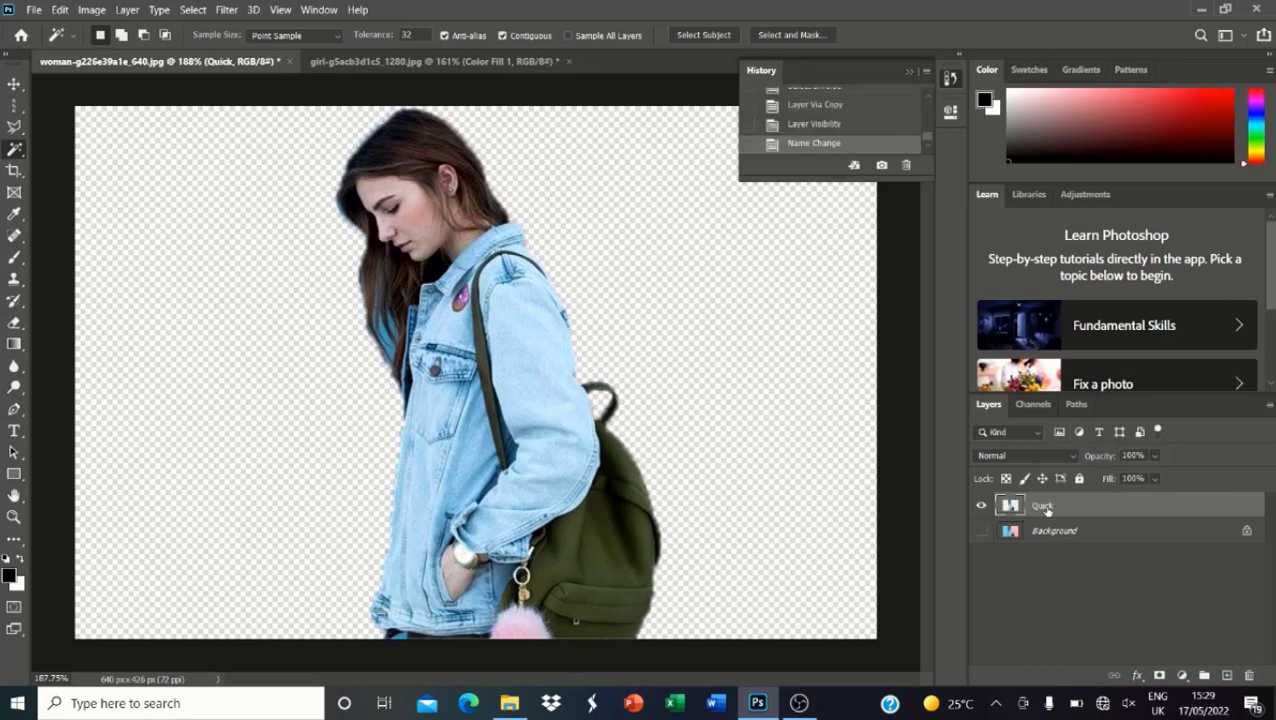
Step: Hide the Quick layer, then show and select the Background layer
left_click(980, 506)
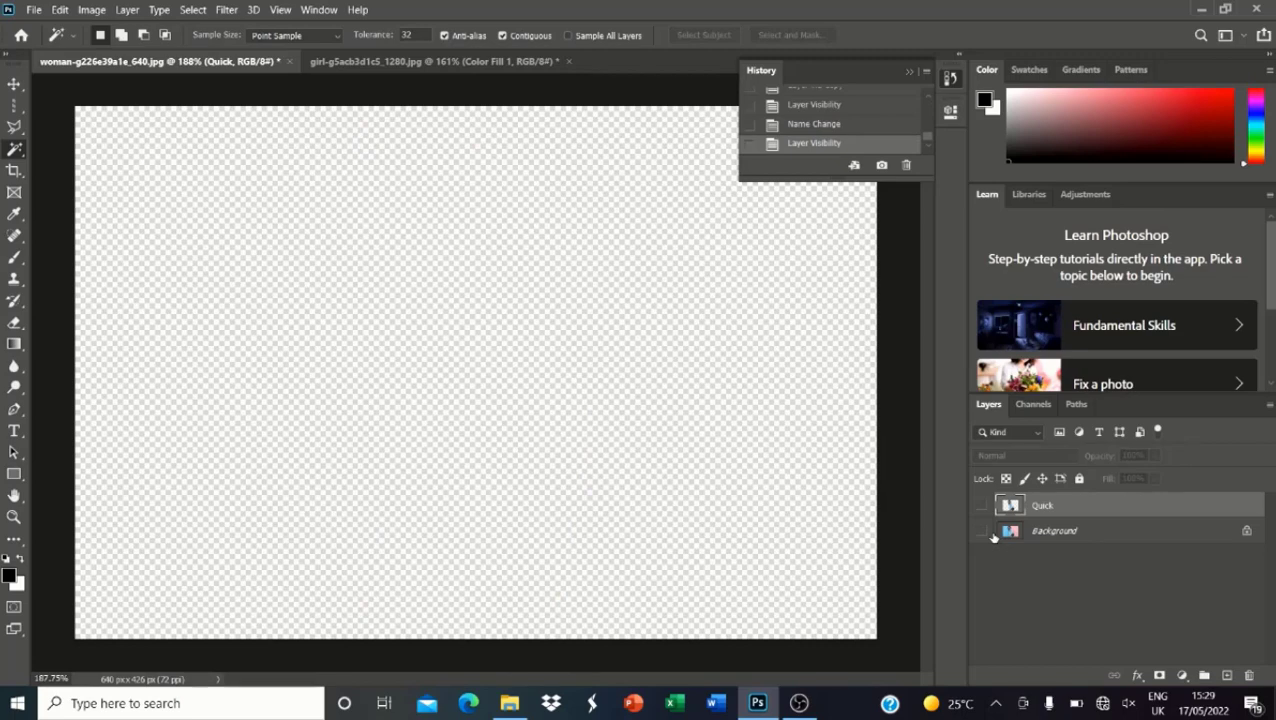
left_click(981, 531)
left_click(1054, 538)
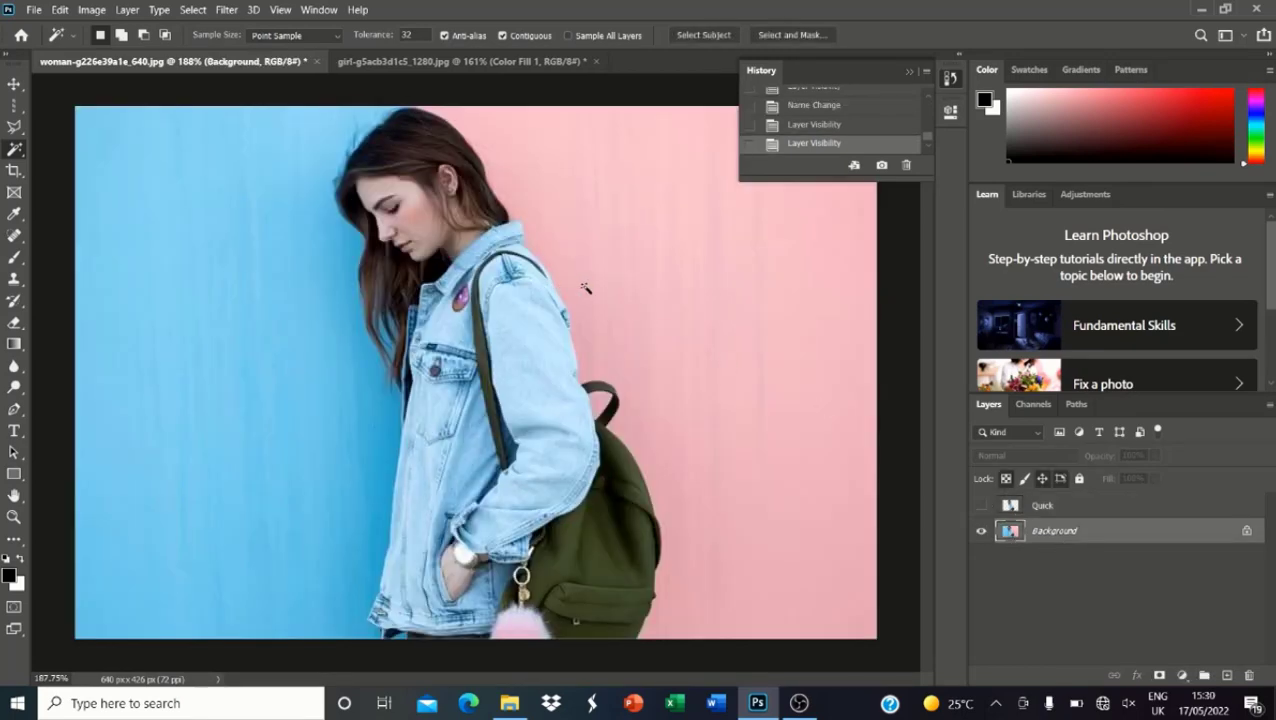
Step: Sample the pink wall and the blue wall with the Magic Wand, finishing with a selection of the blue wall
left_click(684, 237)
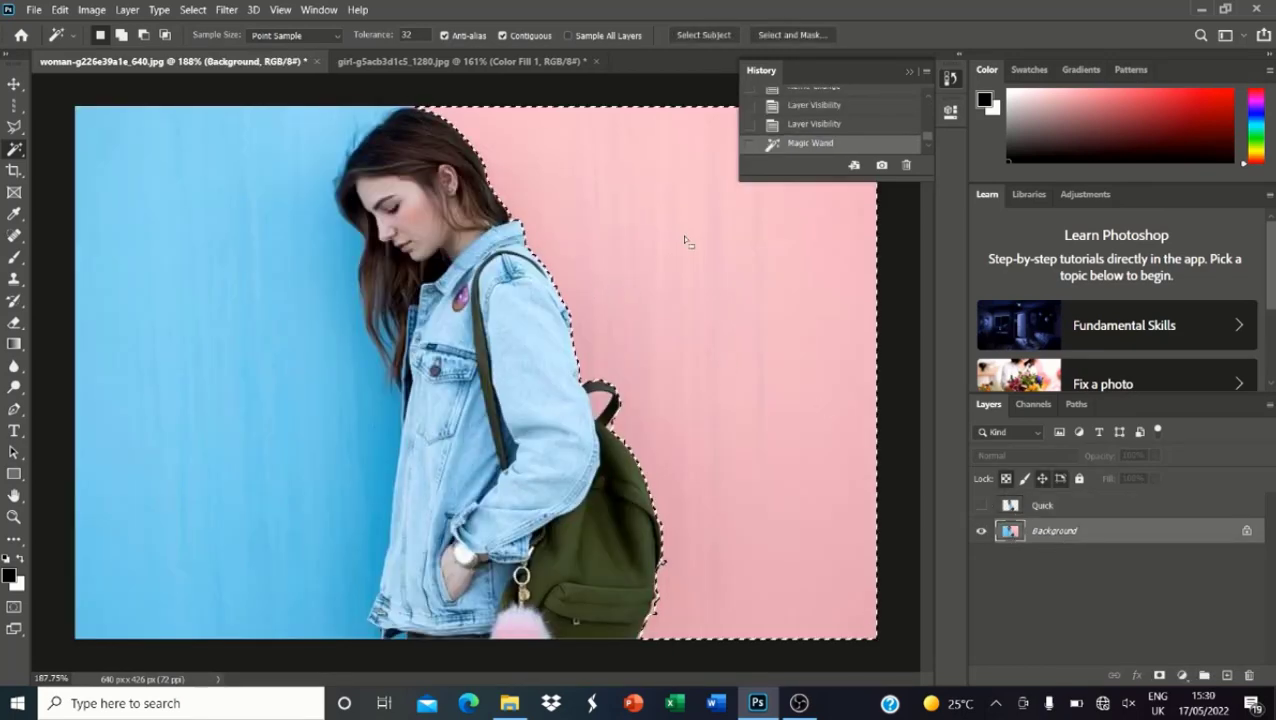
left_click(247, 235)
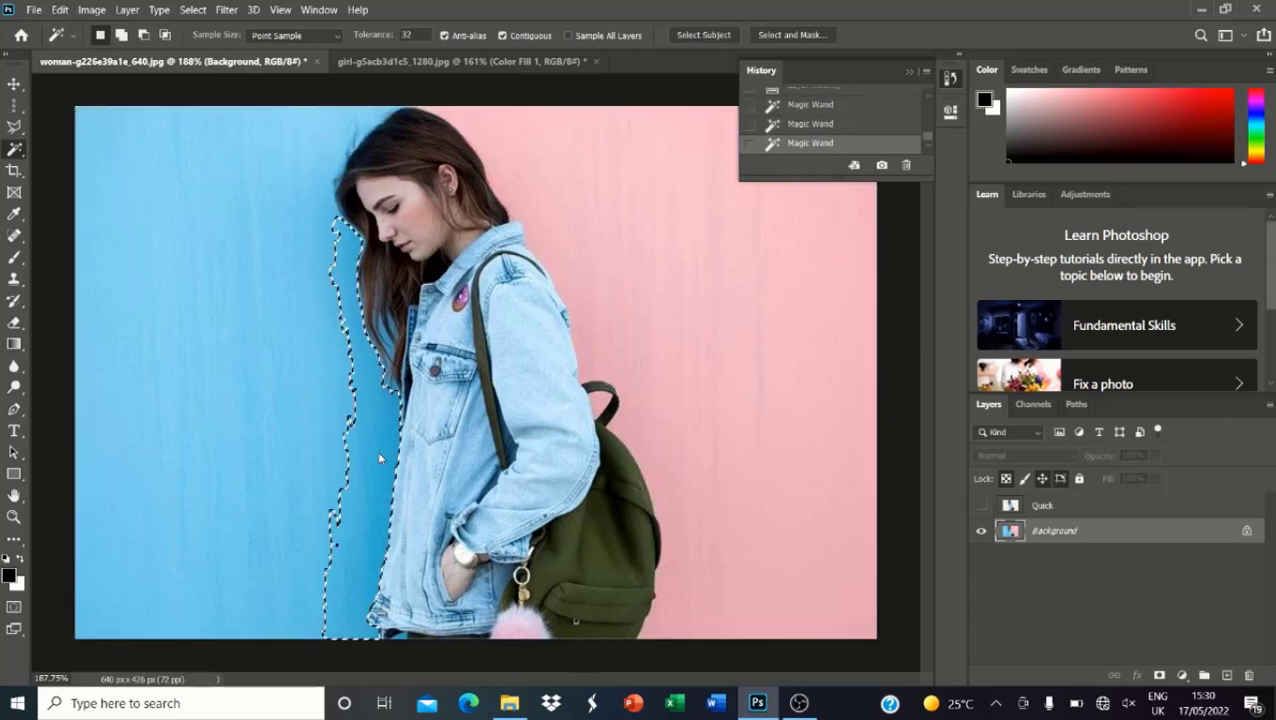
left_click(336, 455)
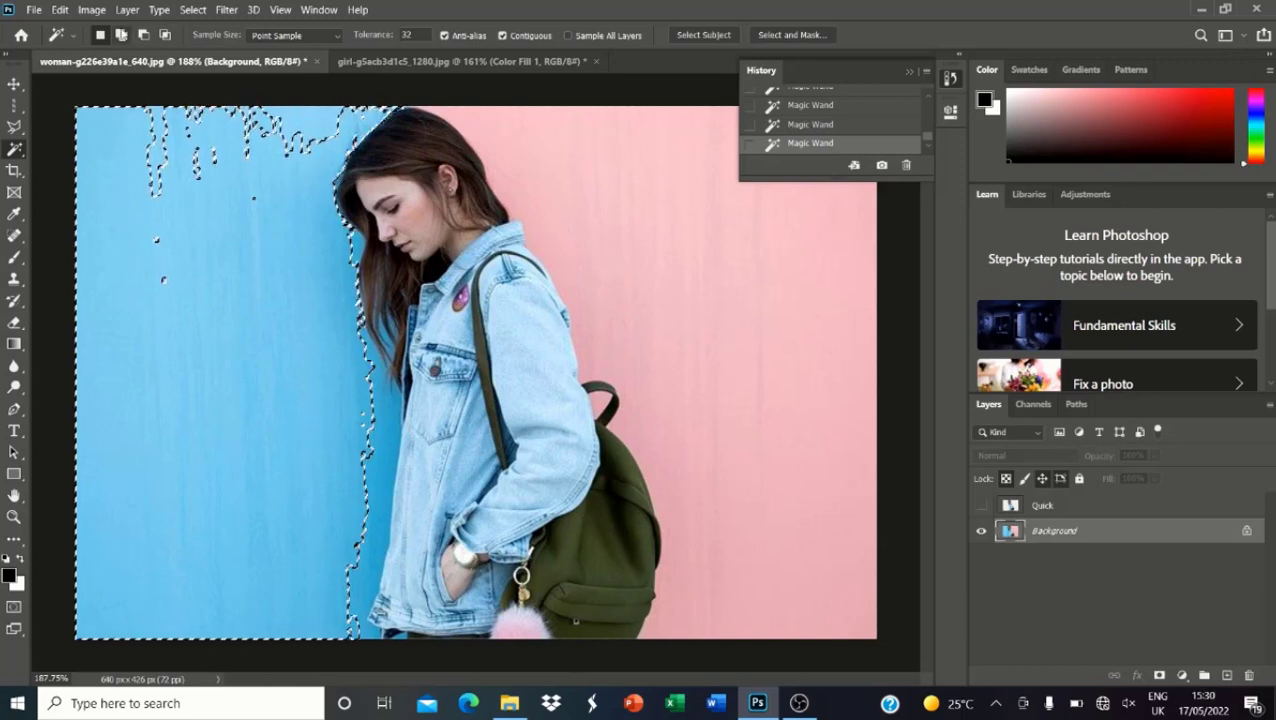
Step: Switch the Magic Wand to adding and include the remaining blue areas and the pink wall in the selection
left_click(121, 36)
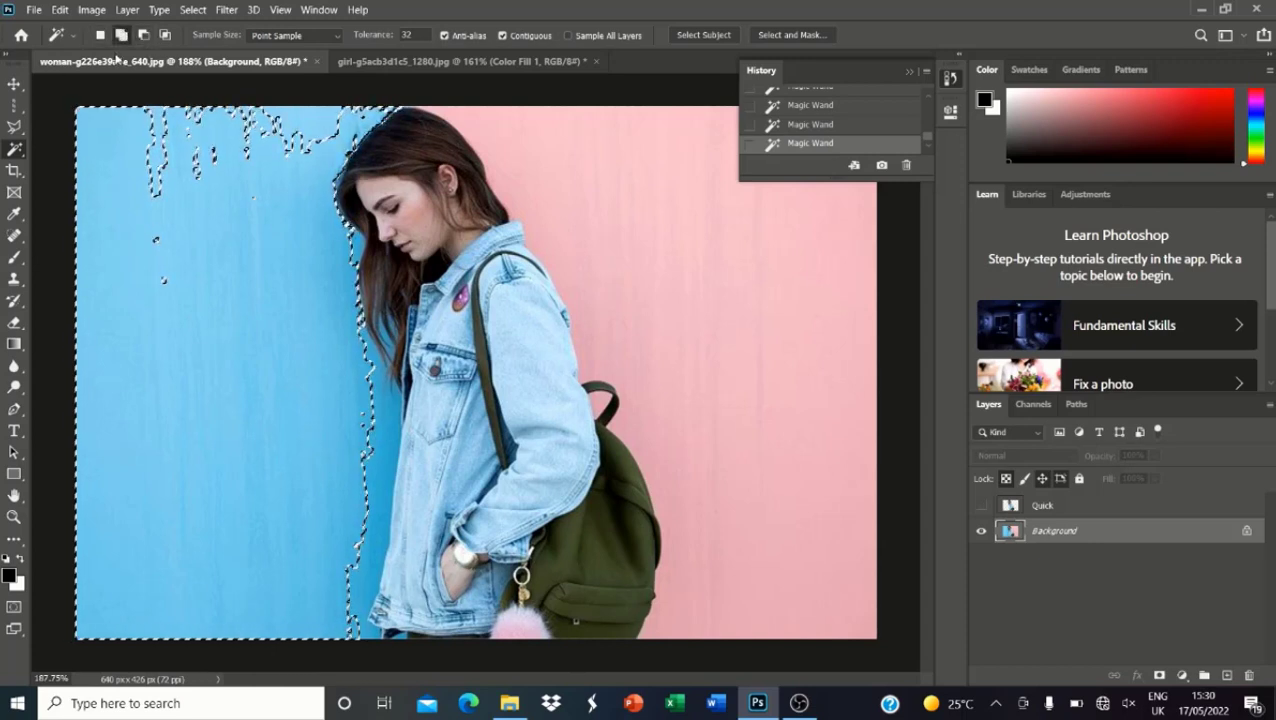
left_click(300, 125)
left_click(490, 148)
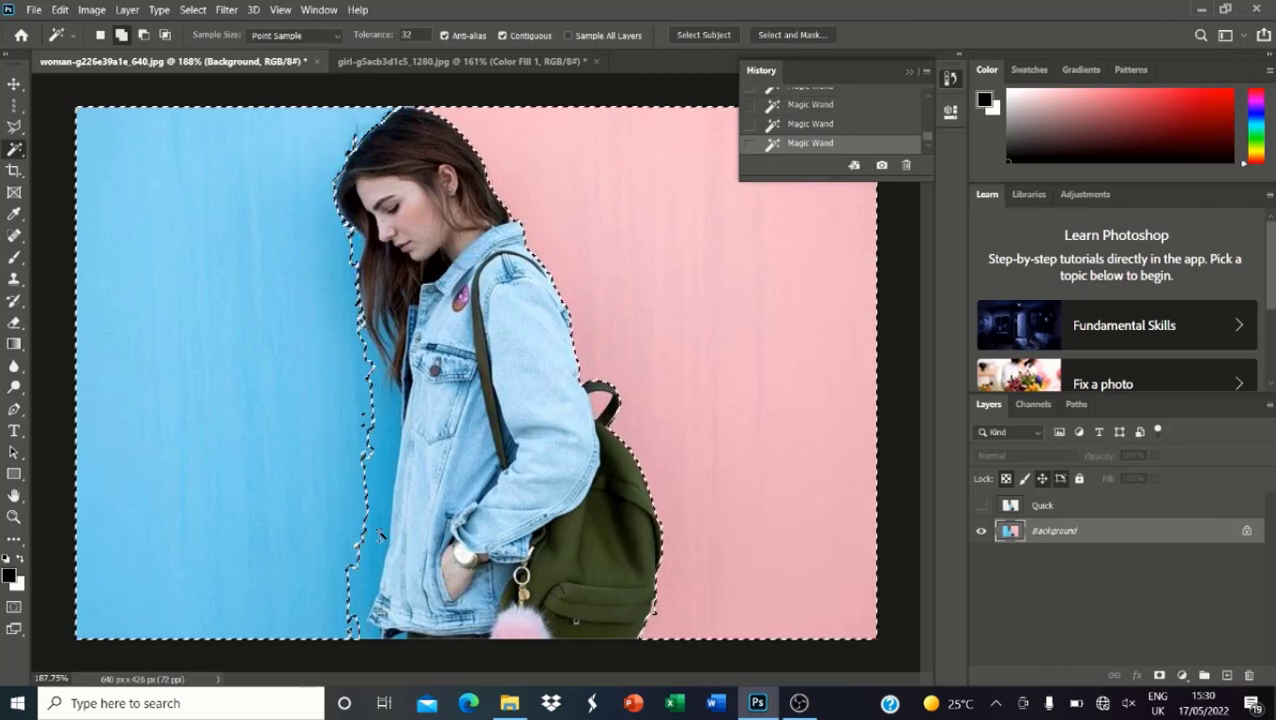
left_click(377, 482)
Step: Add the small blue gaps between the hair strands and the leftover patches beside the woman's head to the selection
scroll(379, 318, "up", 3)
scroll(379, 318, "up", 5)
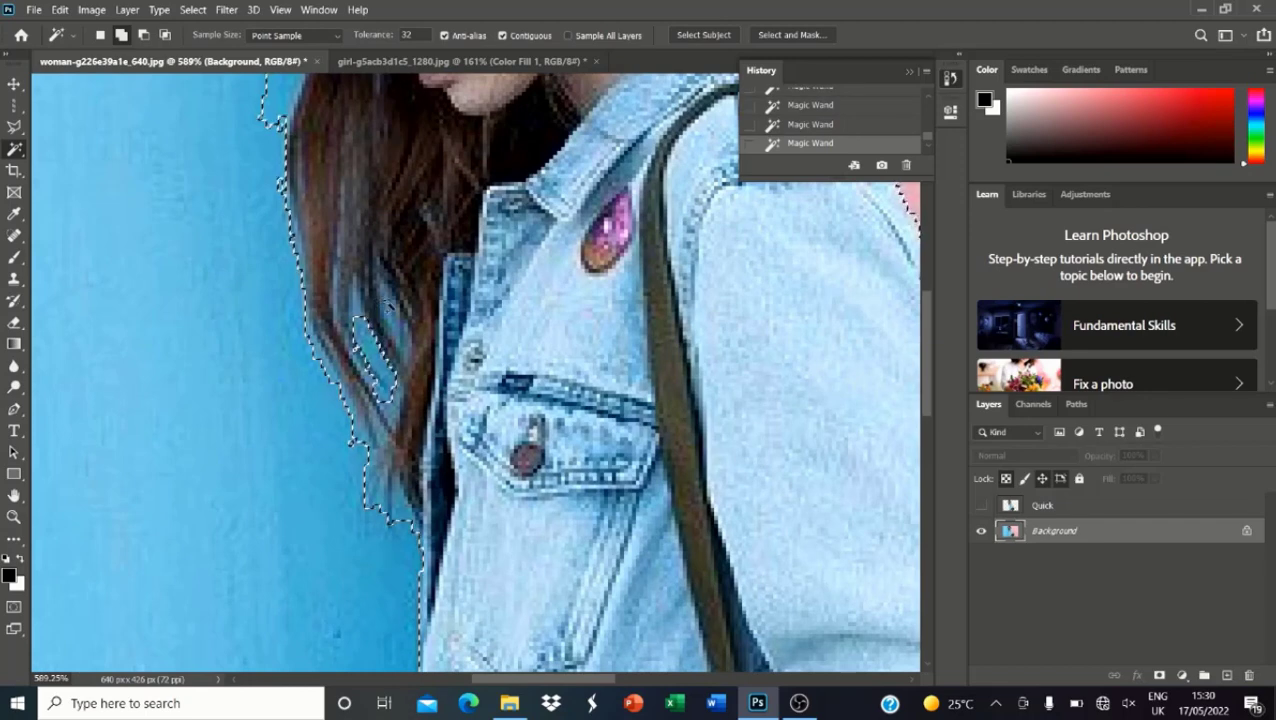
scroll(398, 513, "down", 4)
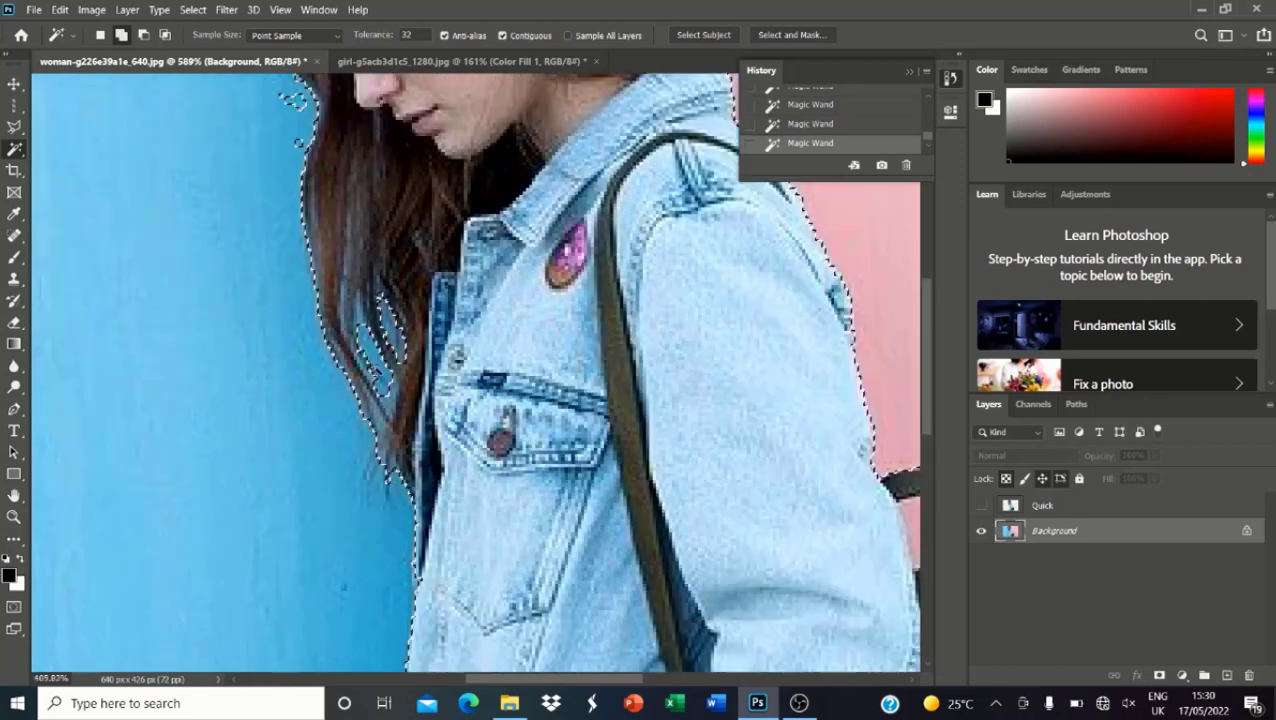
scroll(340, 252, "up", 5)
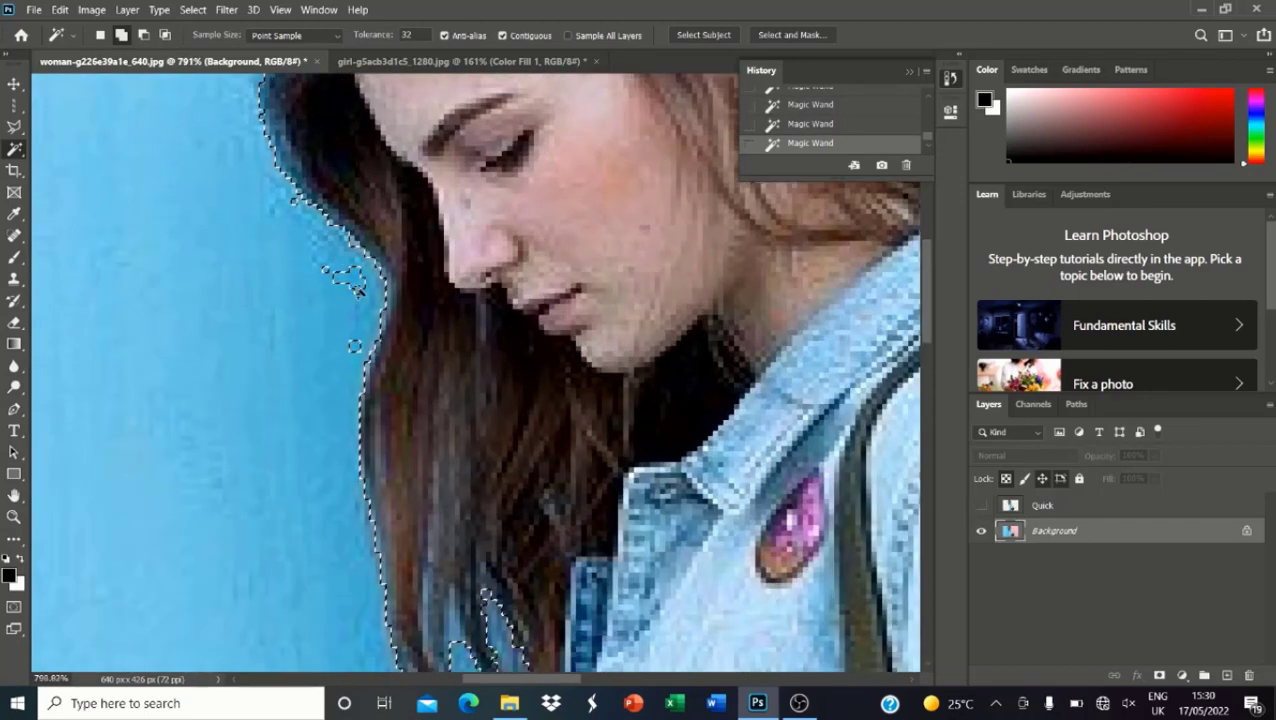
scroll(355, 265, "down", 4)
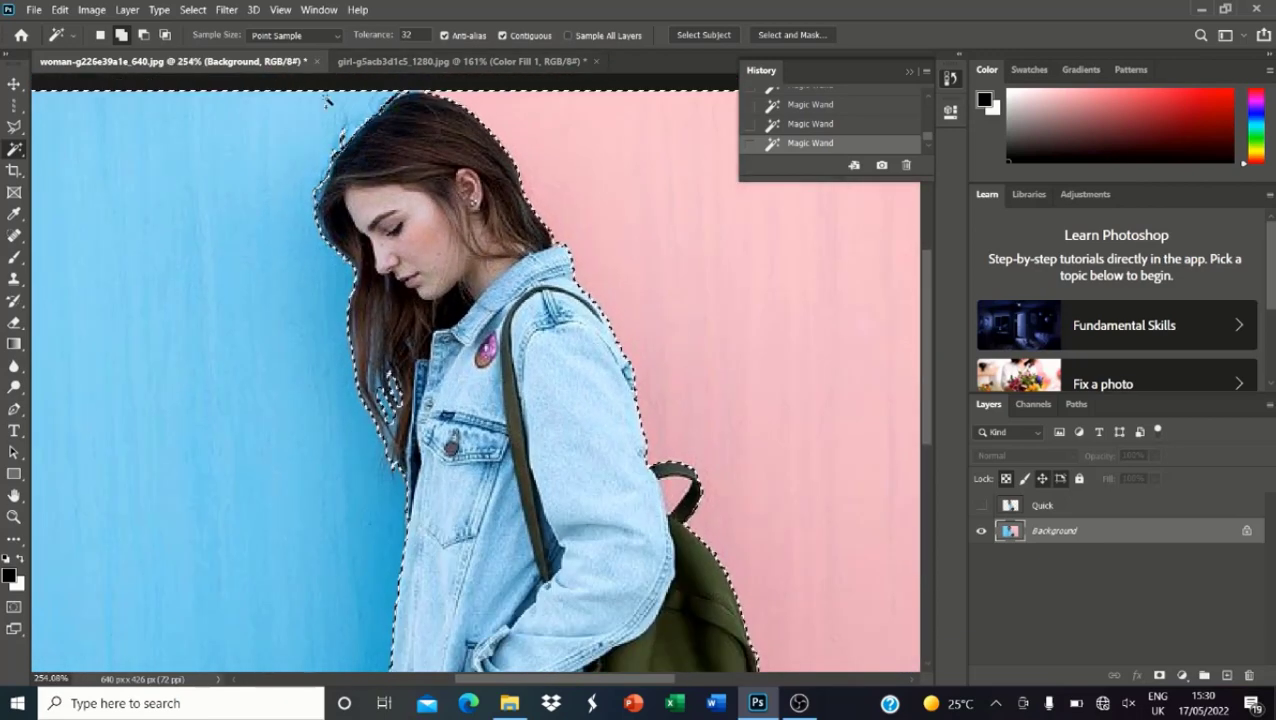
scroll(342, 150, "up", 3)
left_click(357, 172)
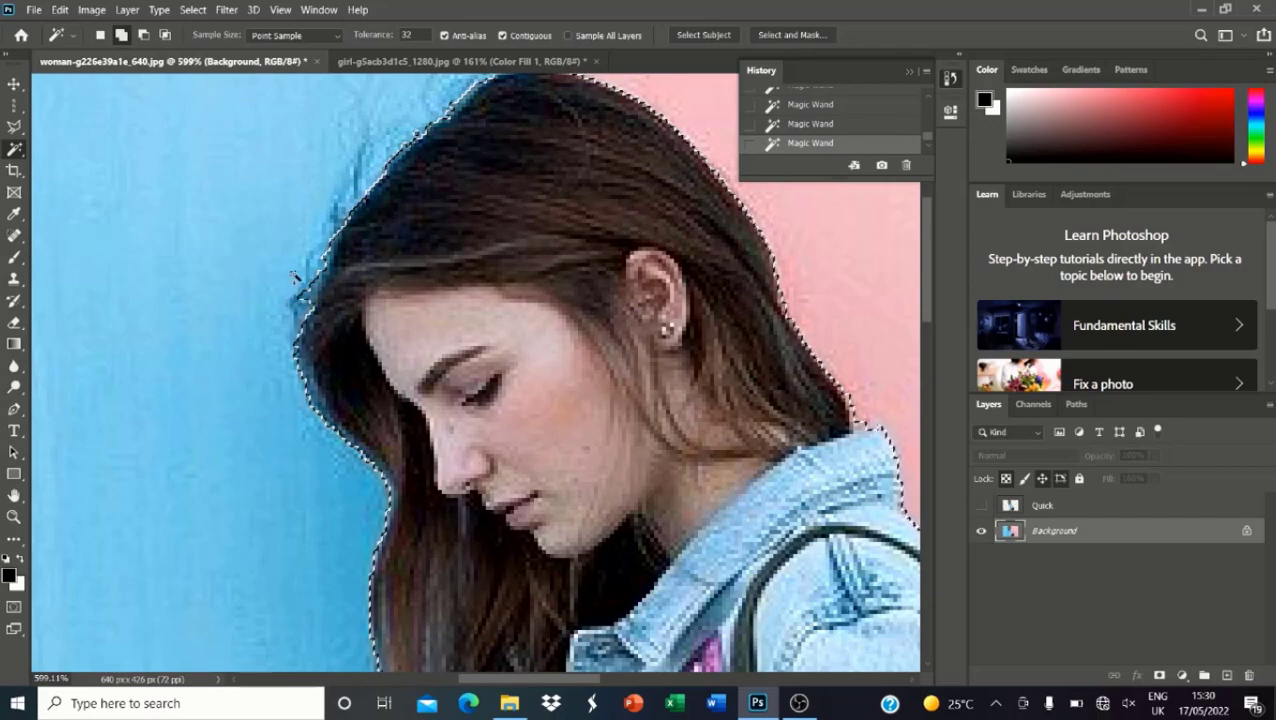
Step: Feather the background selection with a radius of 0.5 pixels
scroll(320, 198, "down", 2)
scroll(318, 197, "down", 3)
scroll(603, 410, "up", 3)
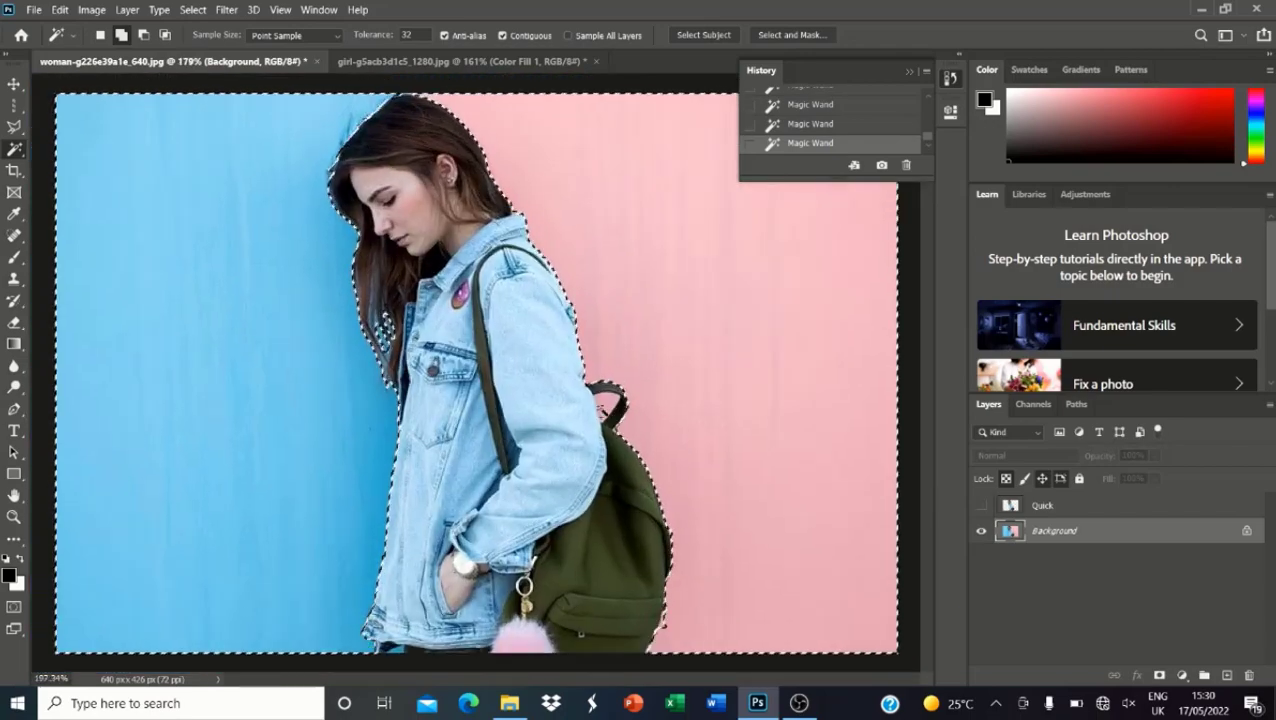
scroll(603, 410, "down", 4)
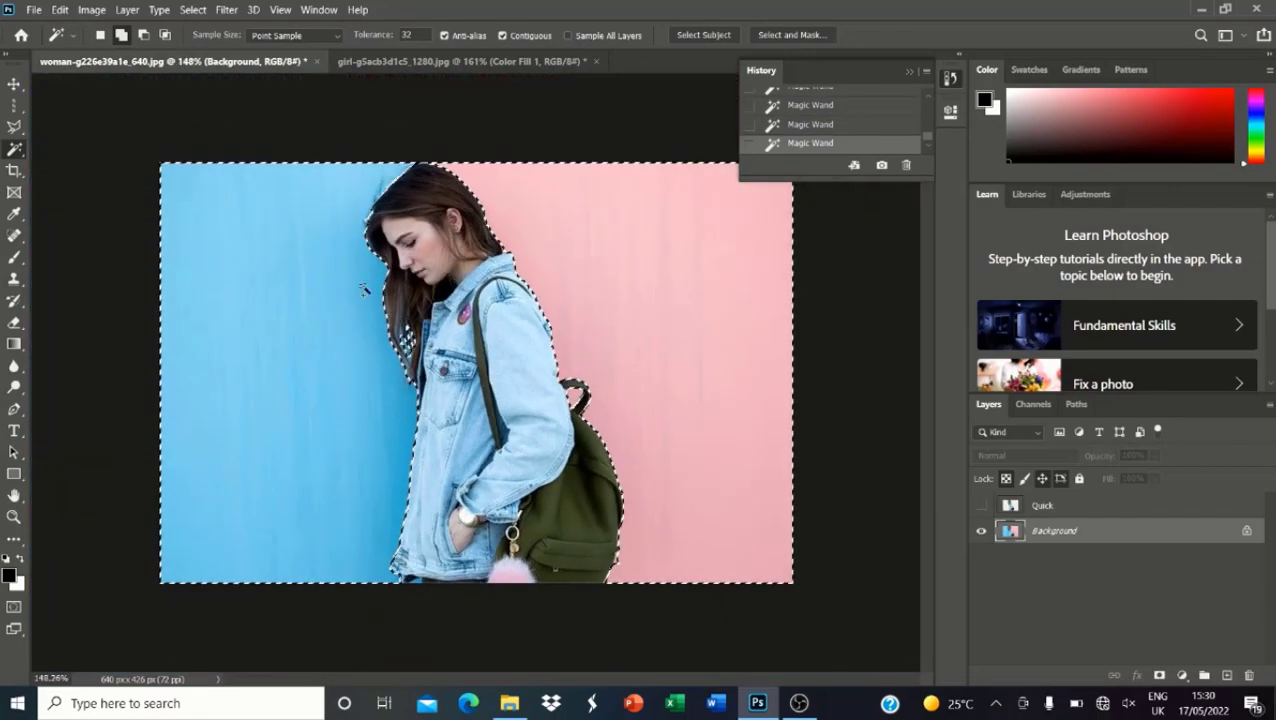
scroll(535, 373, "up", 3)
right_click(540, 305)
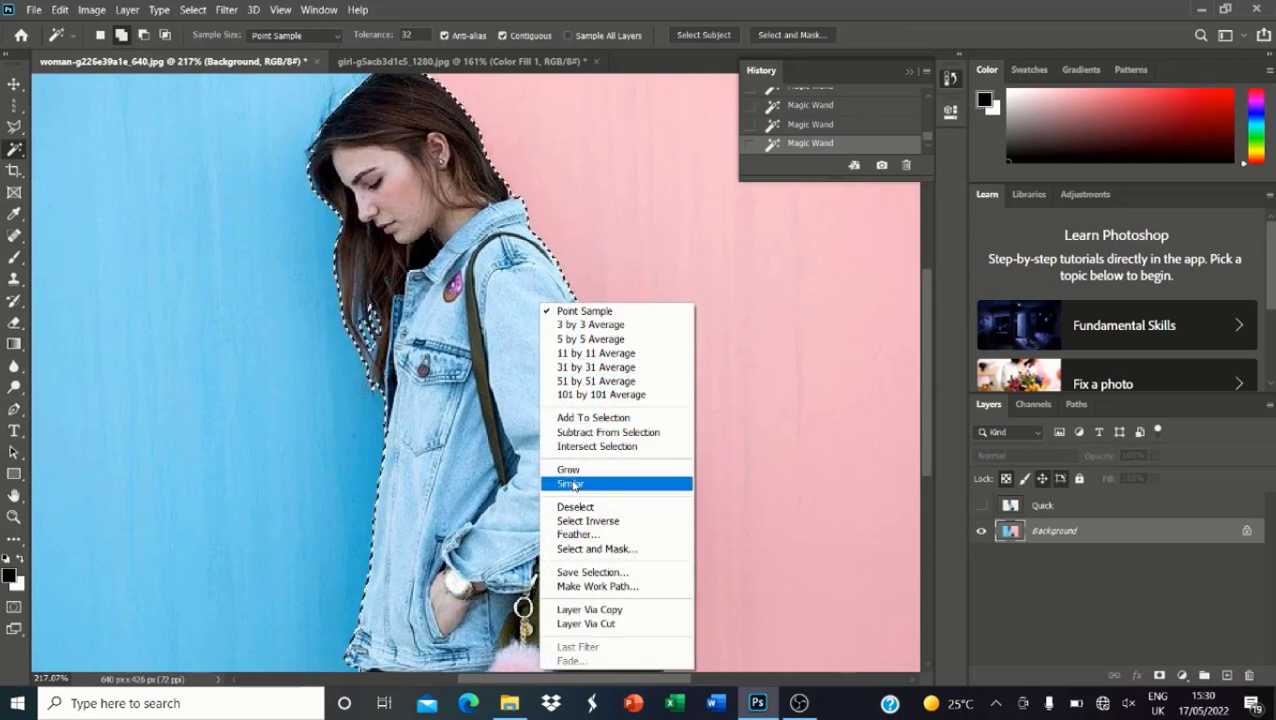
left_click(579, 533)
key("Return")
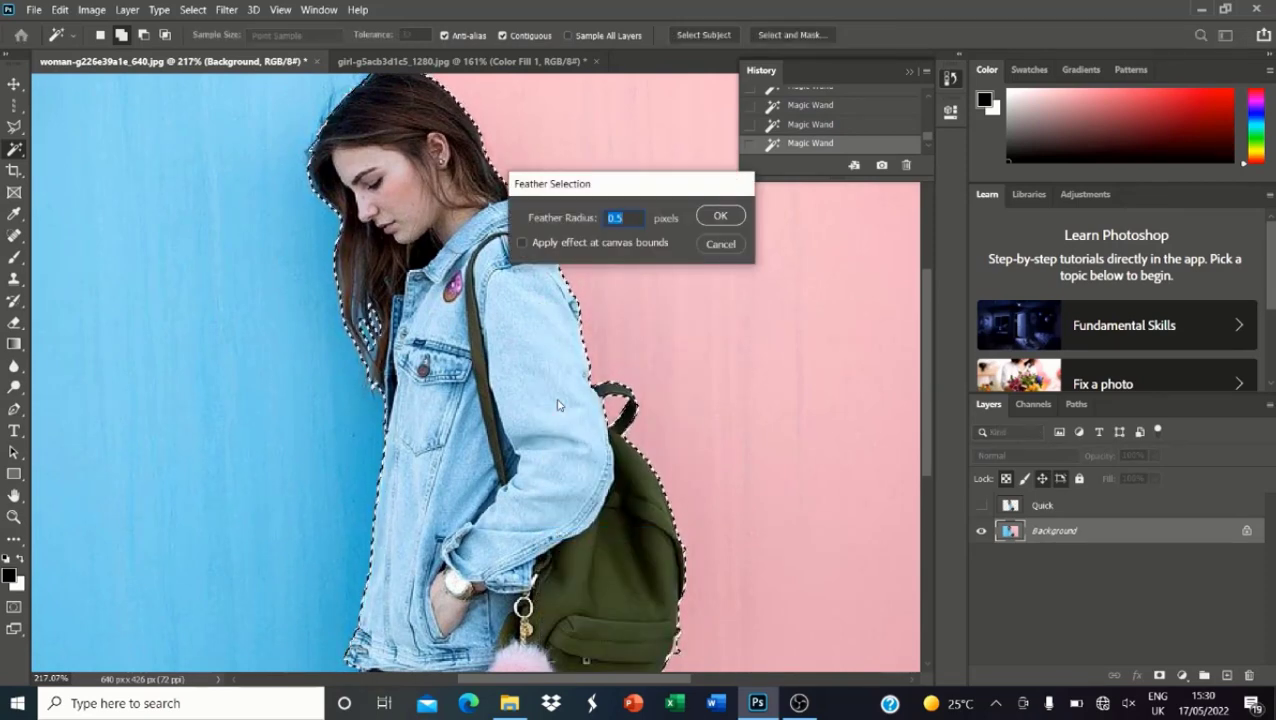
Step: Open the selection in Select and Mask and set Shift Edge to -55%
right_click(529, 279)
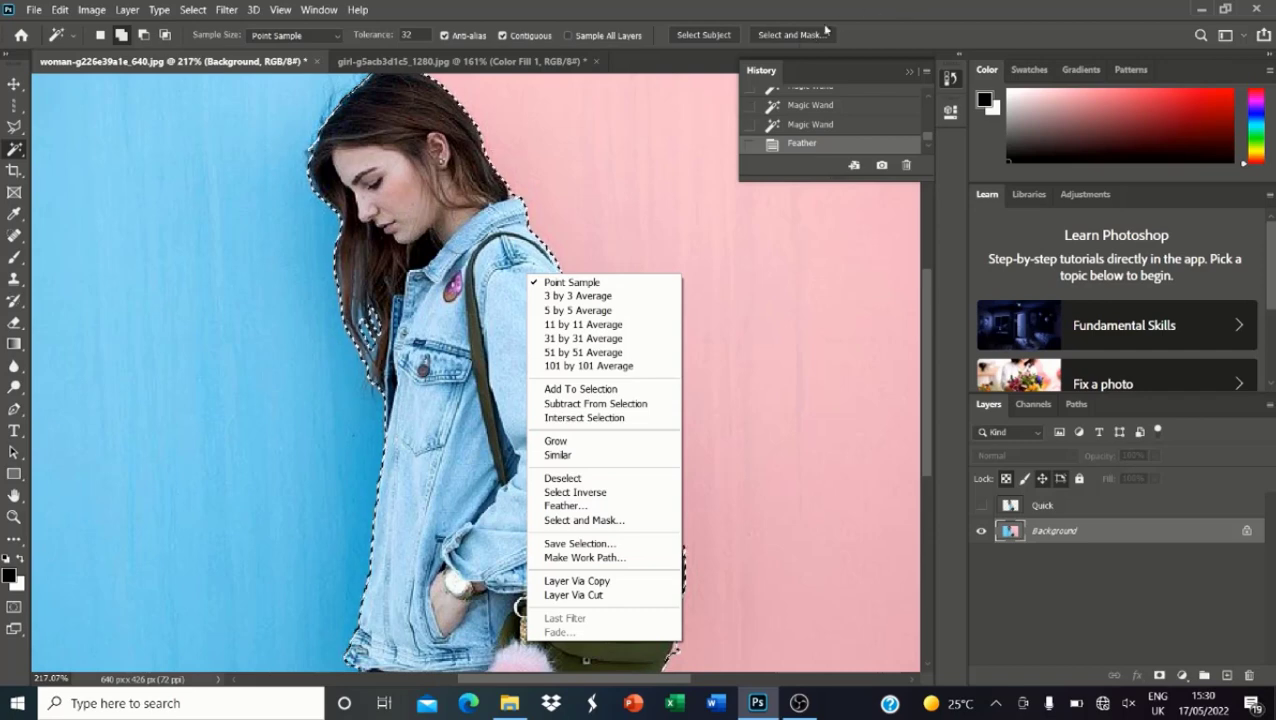
left_click(783, 42)
left_click(783, 36)
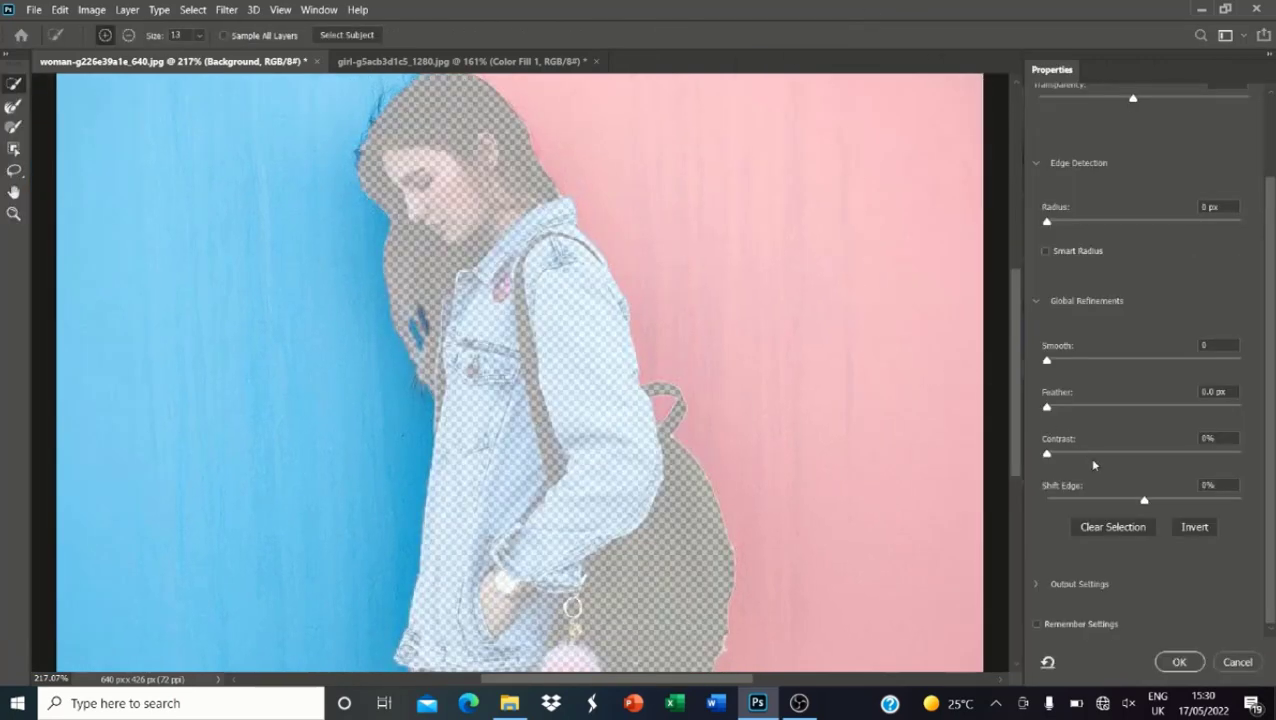
left_click_drag(1136, 506, 1109, 502)
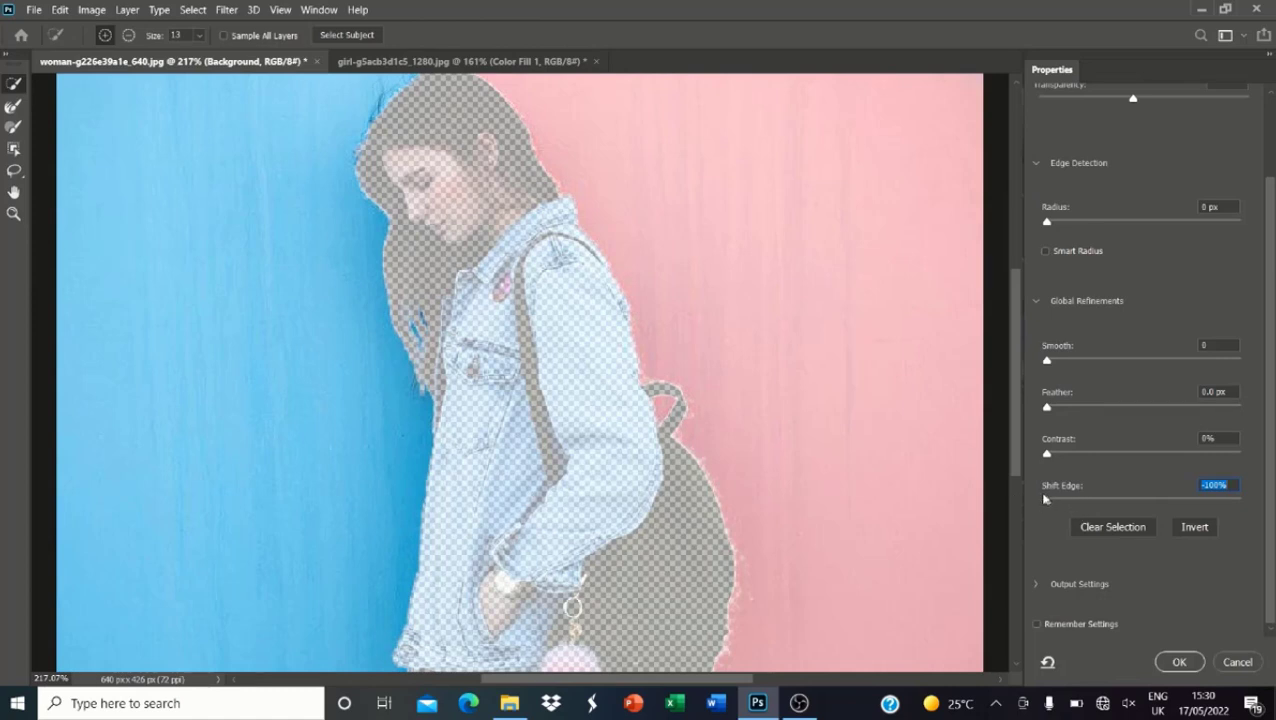
left_click_drag(1047, 499, 1093, 499)
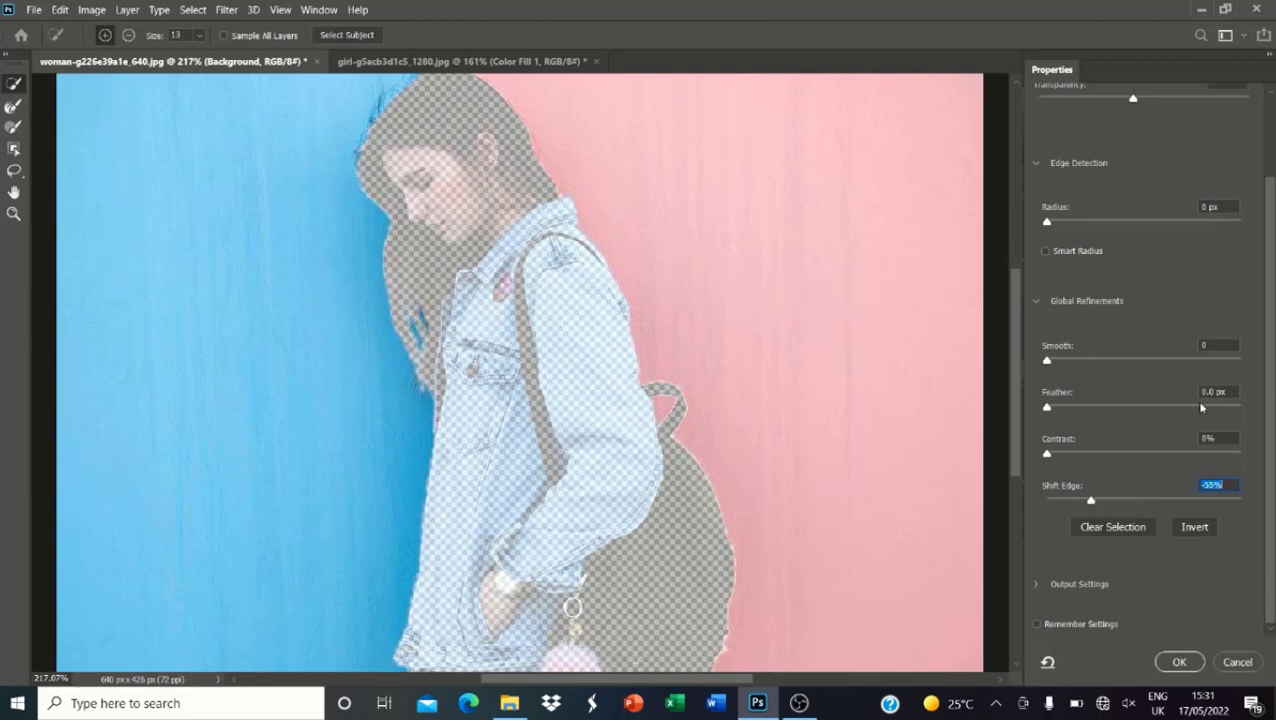
Step: Set the Feather refinement to 0.5 px and apply the Select and Mask changes
left_click(1229, 392)
left_click_drag(1047, 407, 1055, 410)
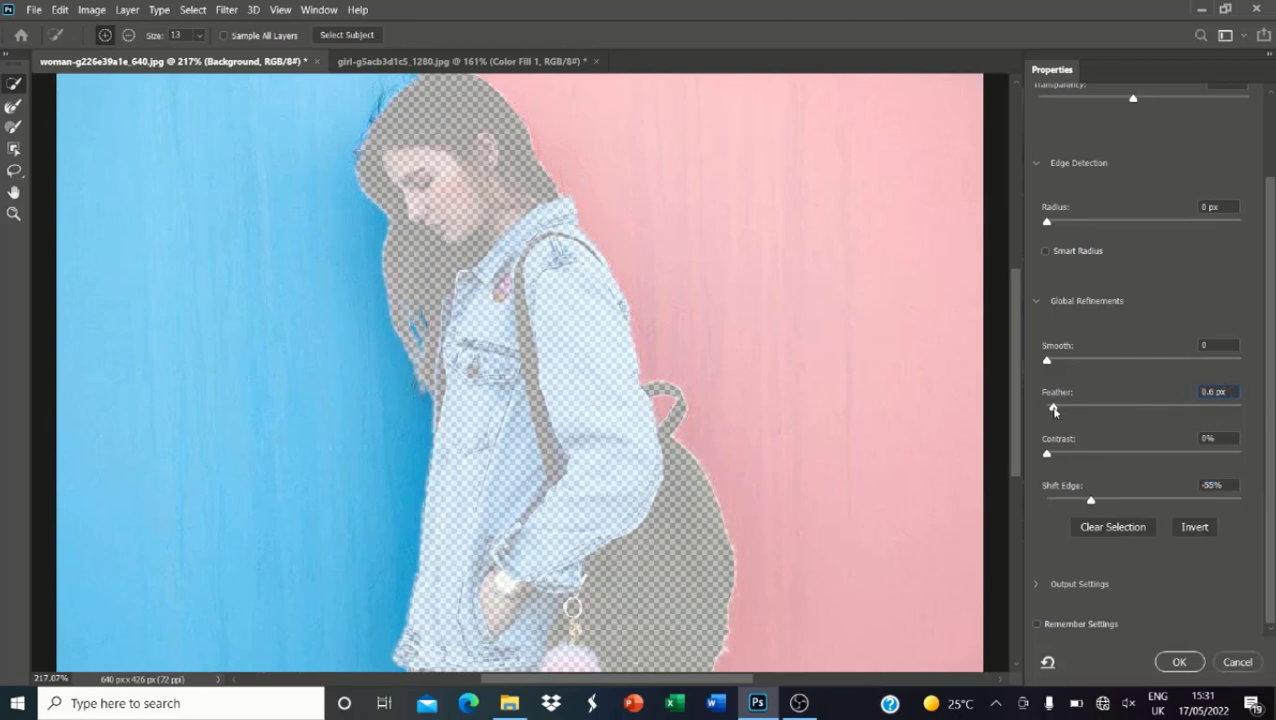
left_click_drag(1052, 410, 1052, 410)
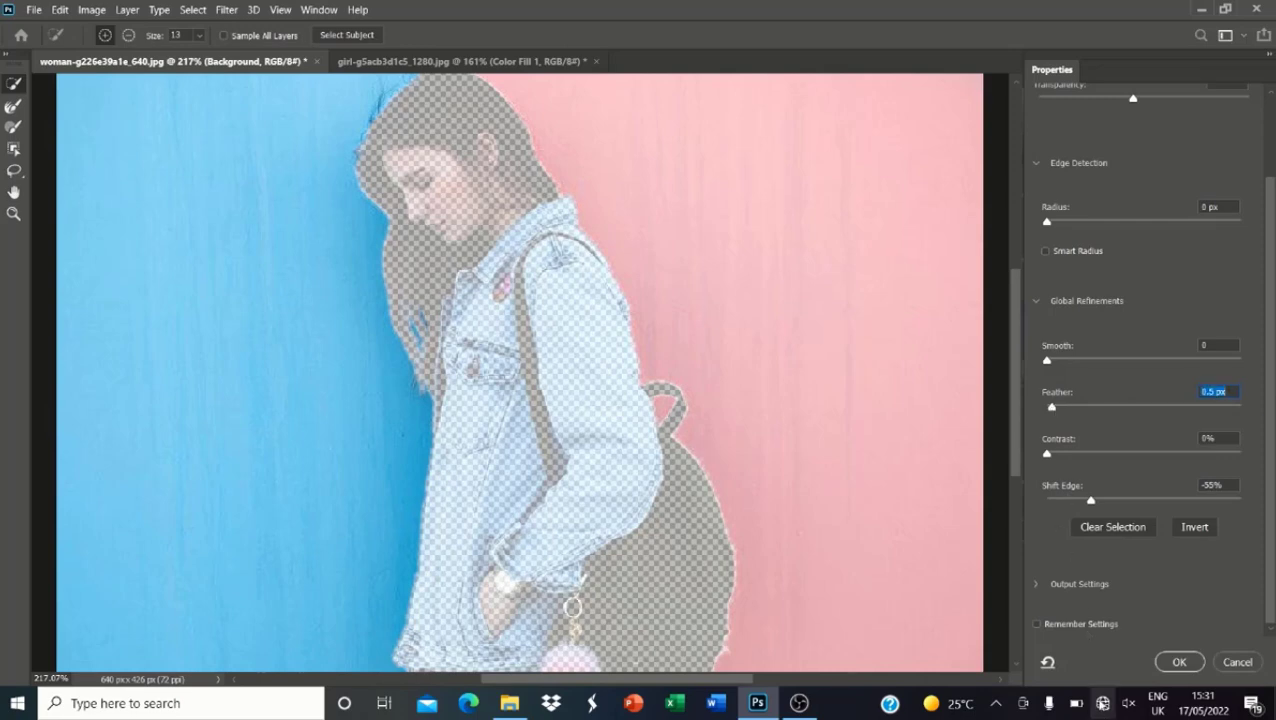
left_click(1178, 662)
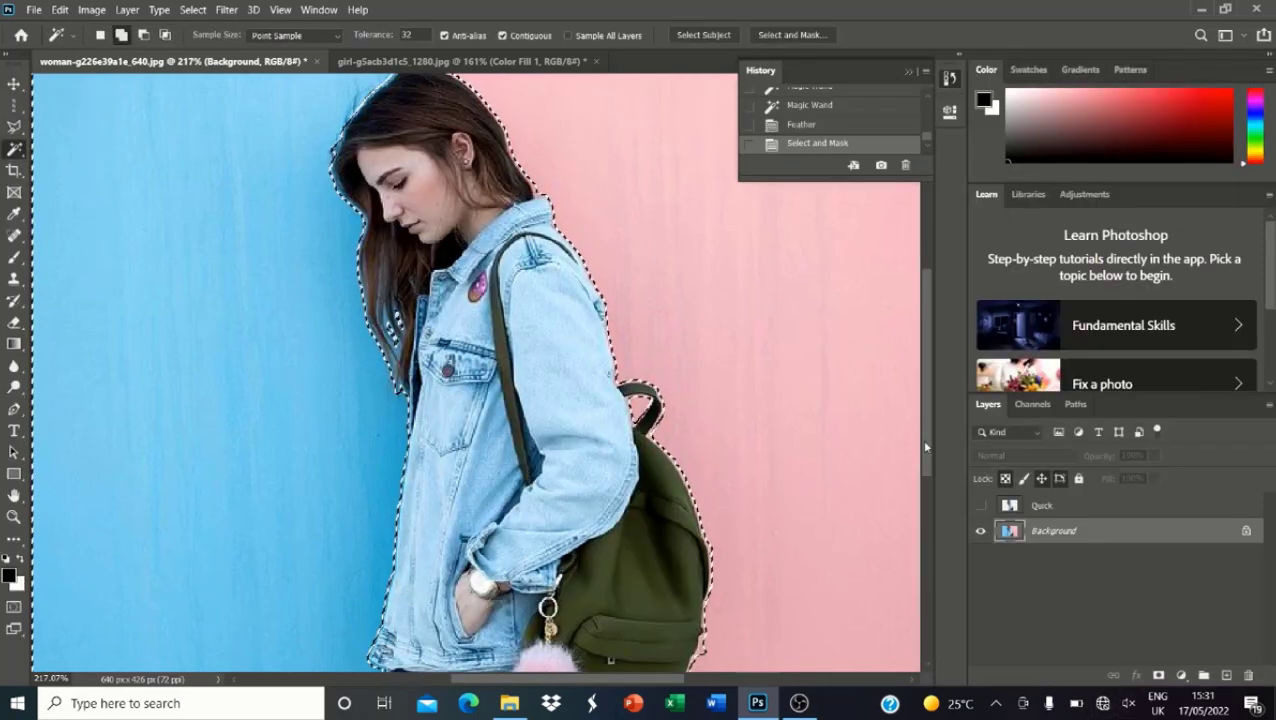
Step: Try to cut the selected background to a new layer, then step back to the Select and Mask state
right_click(367, 338)
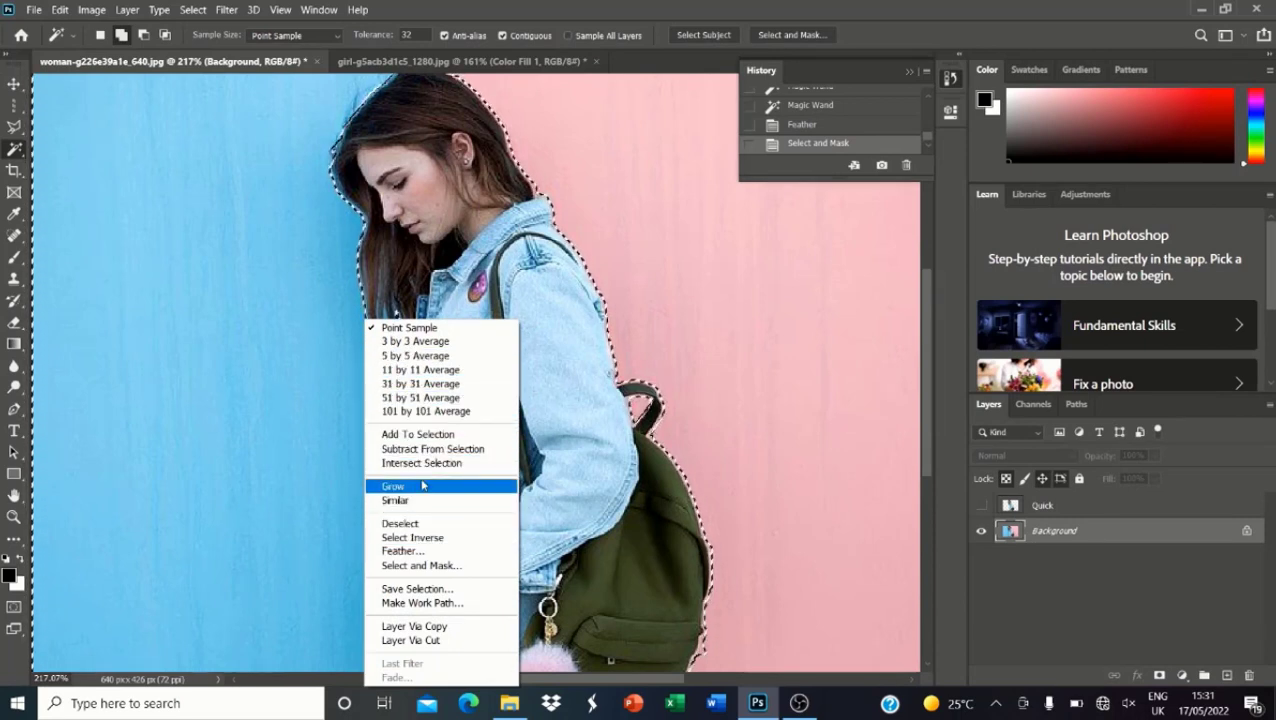
right_click(712, 234)
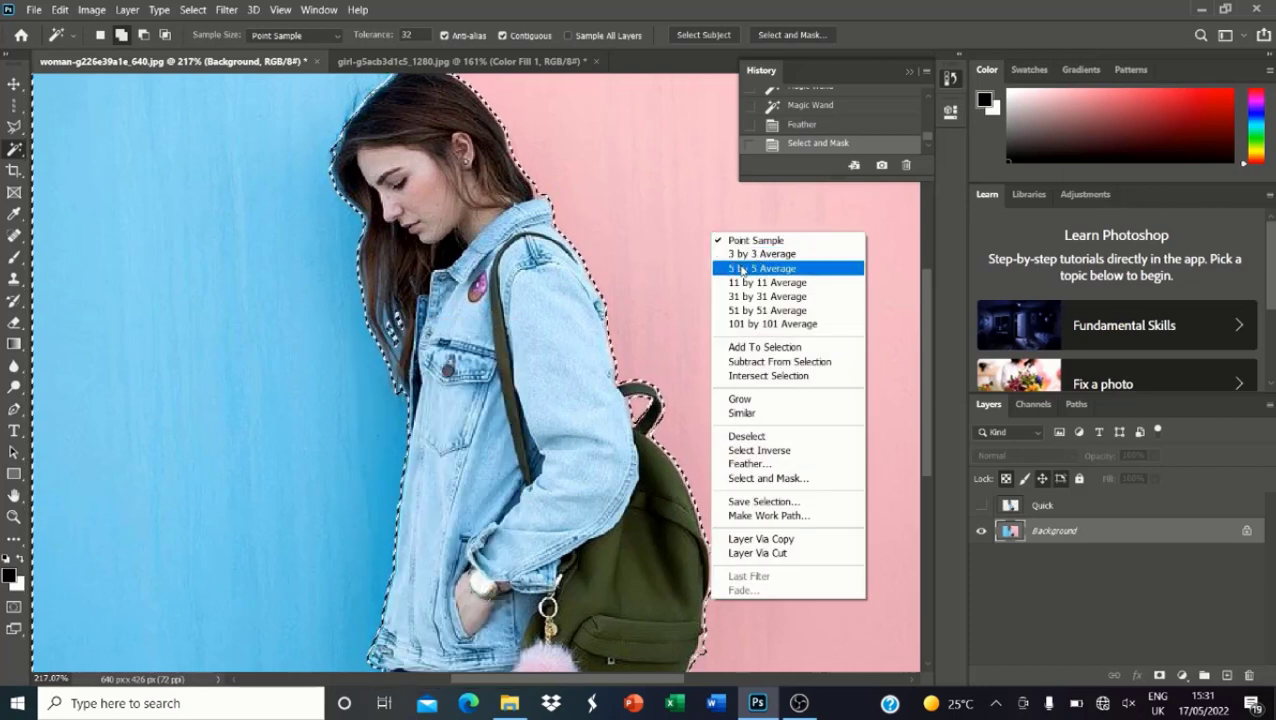
left_click(768, 553)
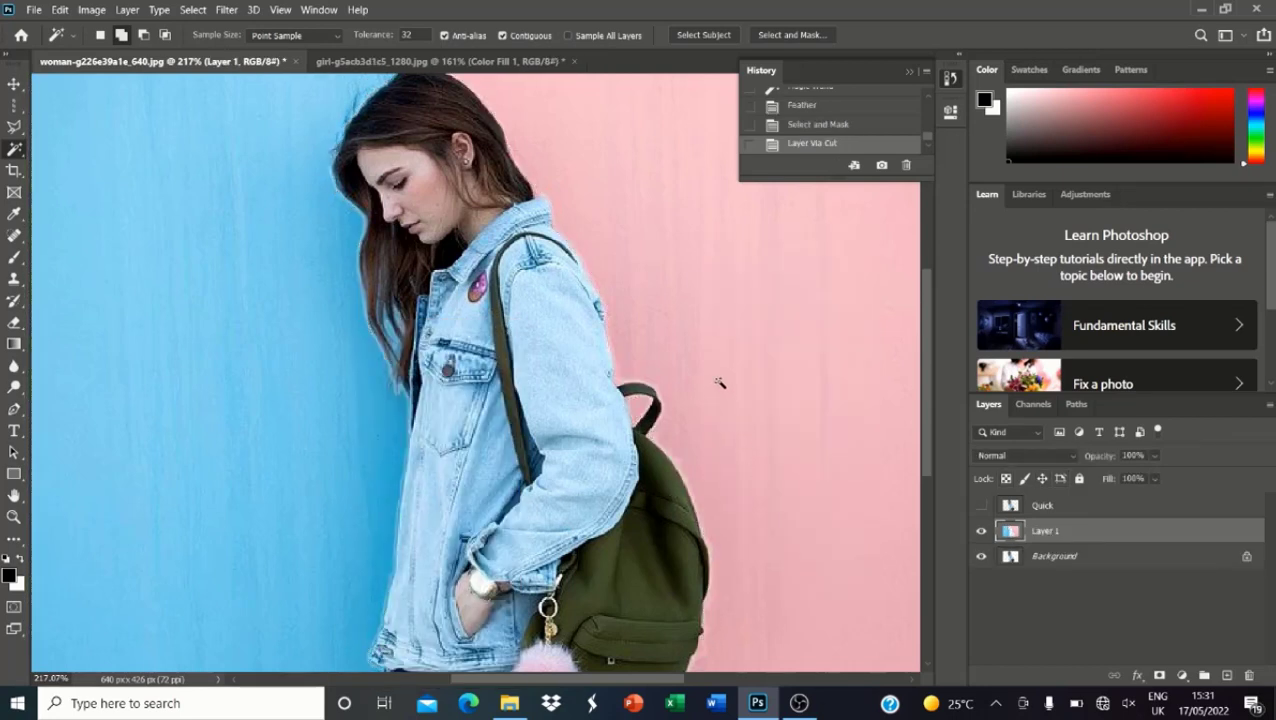
left_click(797, 125)
Step: Copy the selected background to a new layer, then hide the Background layer and show it again
right_click(660, 222)
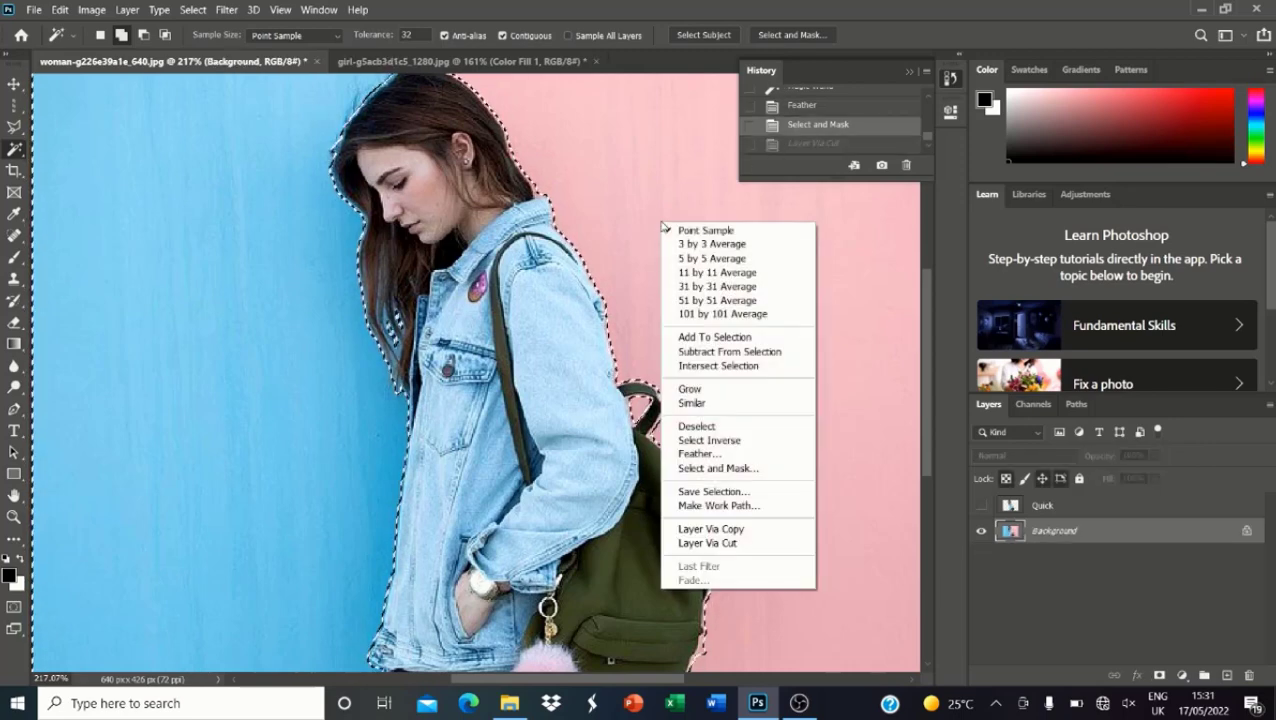
left_click(740, 528)
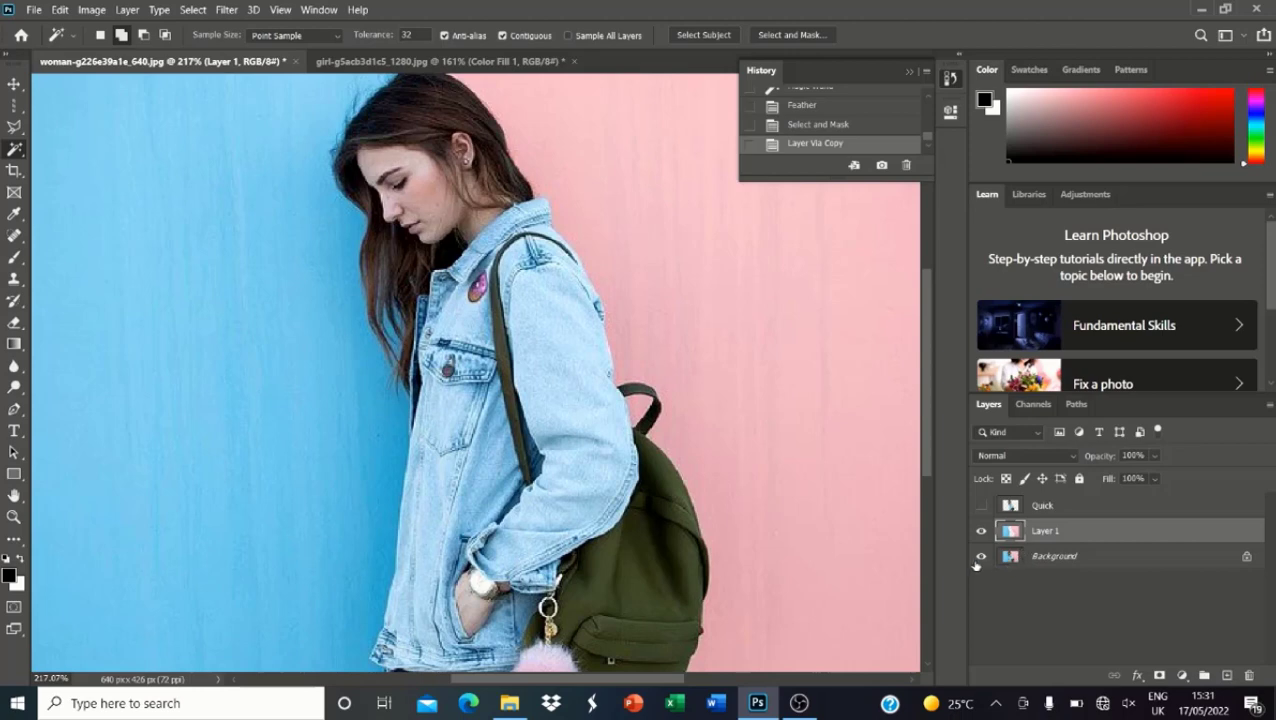
left_click(980, 556)
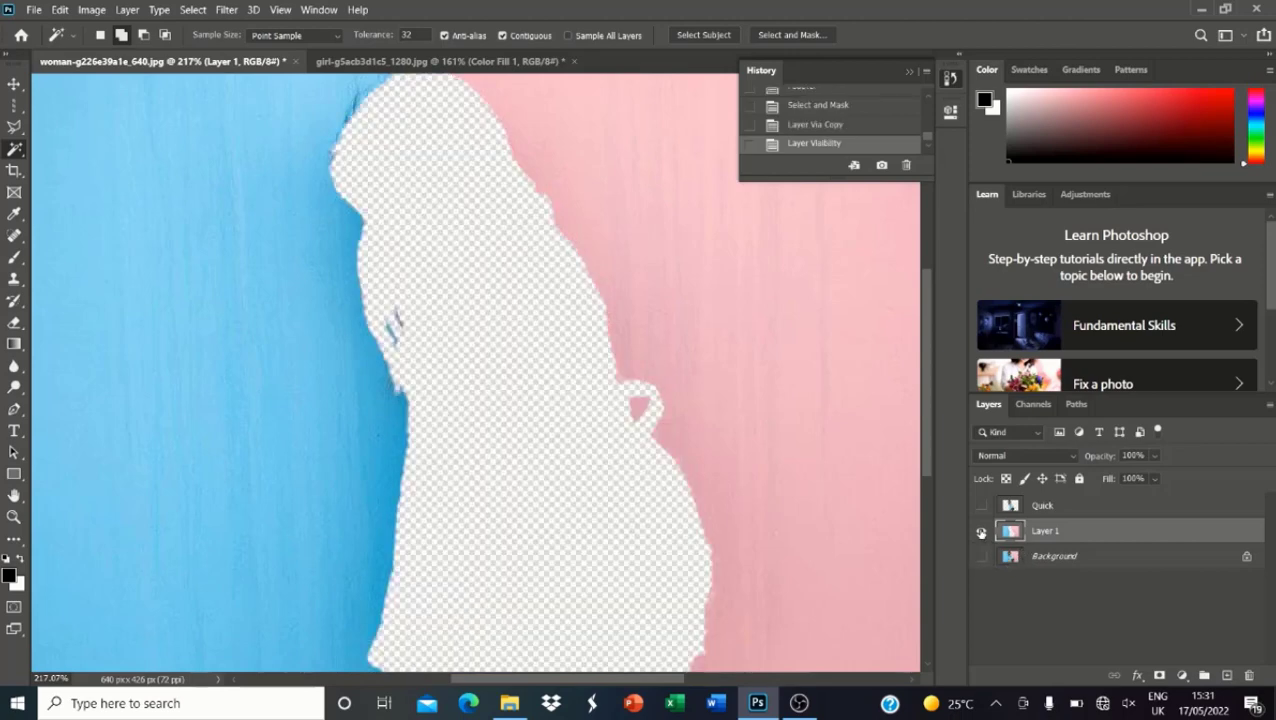
left_click(982, 557)
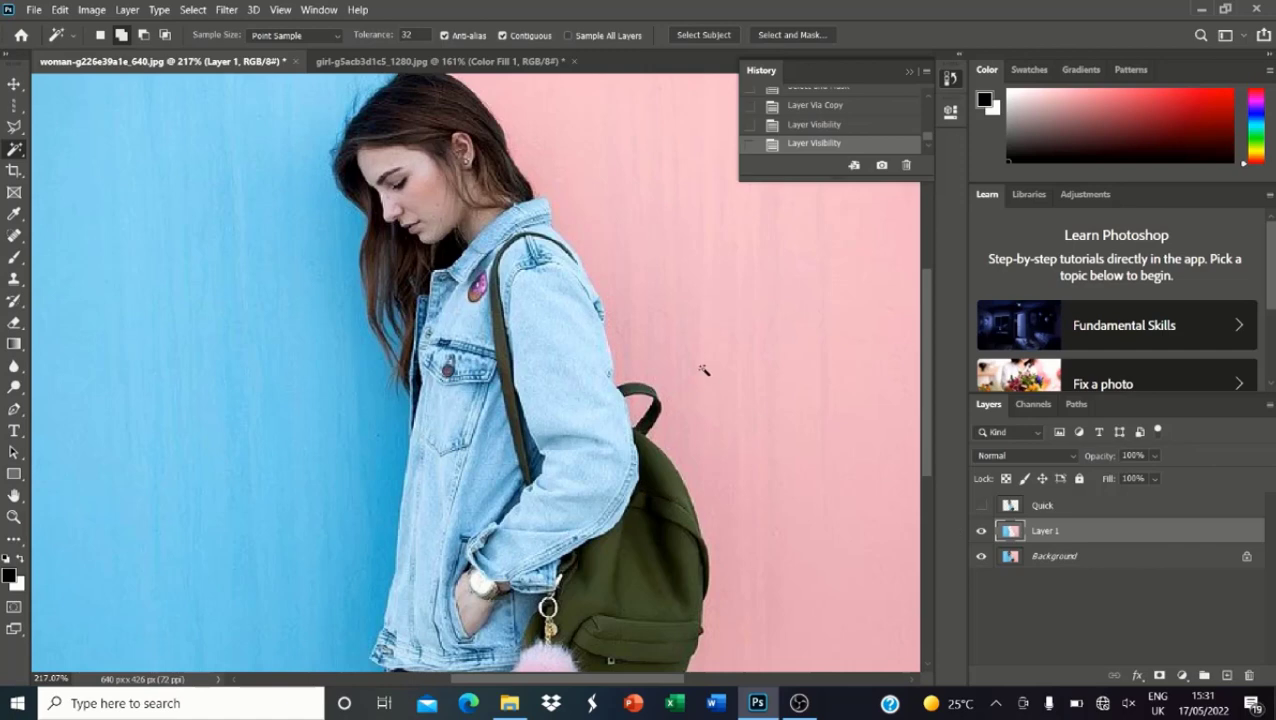
Step: Step back through the history to the Select and Mask state, undoing the background copy and visibility changes
left_click(816, 126)
right_click(632, 190)
left_click(812, 108)
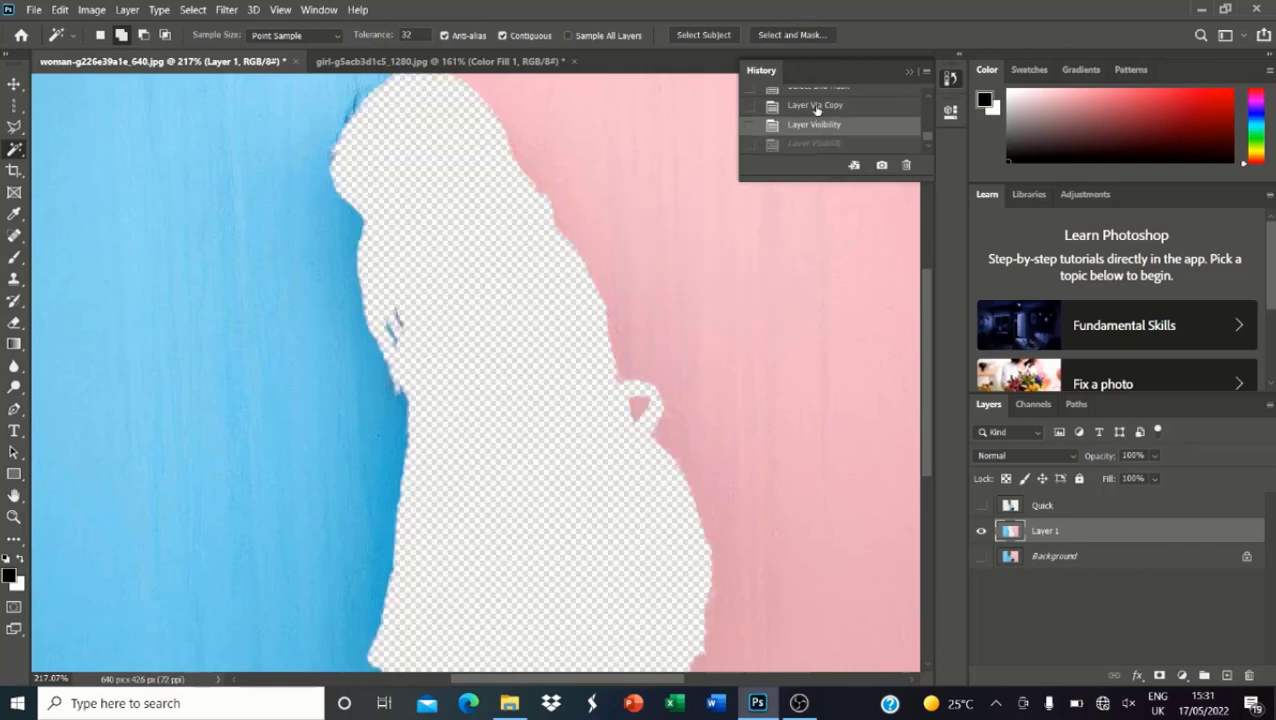
left_click(803, 108)
right_click(613, 202)
left_click(809, 108)
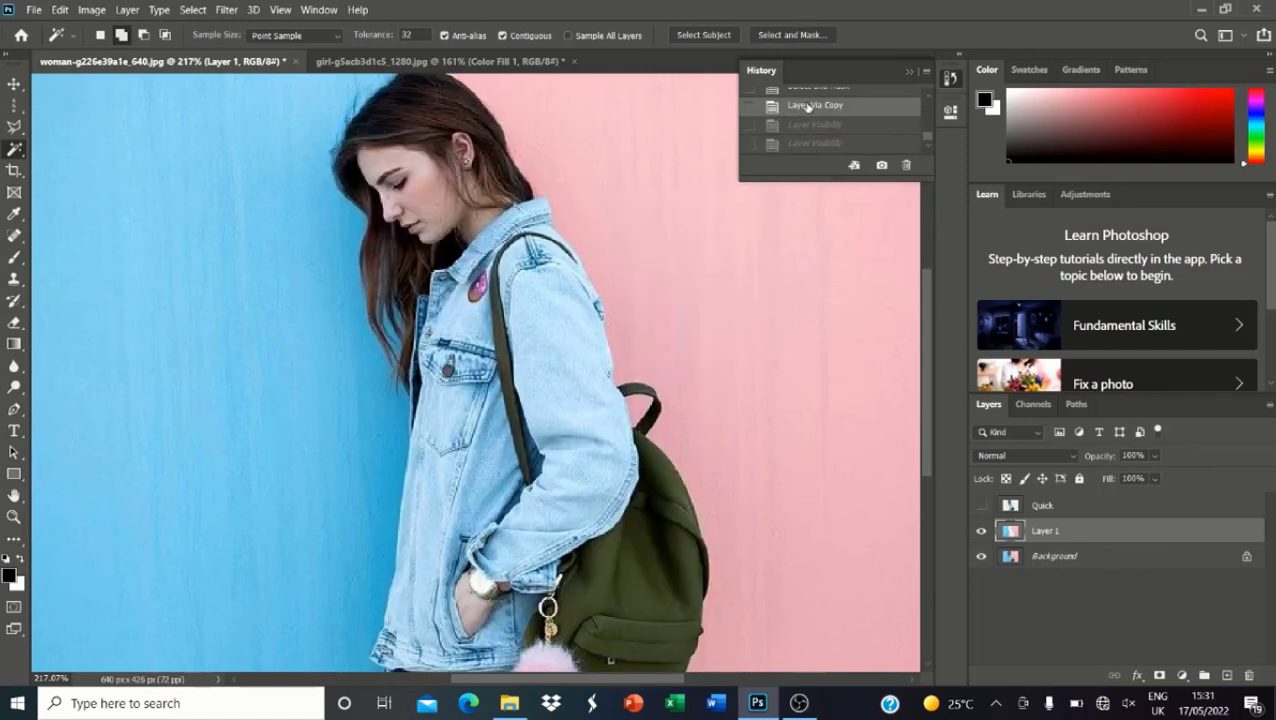
scroll(810, 107, "up", 1)
left_click(810, 107)
Step: Copy the woman to a new layer by inverting the refined selection, and hide the Background layer
right_click(583, 189)
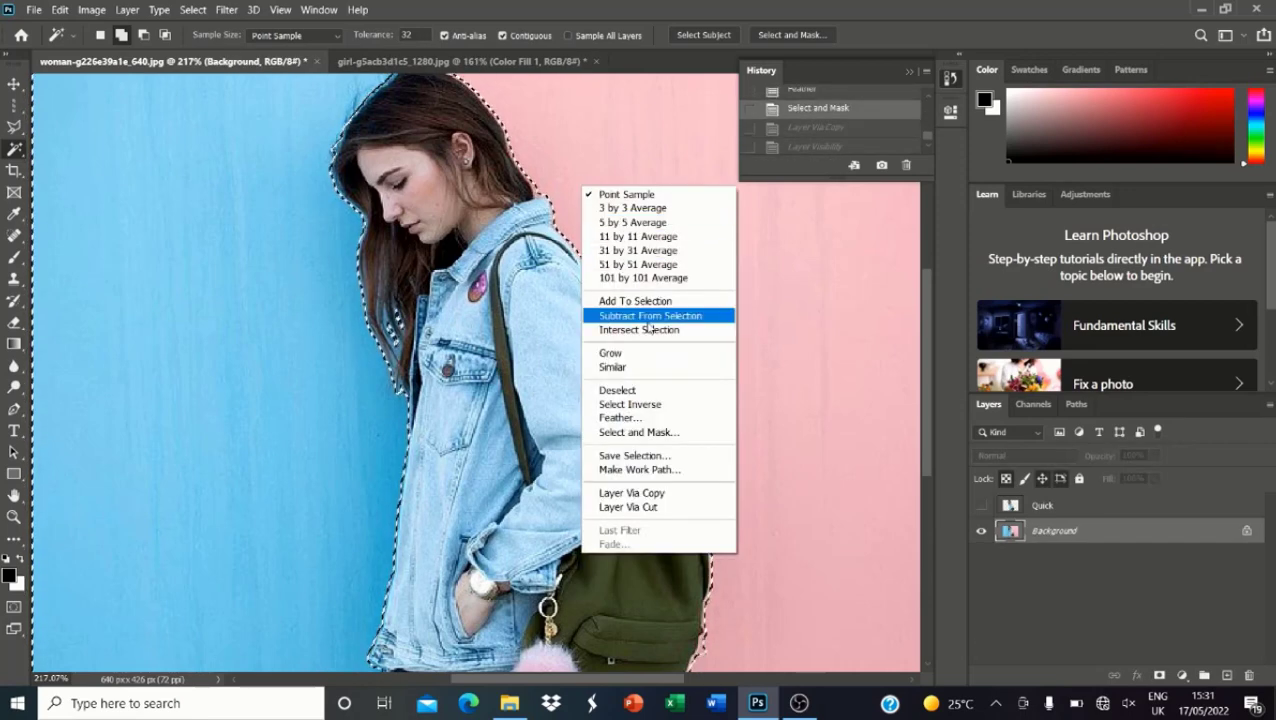
left_click(638, 404)
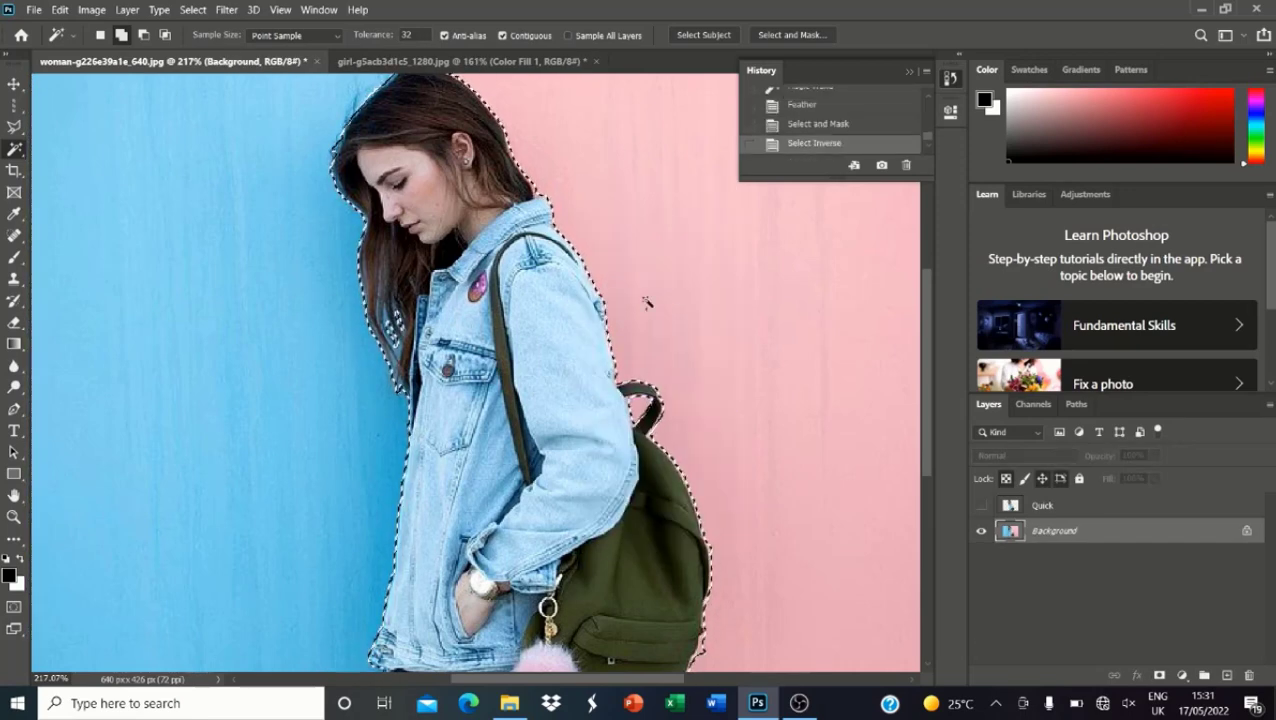
right_click(647, 298)
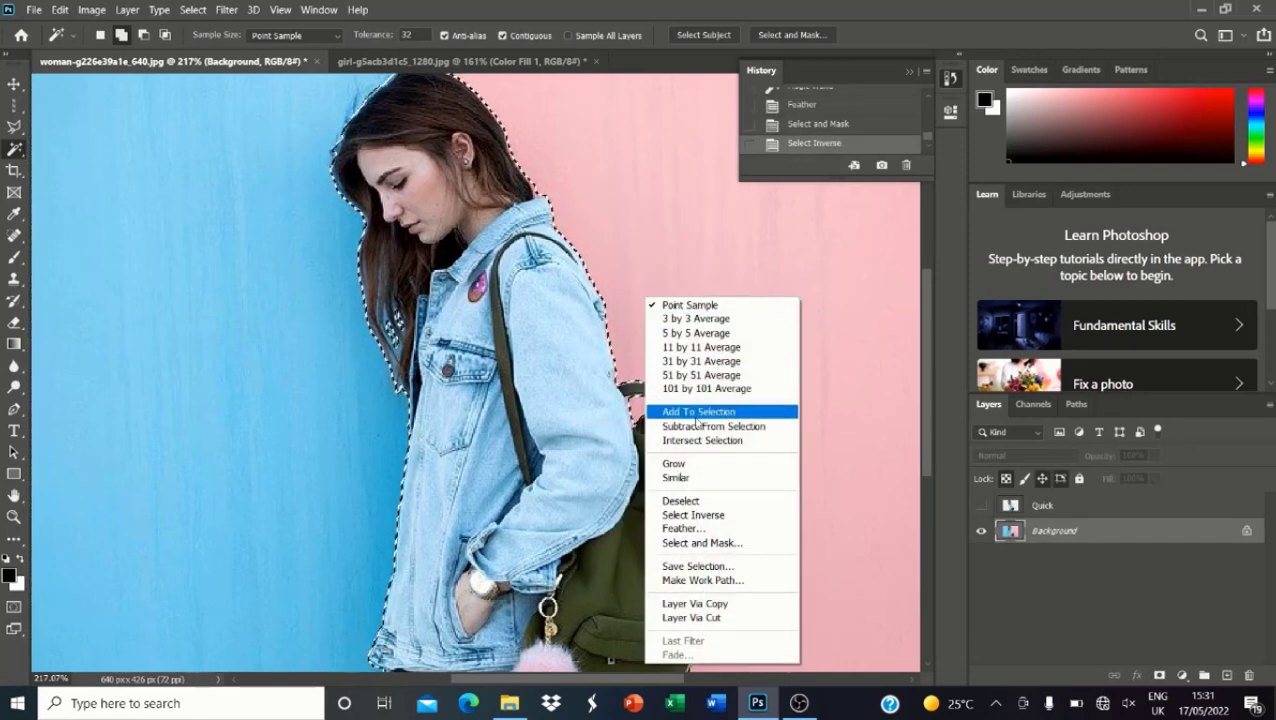
left_click(695, 603)
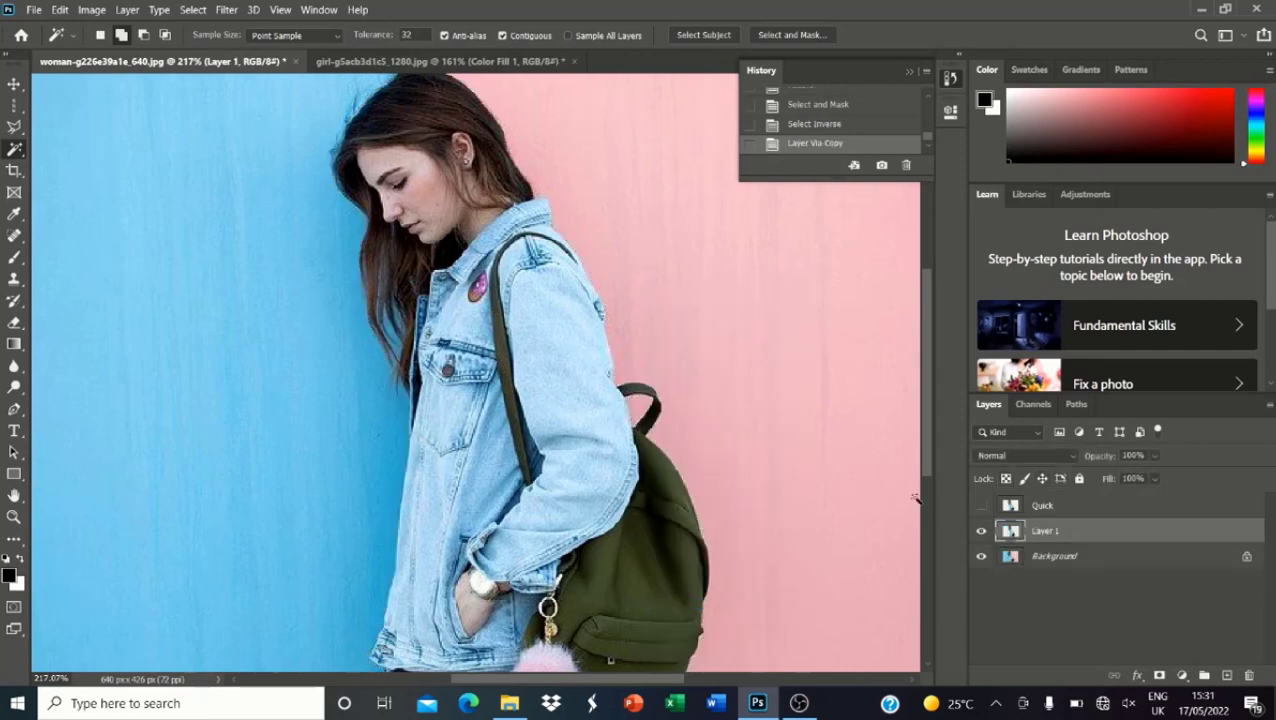
left_click(982, 557)
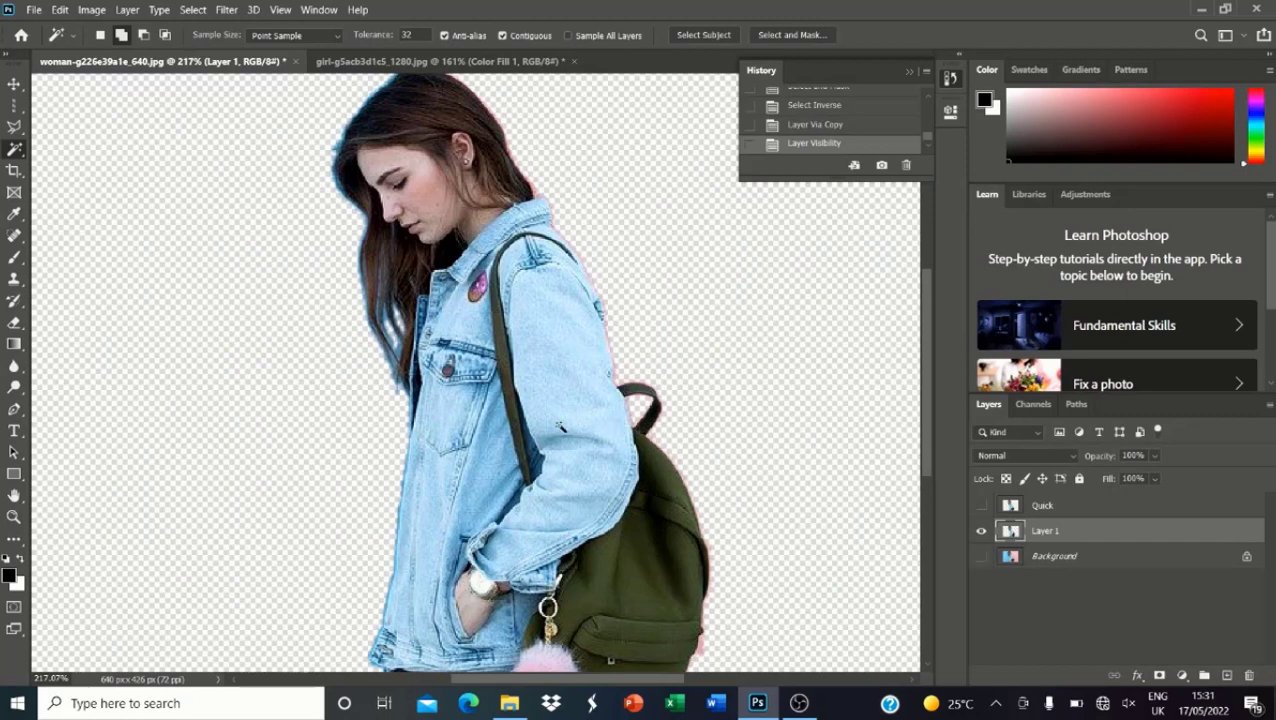
Step: Place the railroad-g22af0d2e2_640 image from File Explorer into the woman document and enlarge it to cover the whole canvas
mouse_move(509, 703)
left_click(505, 625)
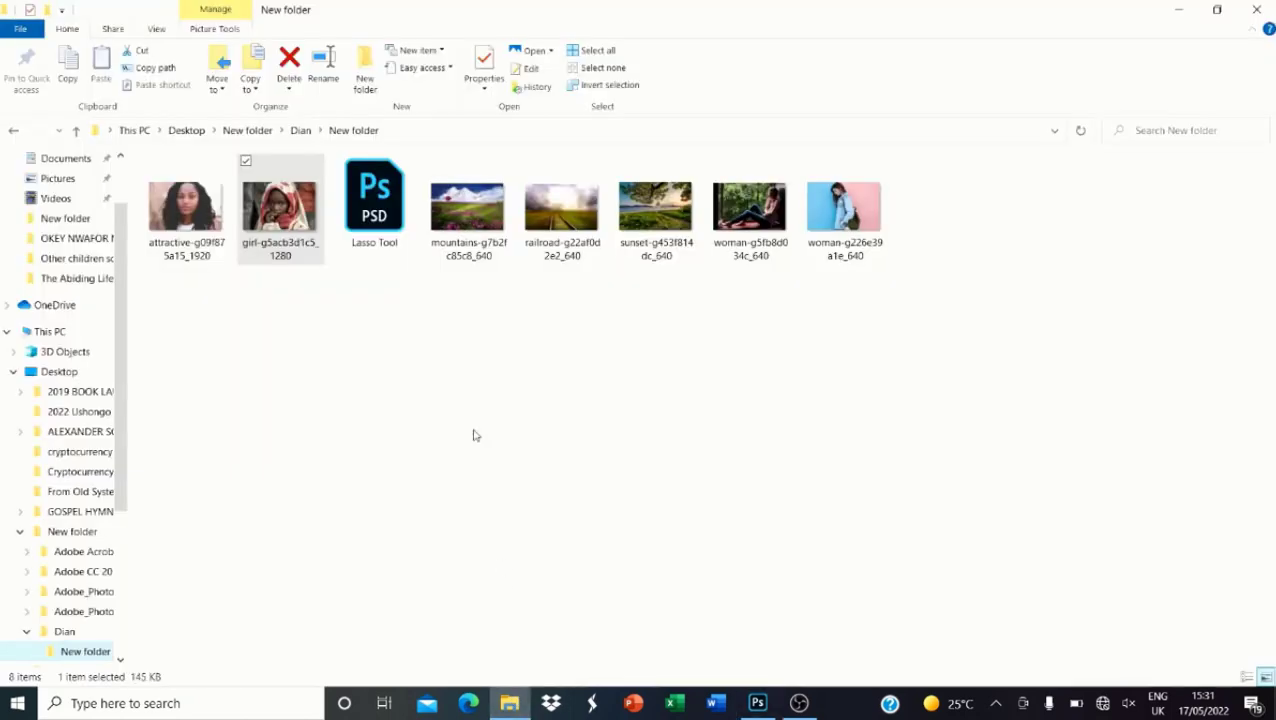
left_click_drag(474, 218, 617, 345)
scroll(617, 345, "down", 4)
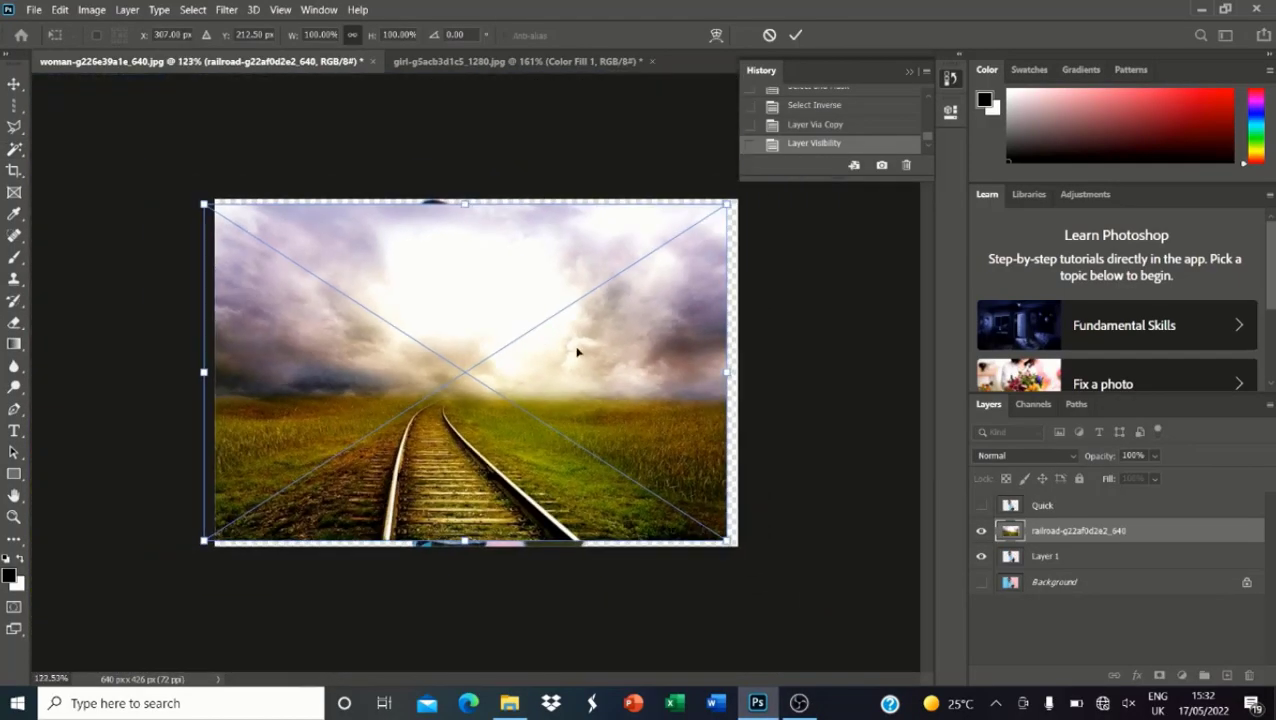
left_click_drag(733, 550, 772, 571)
left_click_drag(604, 427, 588, 413)
key("Return")
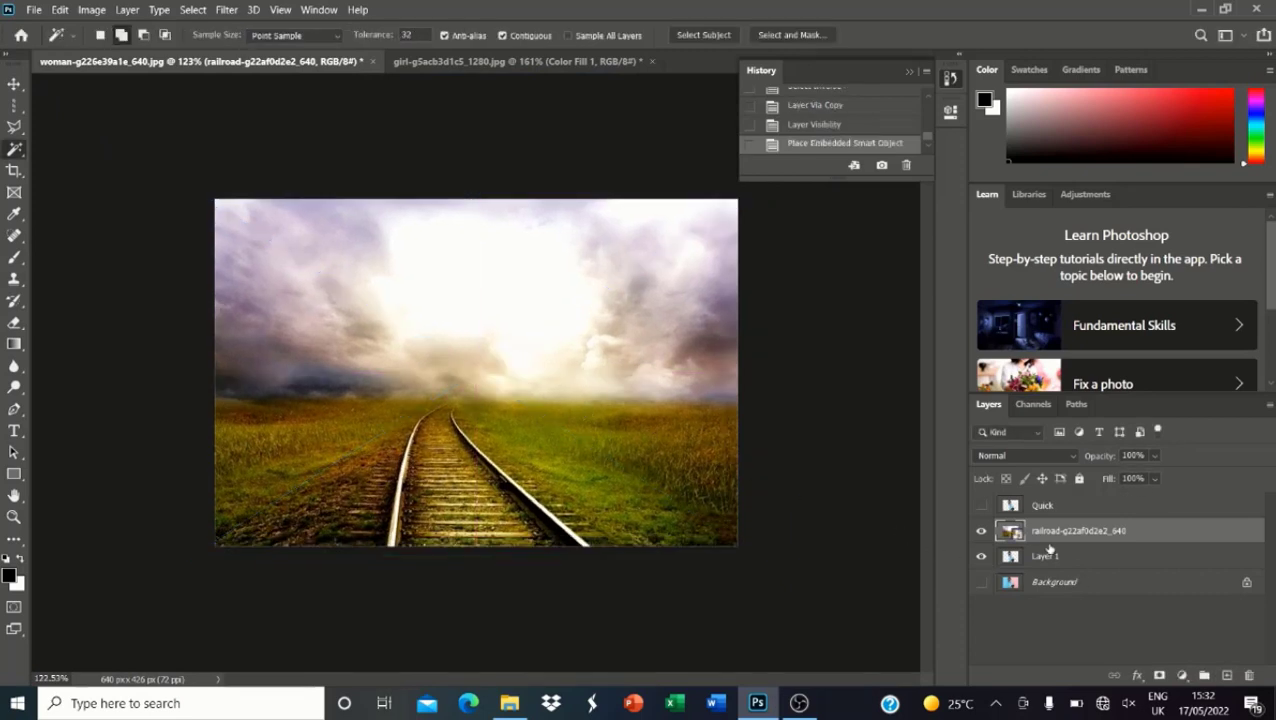
Step: Move the railroad layer below Layer 1 so it serves as the woman's background, and examine the cut-out edges
left_click_drag(1043, 540, 1042, 565)
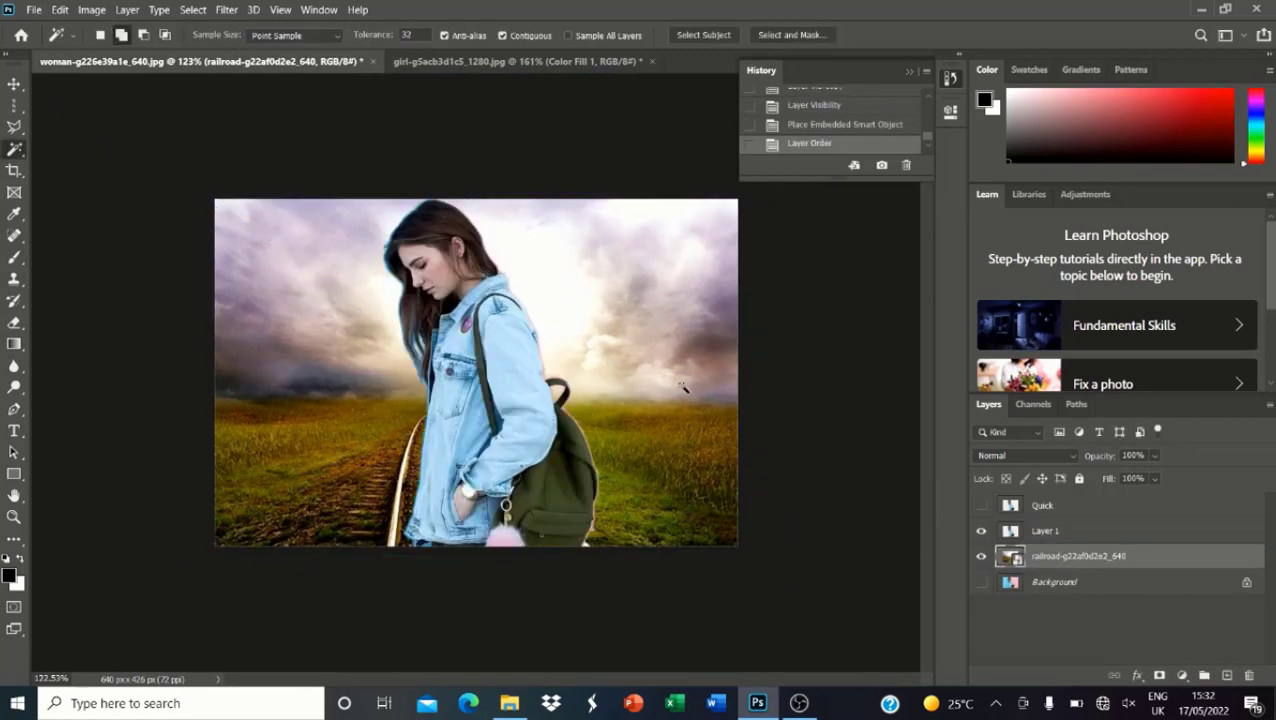
scroll(500, 252, "up", 4)
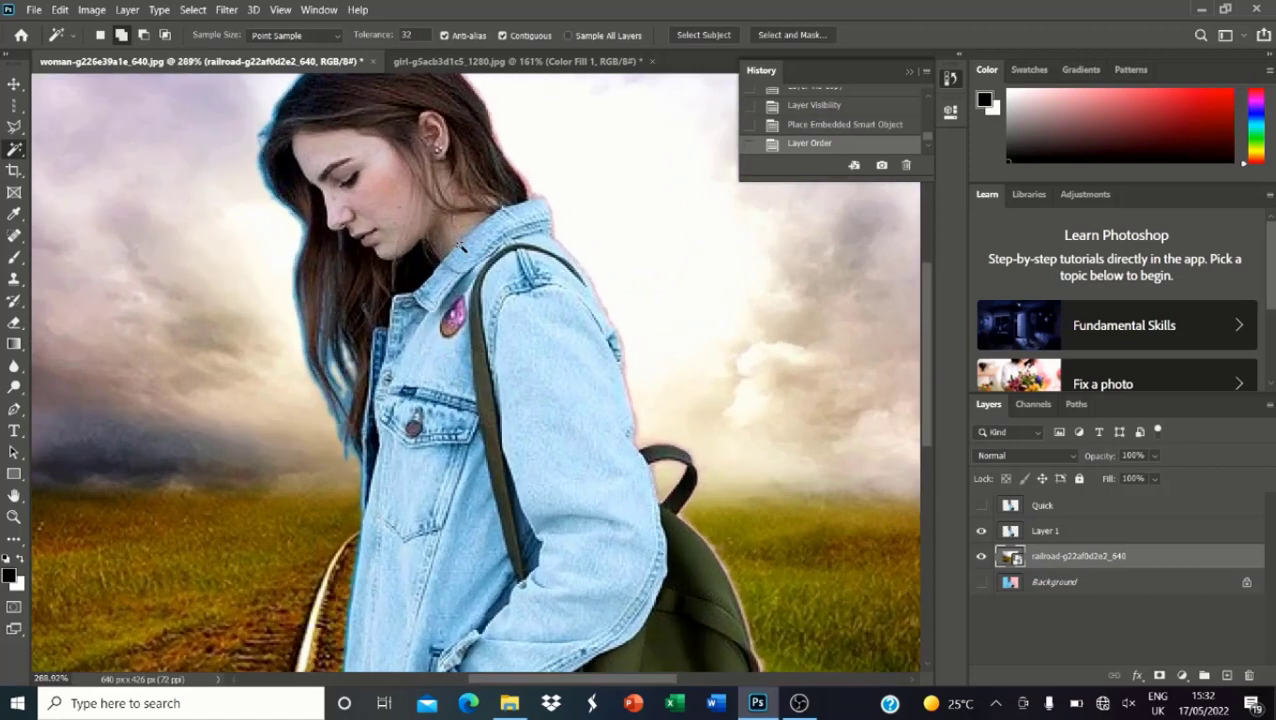
scroll(476, 376, "down", 2)
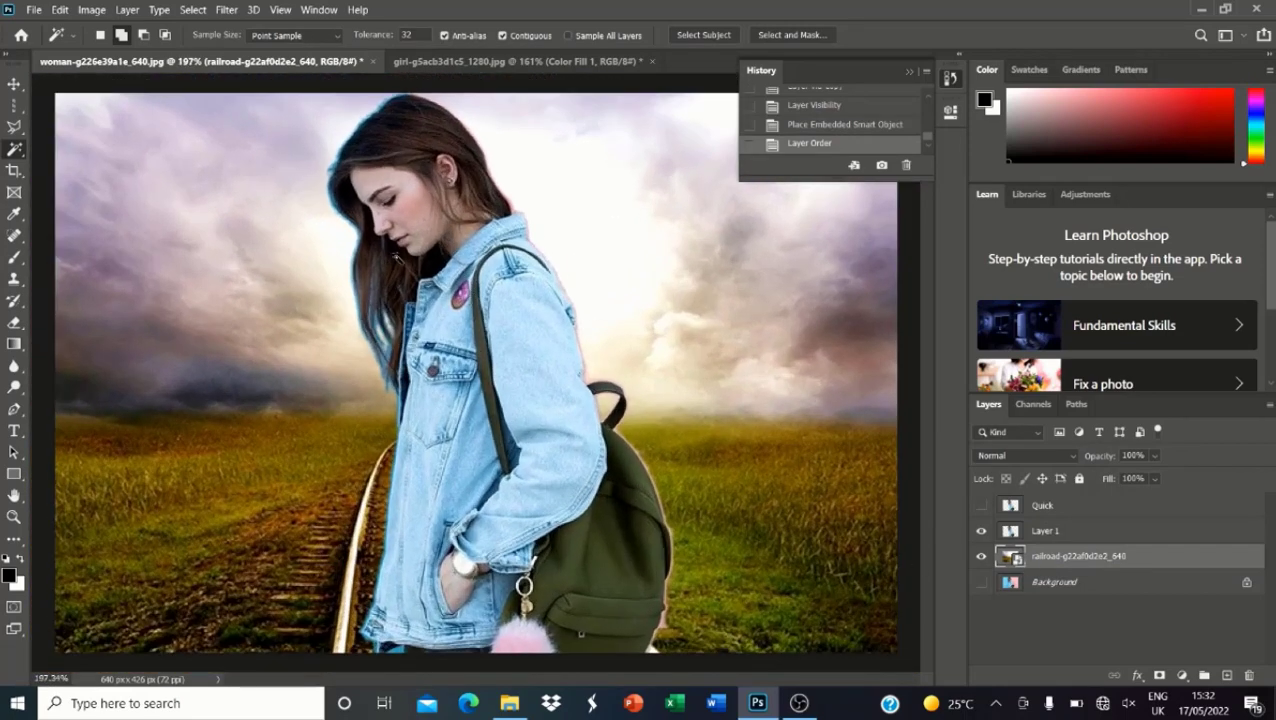
scroll(397, 257, "down", 1)
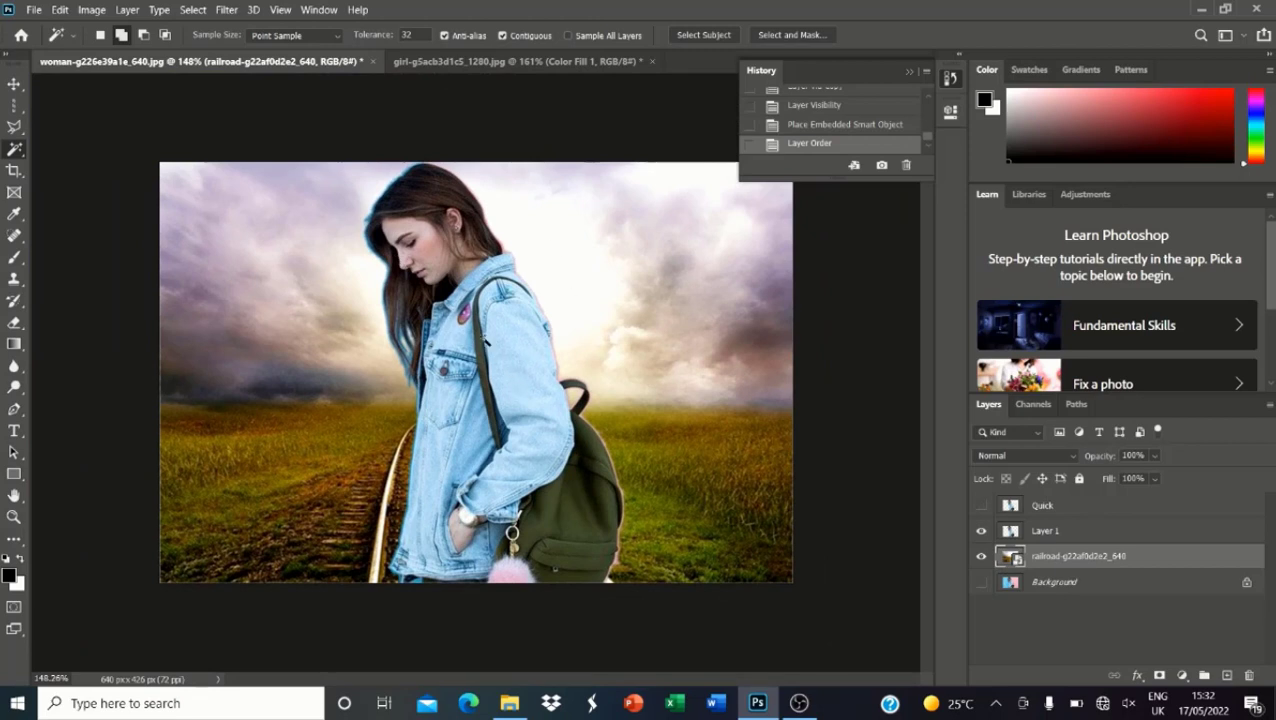
Step: Shift the cut-out woman slightly down and to the right over the railroad background, then select the railroad layer
left_click(15, 84)
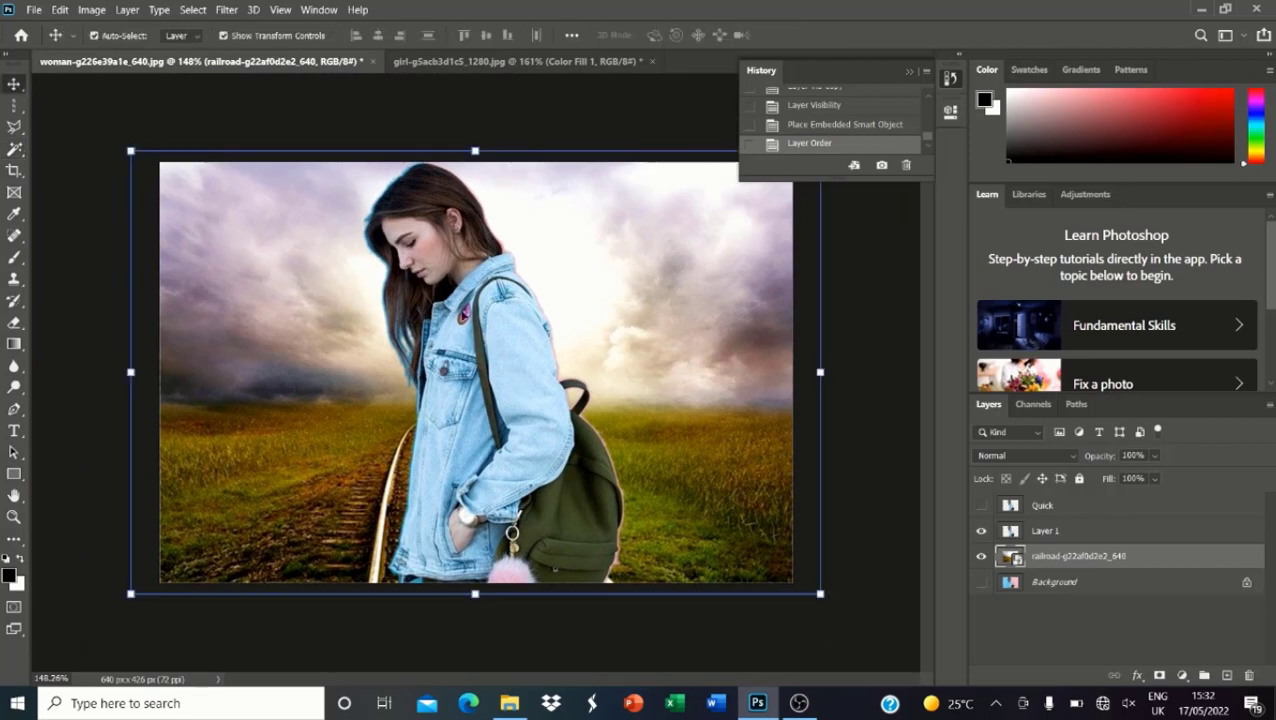
mouse_move(478, 246)
left_mouse_down()
mouse_move(506, 321)
mouse_move(486, 264)
left_mouse_up()
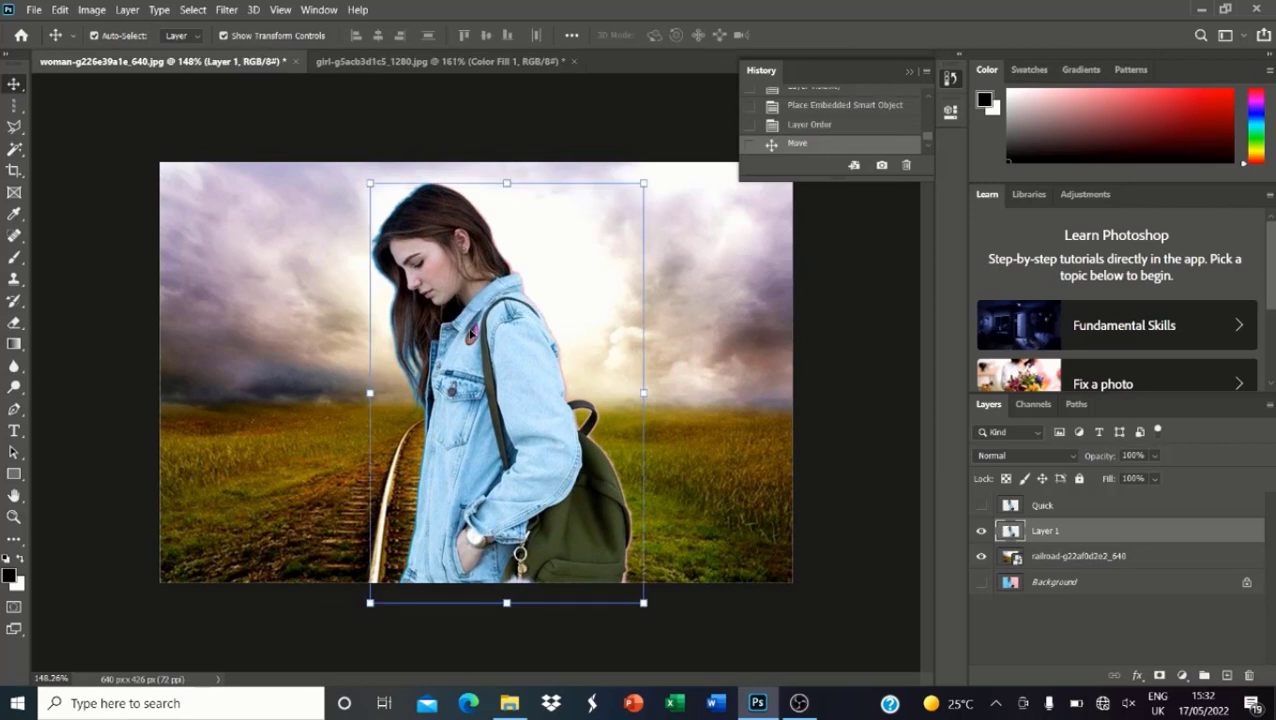
left_click(265, 374)
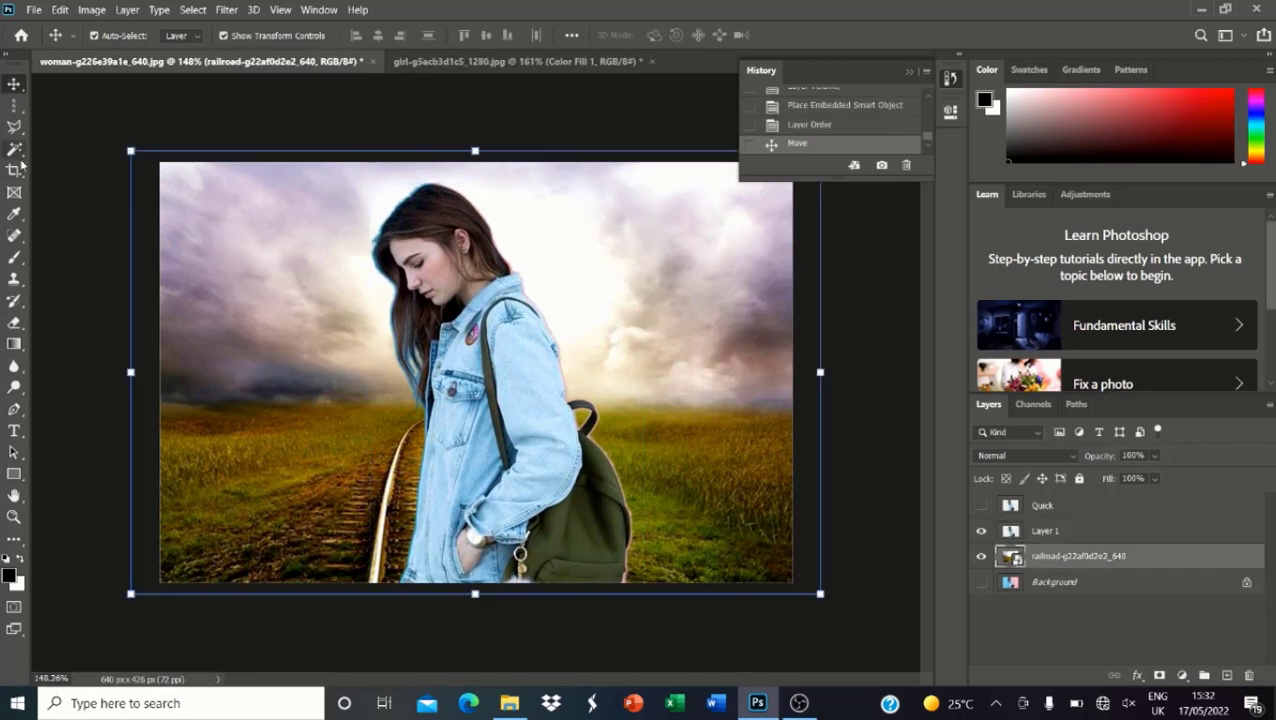
Step: Display the available lasso tool variants
left_click(15, 127)
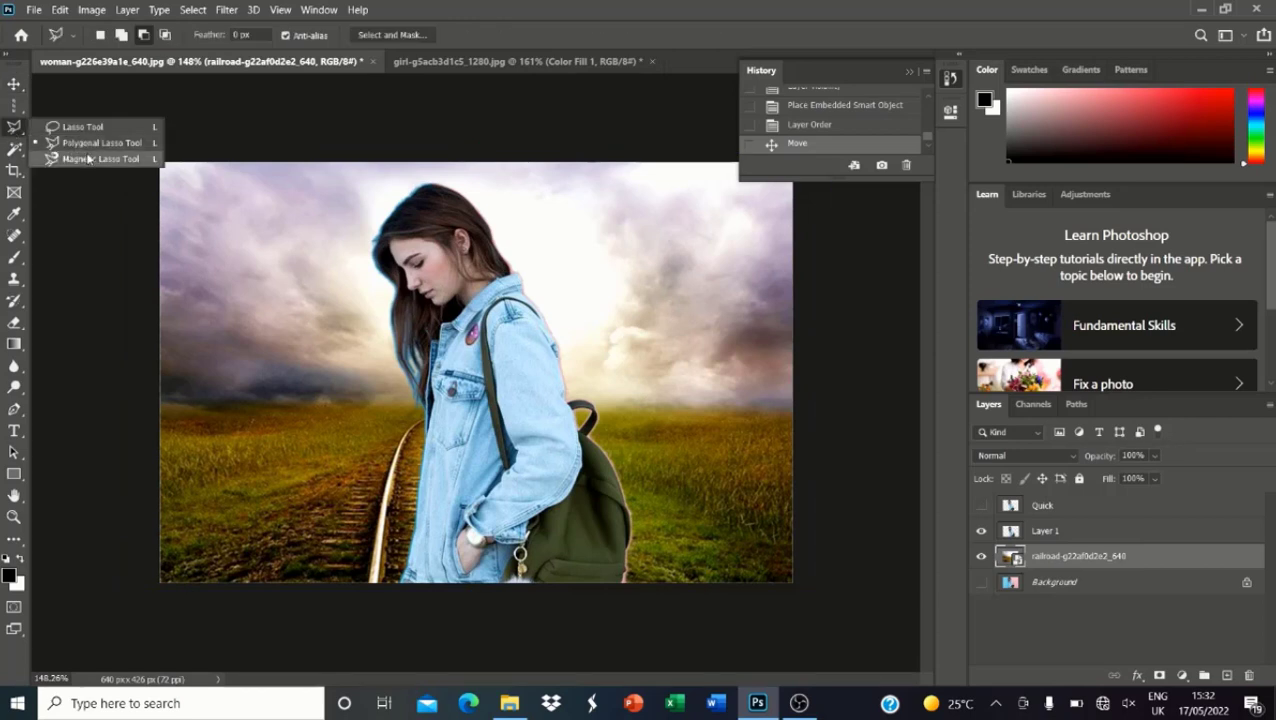